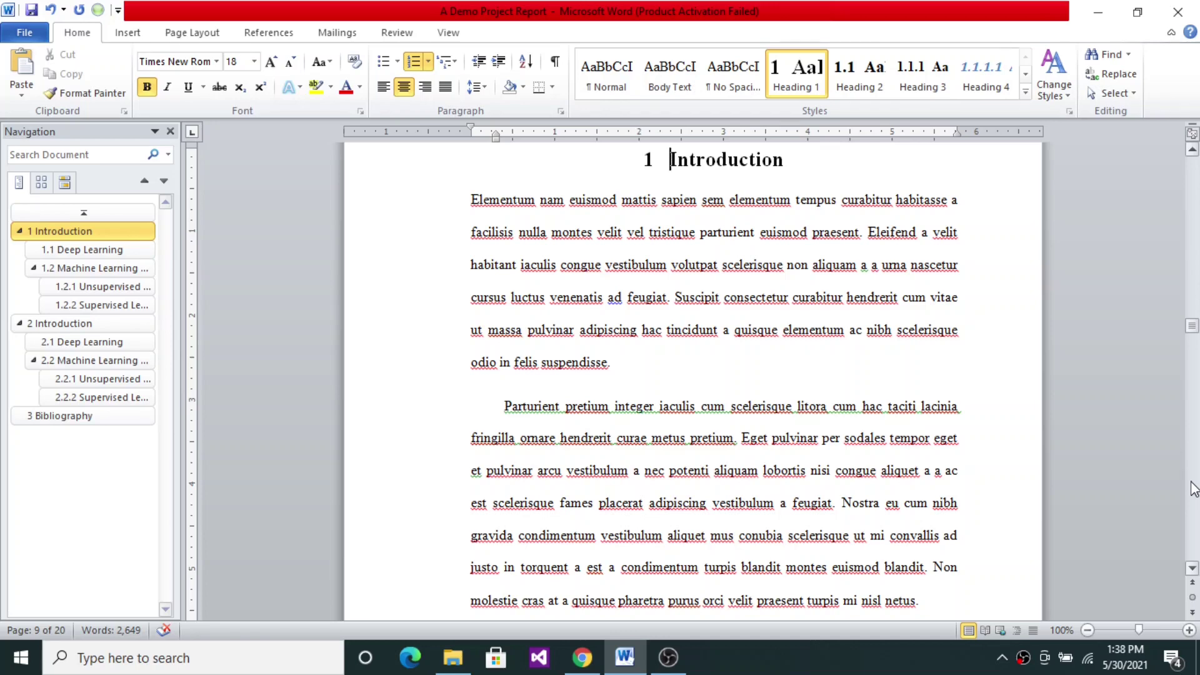
Step: Scroll down from the Introduction to the first paragraph of section 1.1 Deep Learning
scroll(1194, 490, "down", 5)
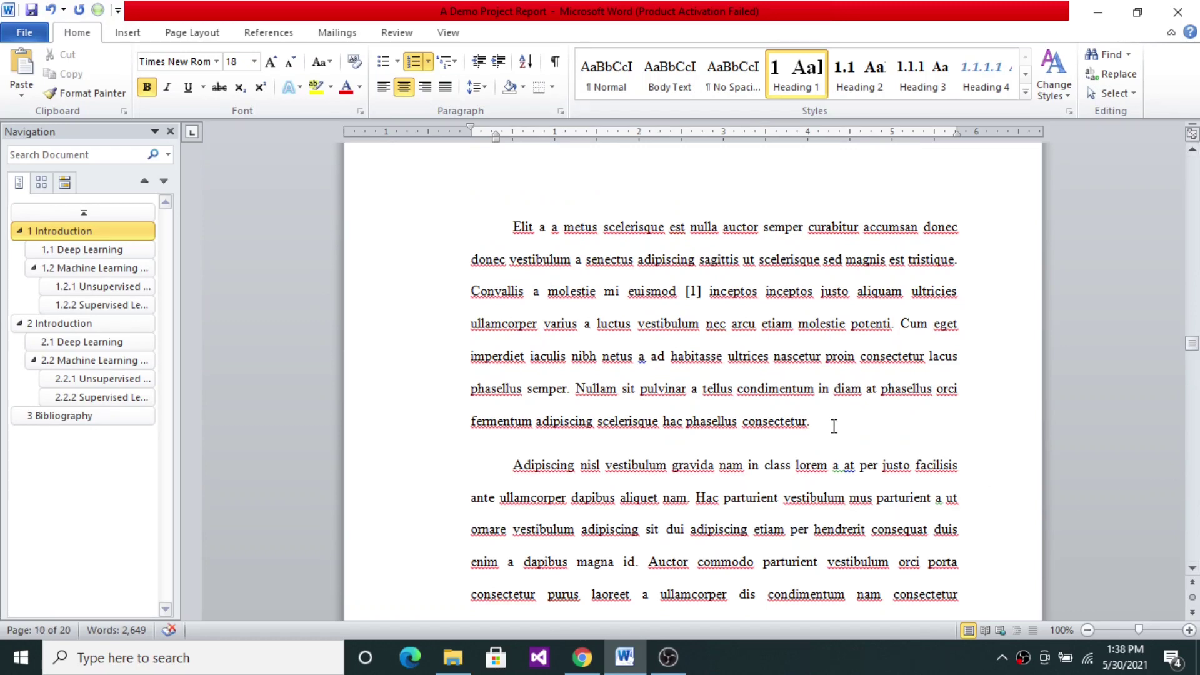
Step: Insert a blank line after the paragraph ending 'consectetur.' on page 10
left_click(833, 426)
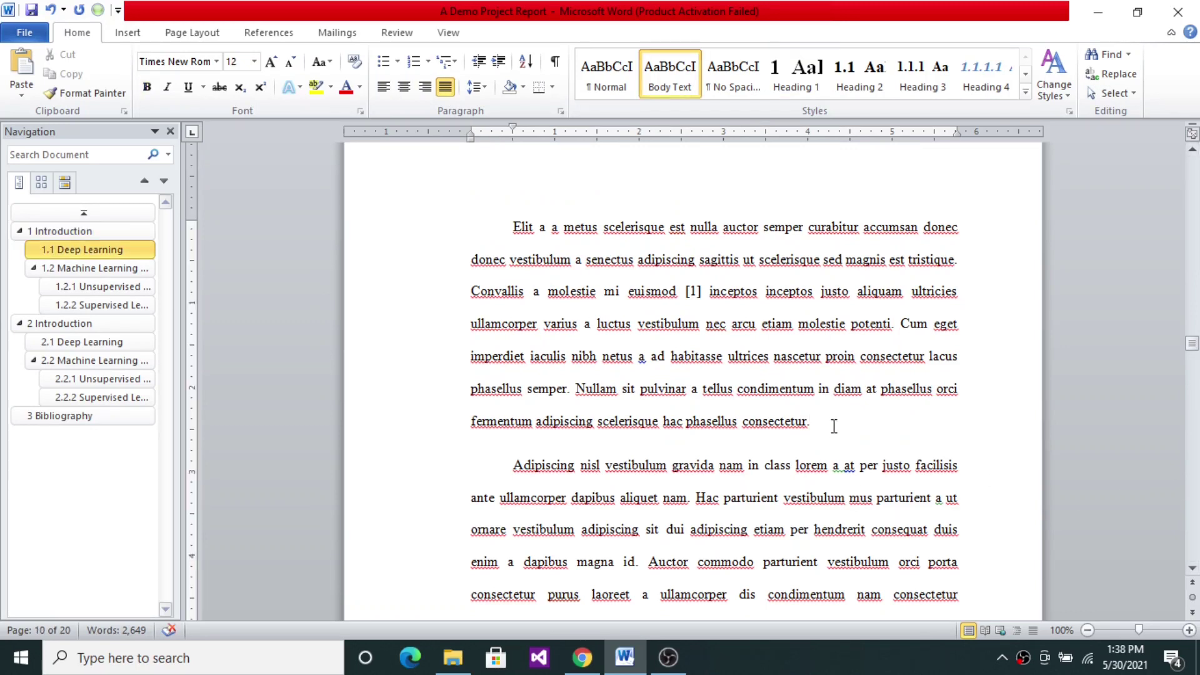
key("Return")
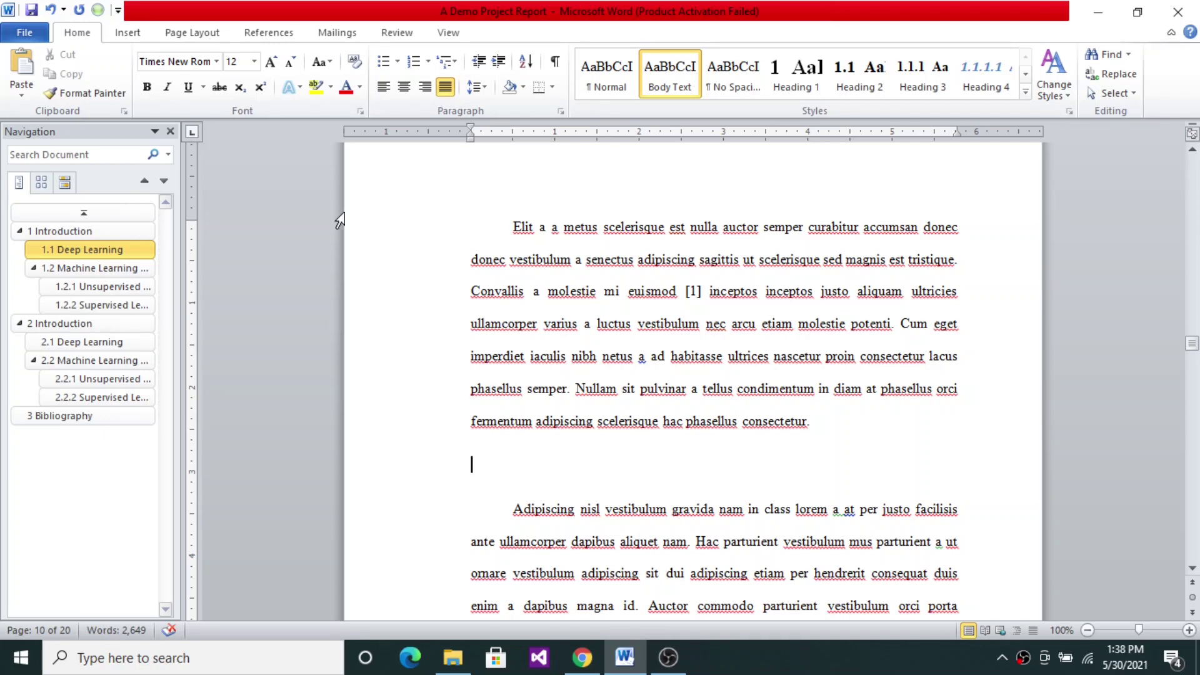
left_click(129, 33)
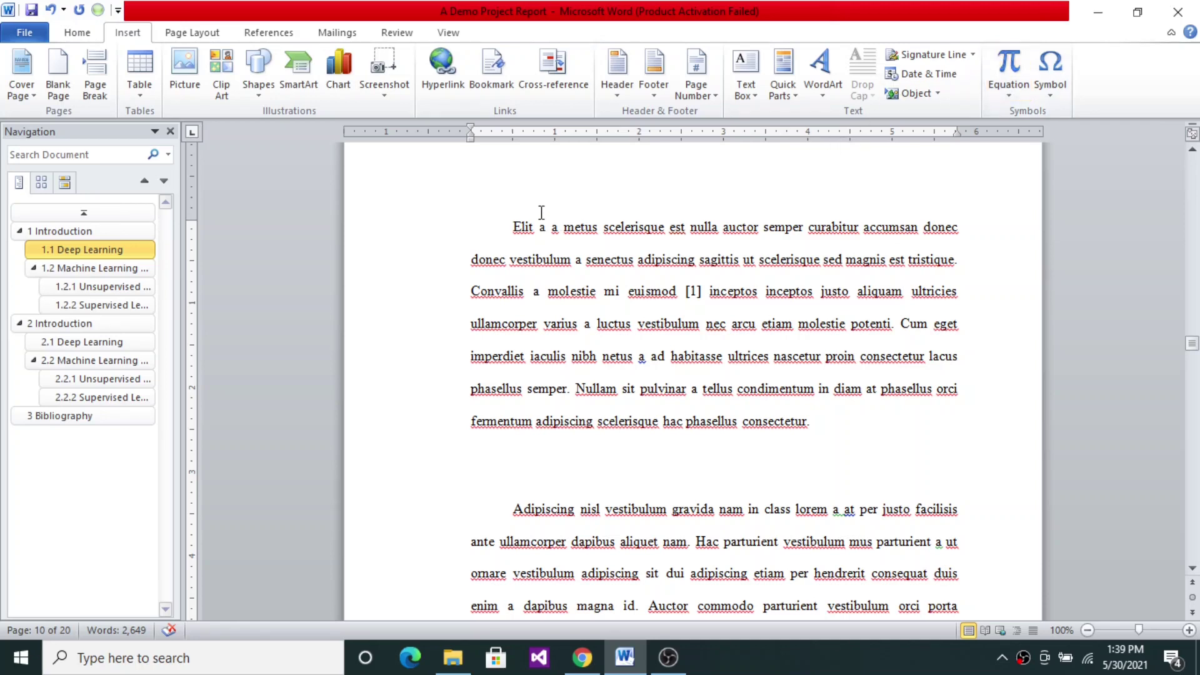
Step: Insert a 1×3 table and drag its borders to make the outer columns narrow and the middle column wide
left_click(139, 94)
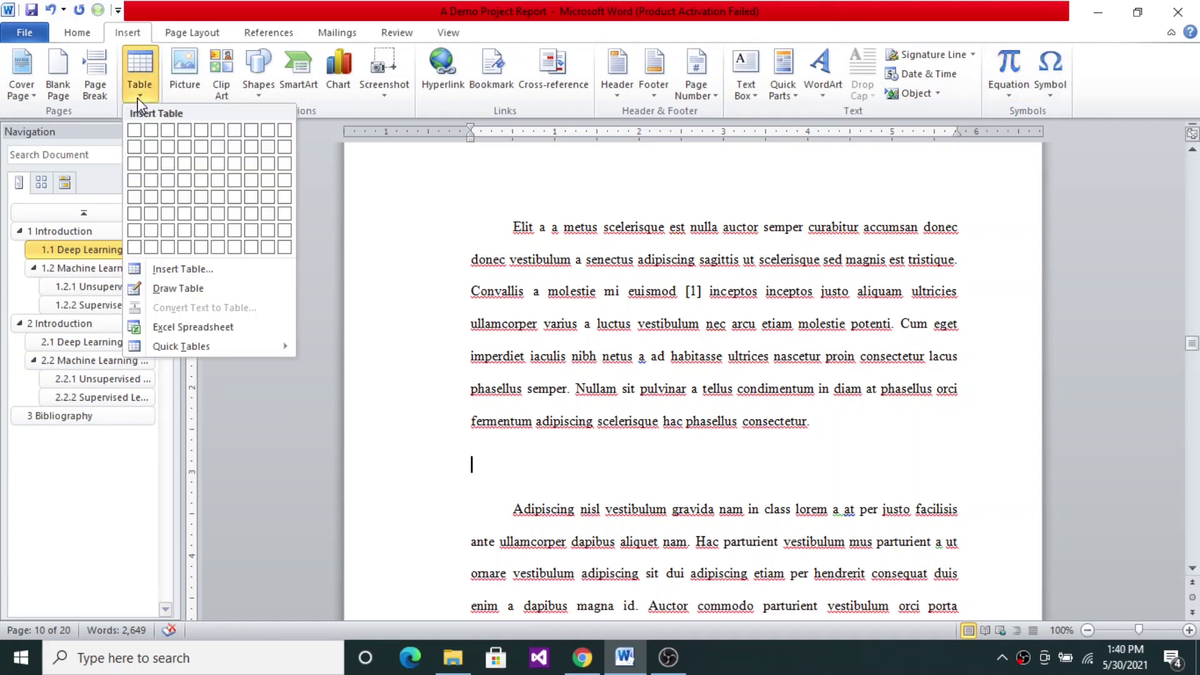
left_click(168, 131)
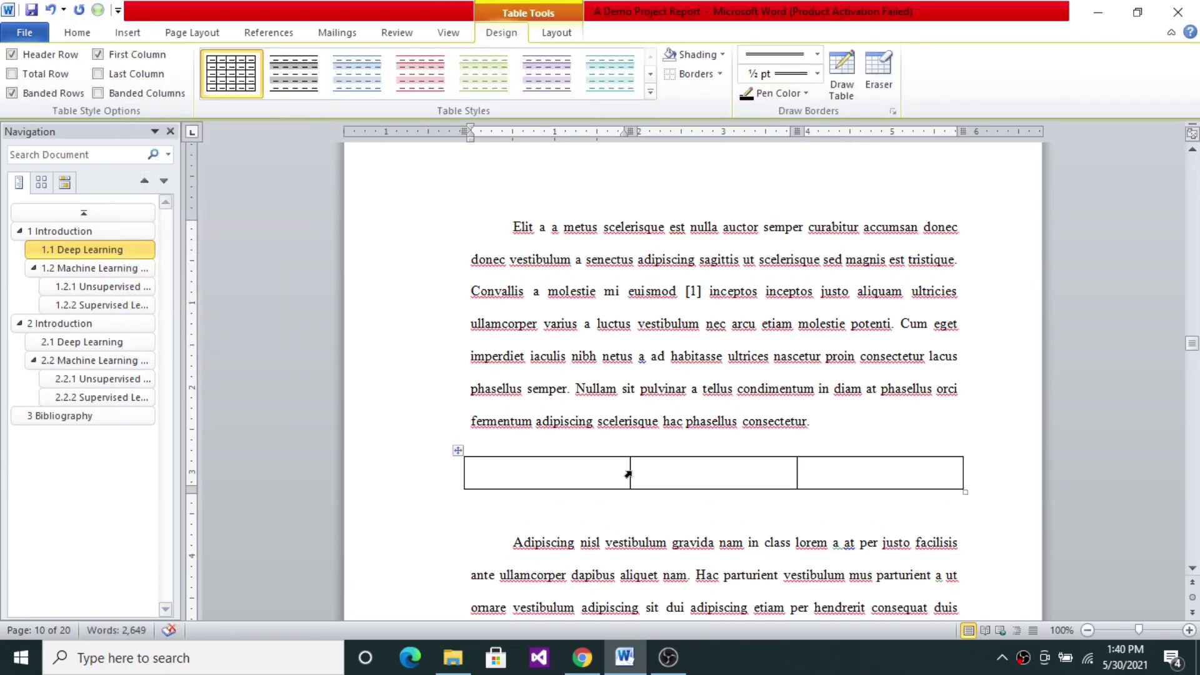
left_click_drag(630, 472, 503, 495)
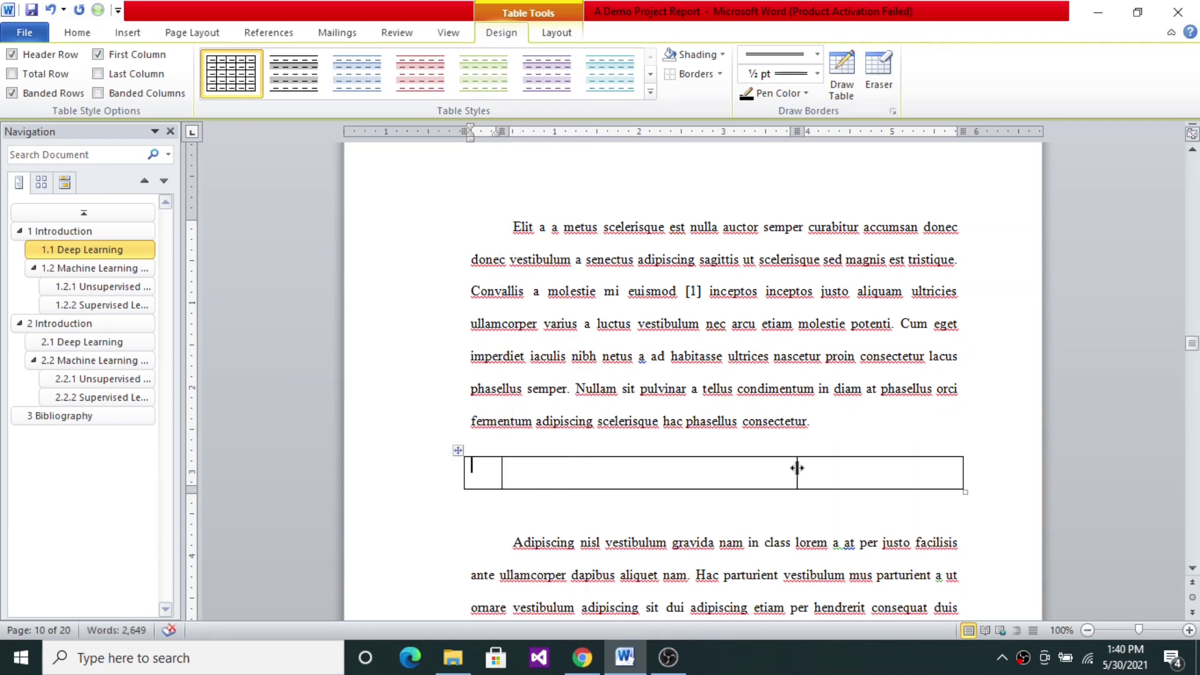
left_click_drag(797, 469, 922, 472)
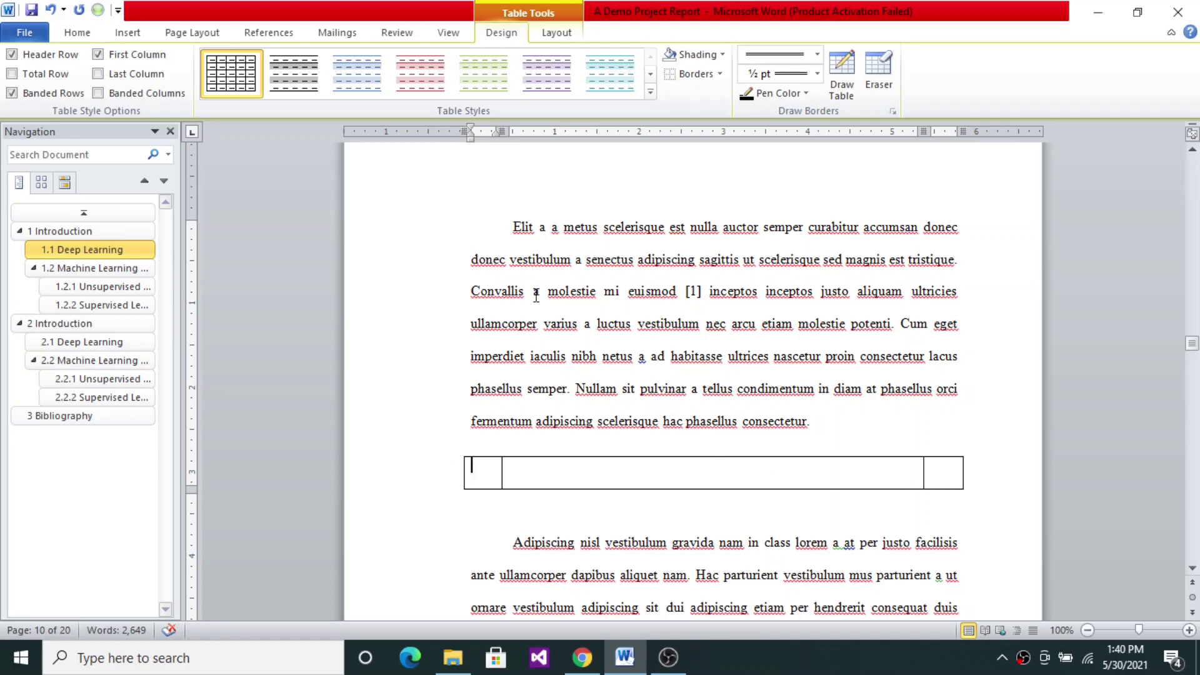
Step: Set Single line spacing in the Paragraph dialog, then select the whole table row and apply Single again
left_click(90, 40)
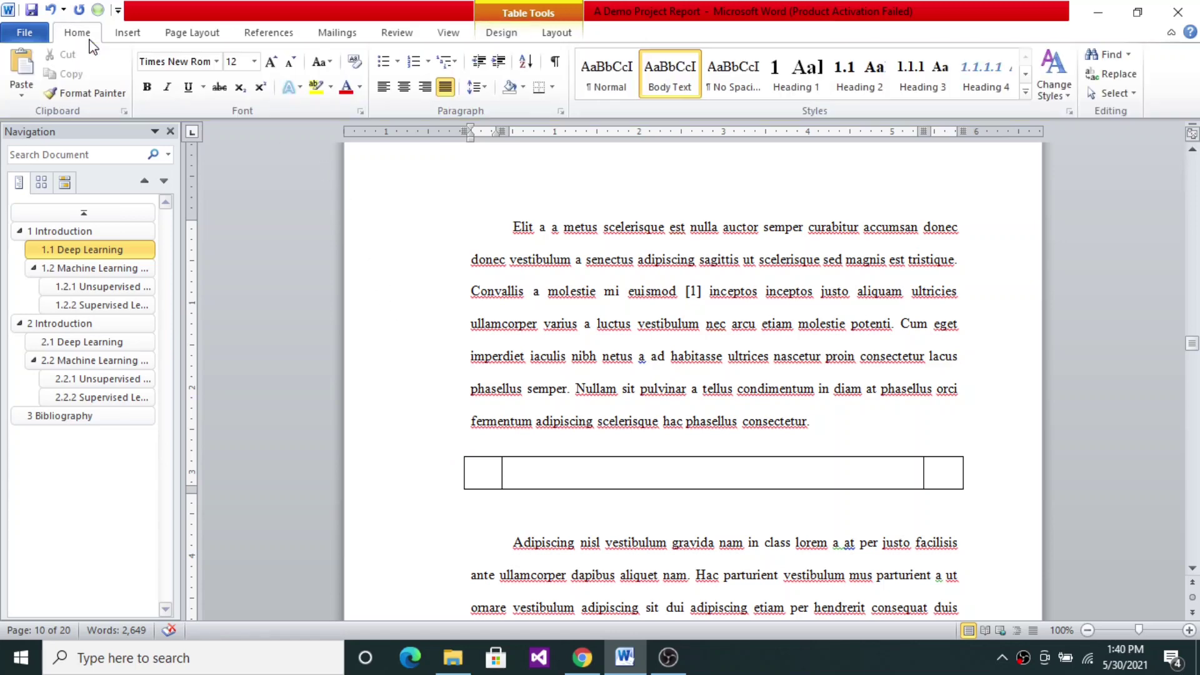
left_click(561, 112)
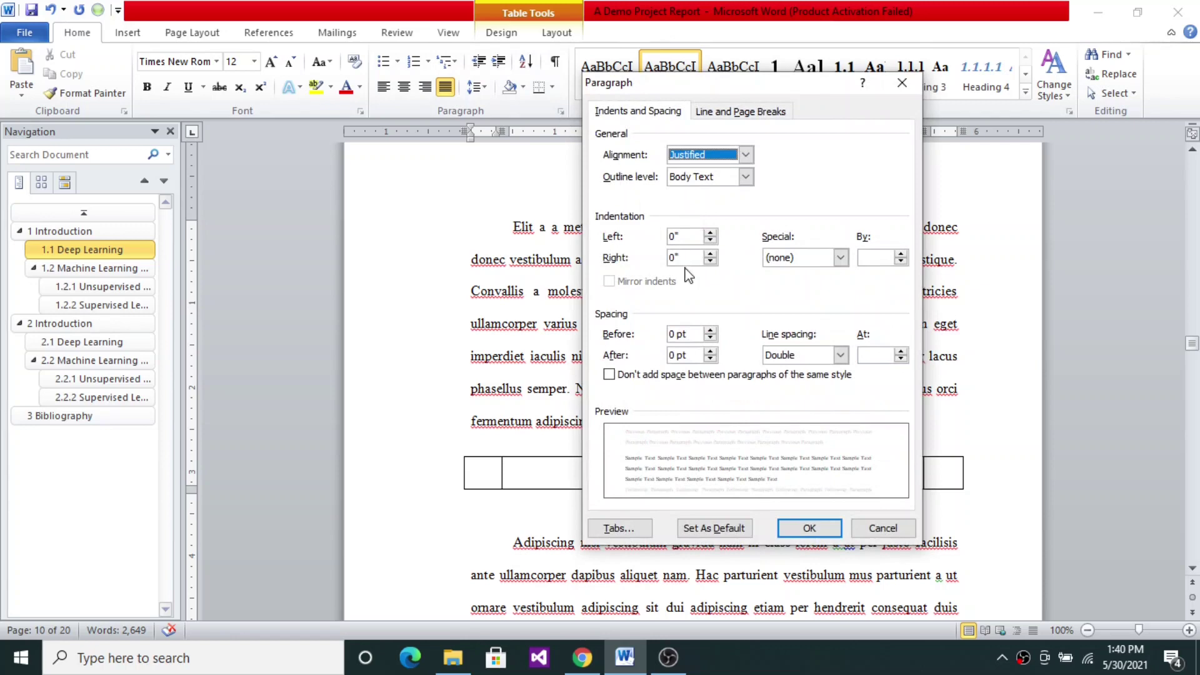
left_click(841, 355)
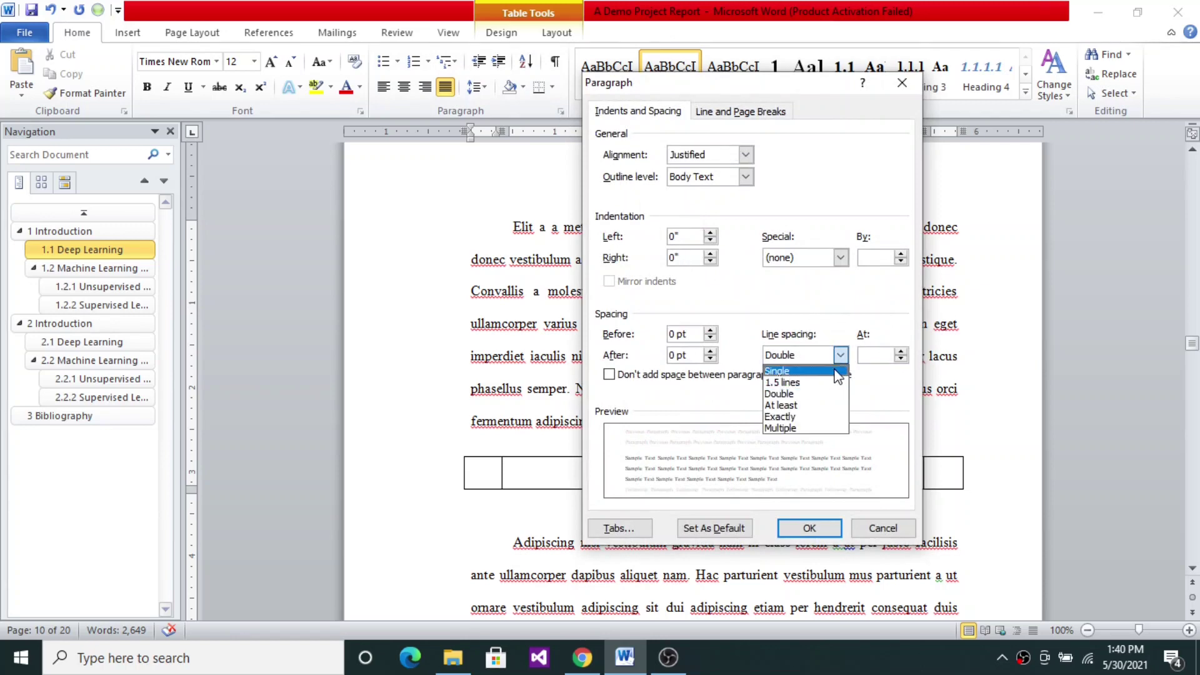
left_click(836, 371)
left_click(830, 533)
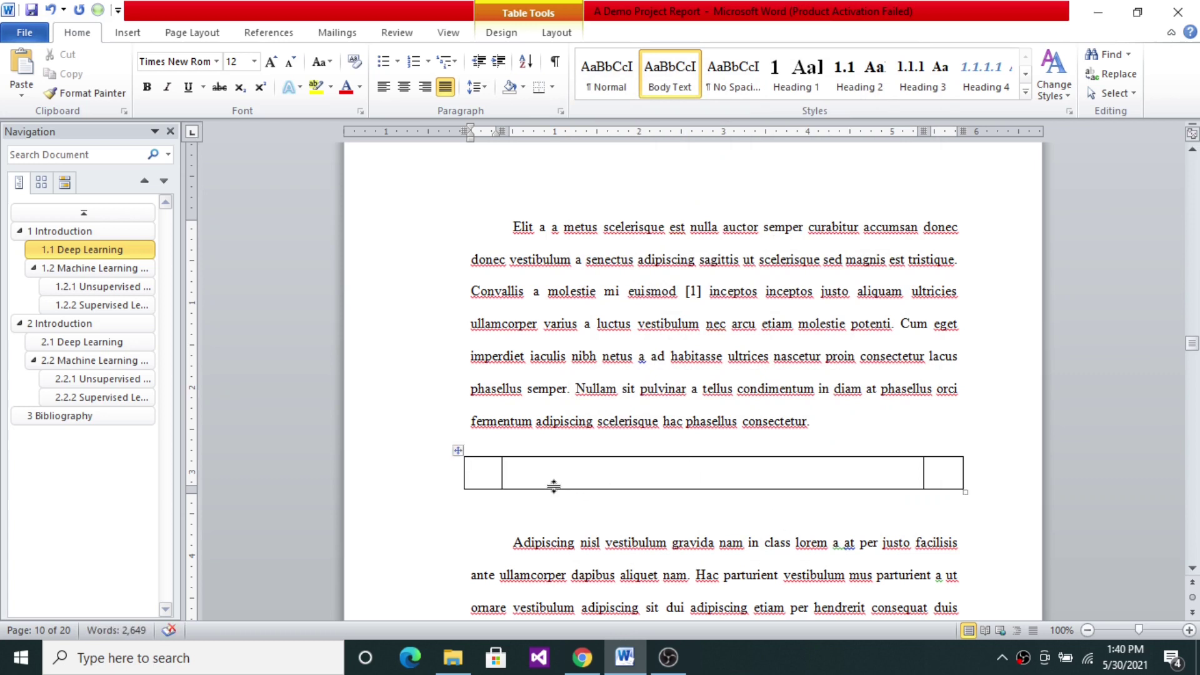
left_click_drag(494, 477, 924, 474)
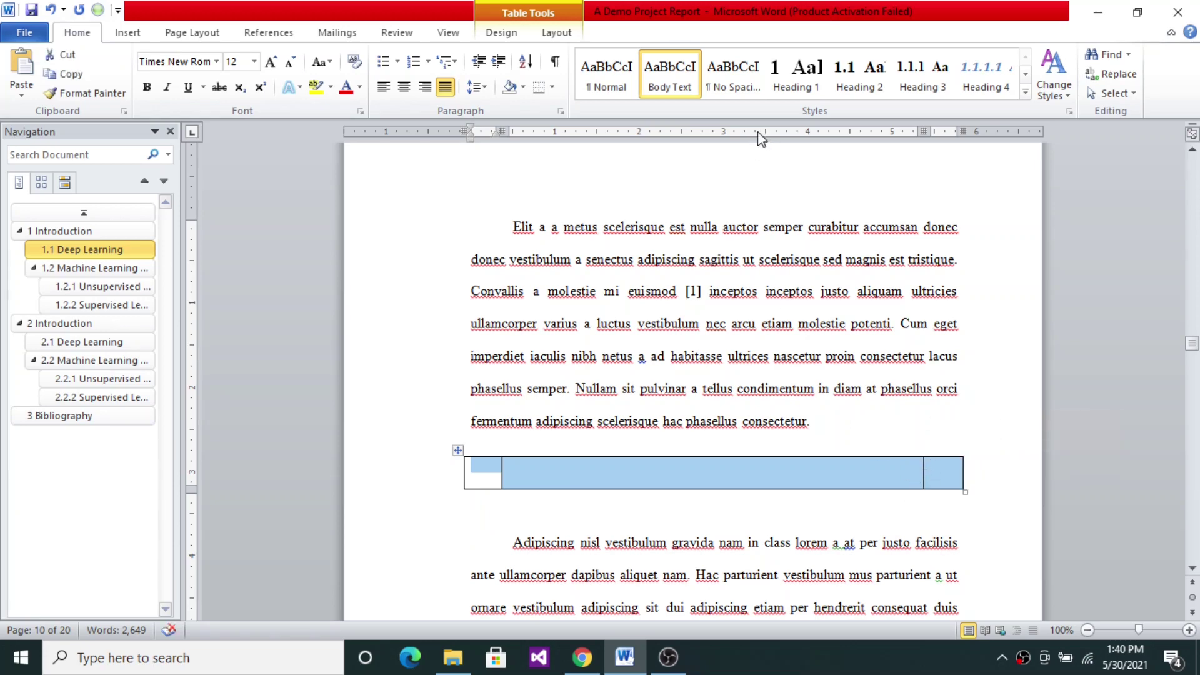
left_click(562, 113)
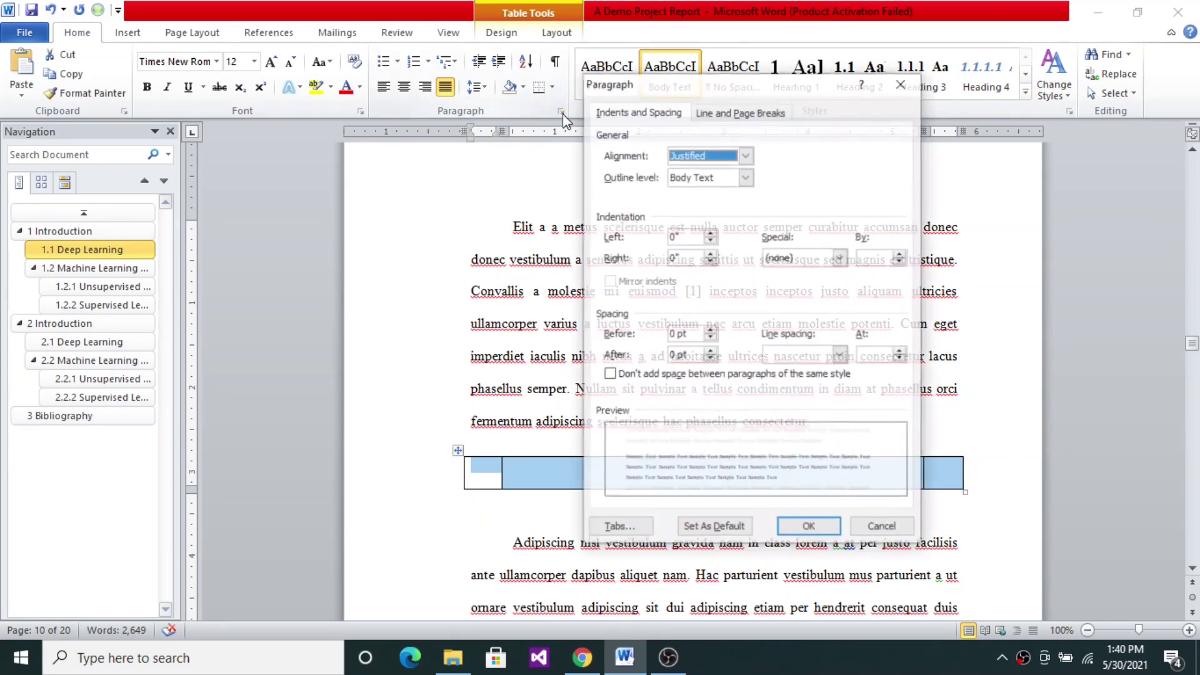
left_click(842, 357)
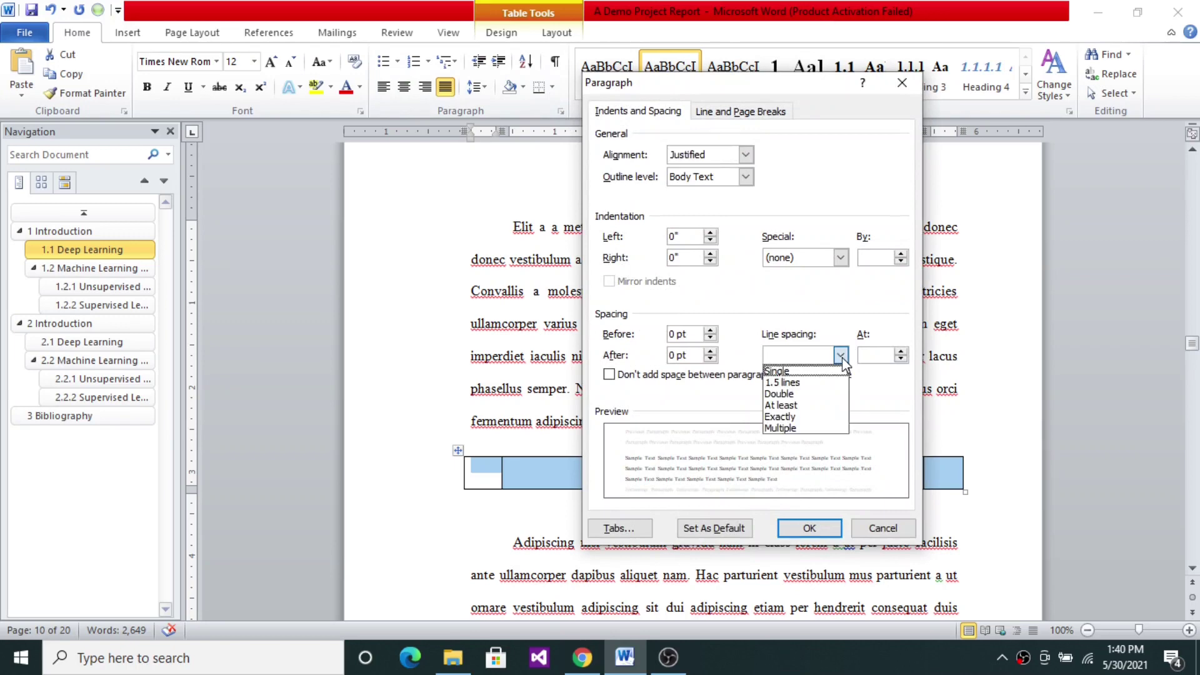
left_click(841, 371)
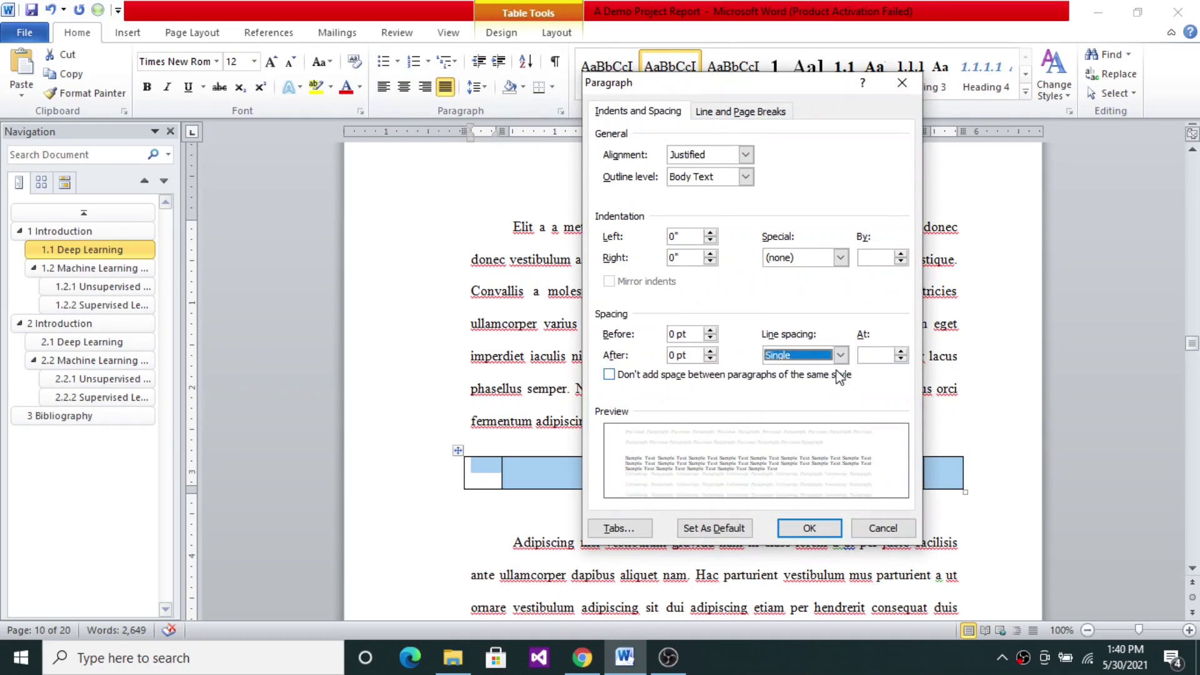
left_click(820, 528)
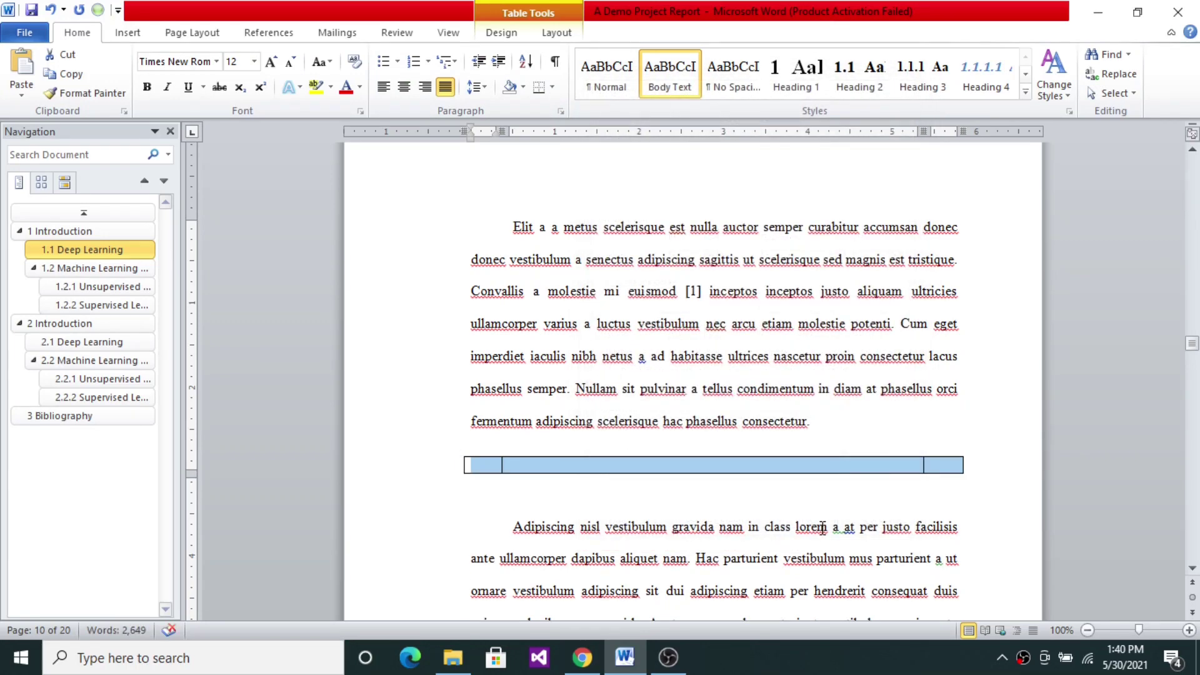
Step: Centre the middle cell, right-align the right-hand cell, and return the caret to the middle cell
left_click(707, 466)
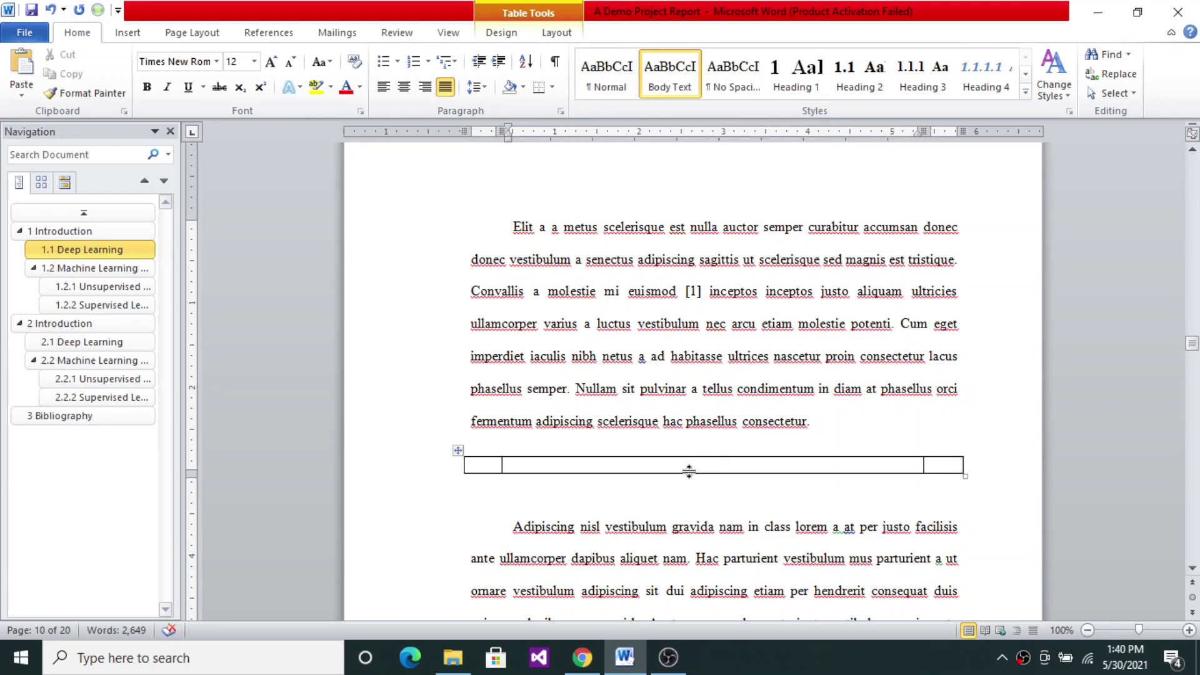
left_click(405, 88)
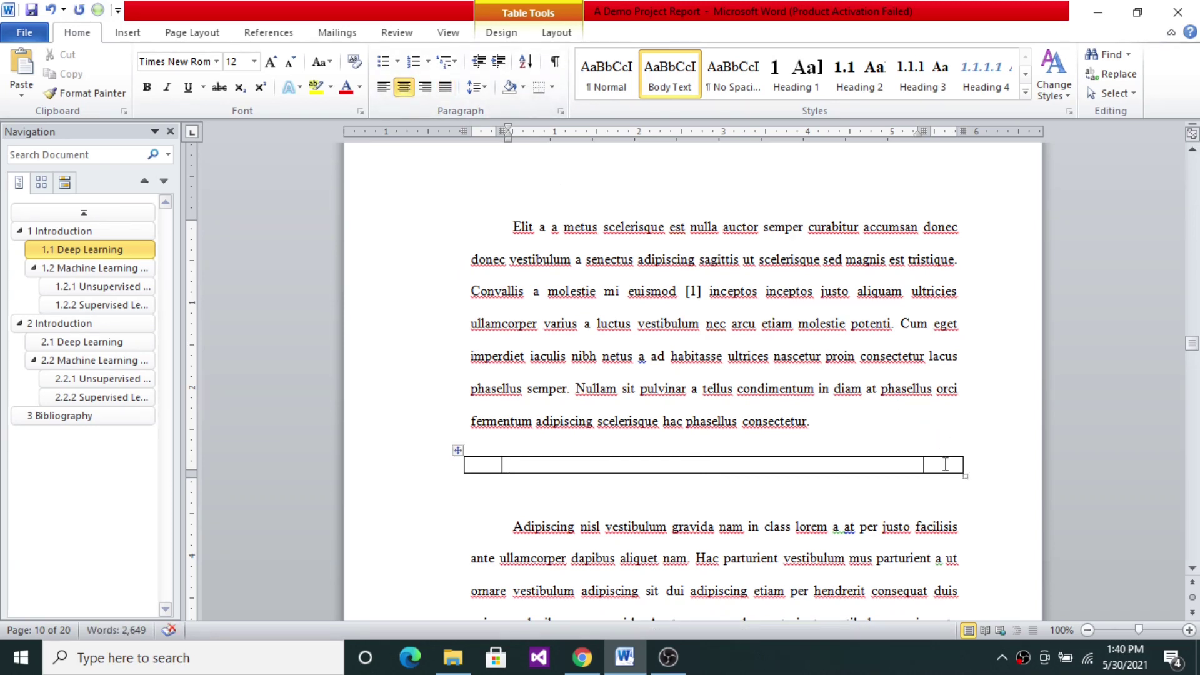
key("ctrl+z")
key("ctrl+z")
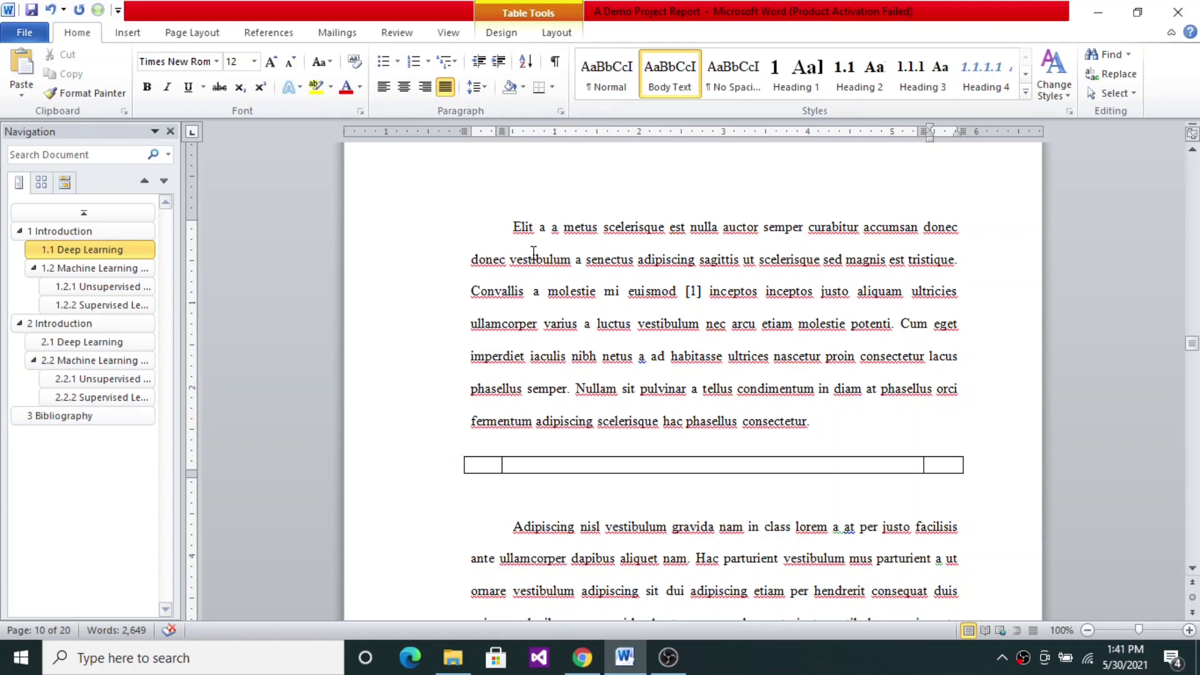
left_click(427, 88)
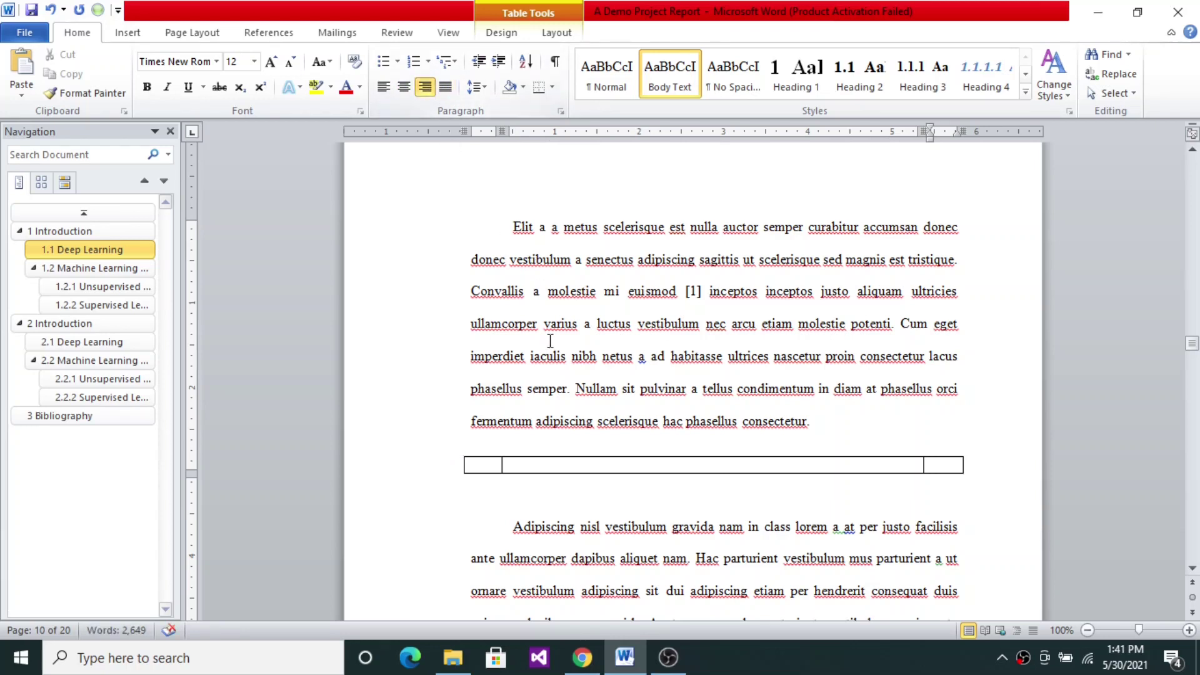
left_click(594, 468)
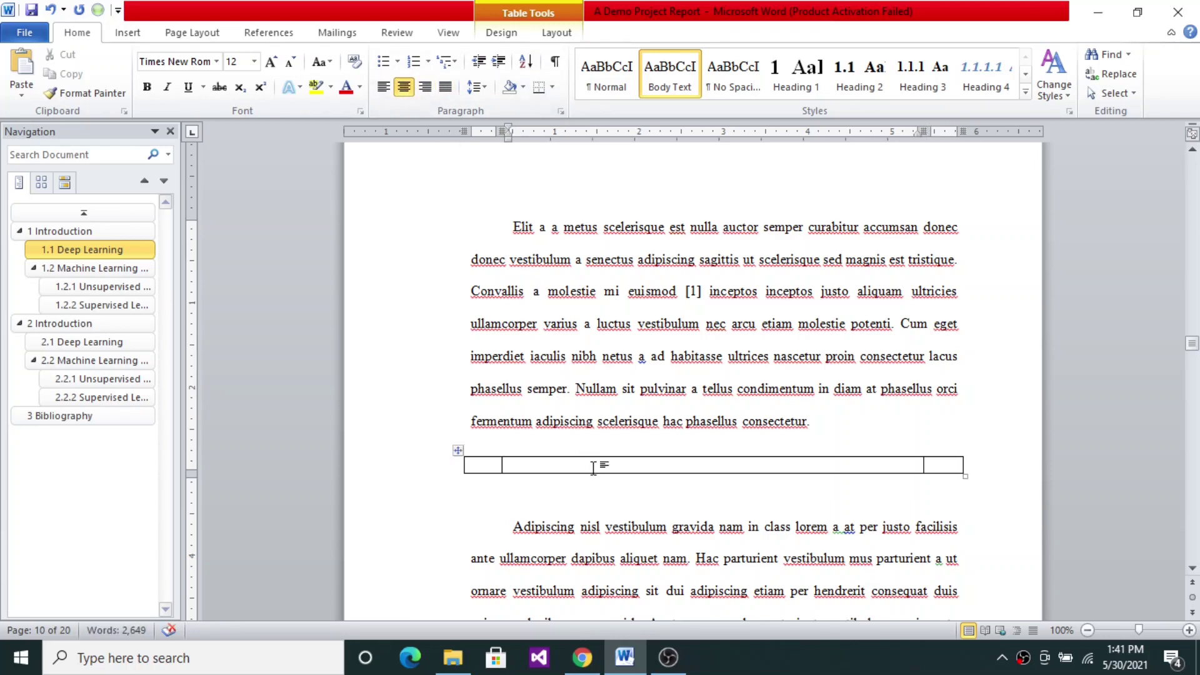
left_click(128, 33)
Step: Insert an empty equation placeholder into the centred middle cell
left_click(1009, 62)
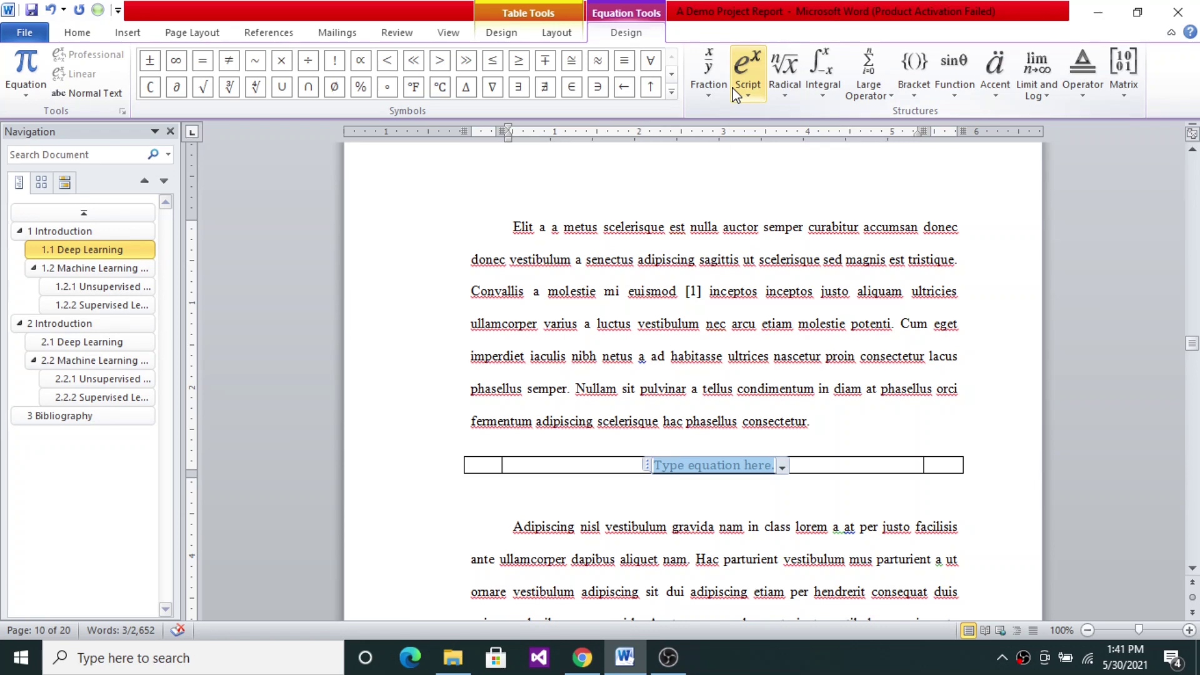
Step: Insert μ from the expanded Symbols gallery and type '=' after it
left_click(672, 92)
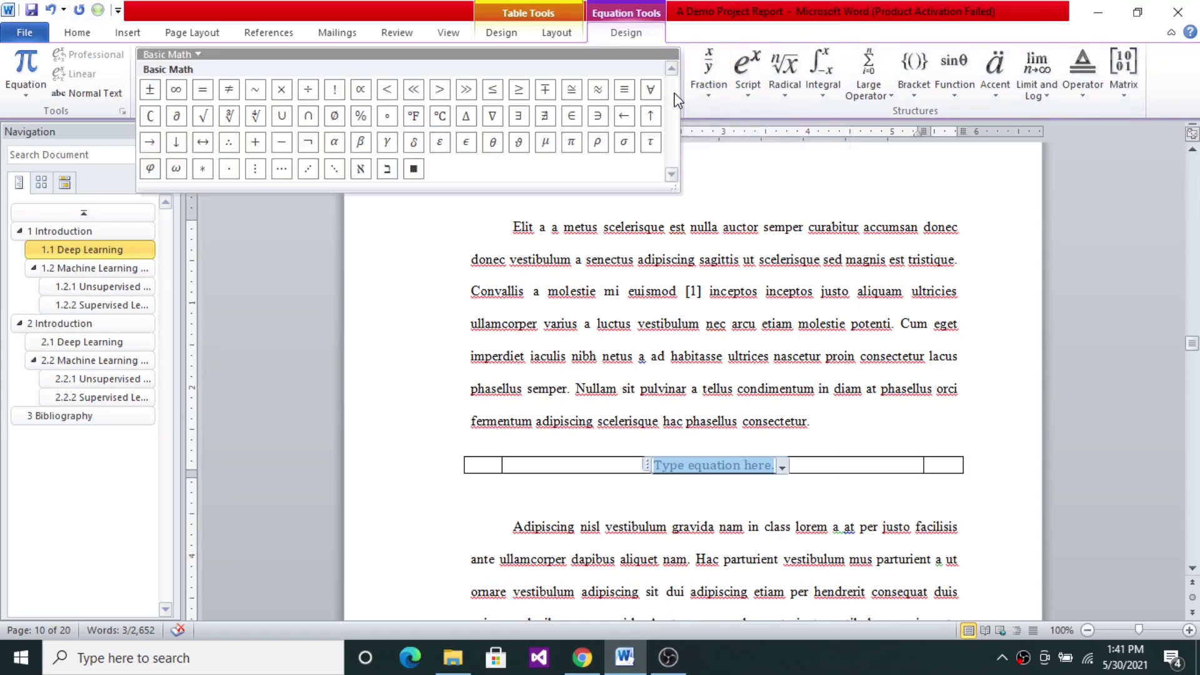
left_click(545, 142)
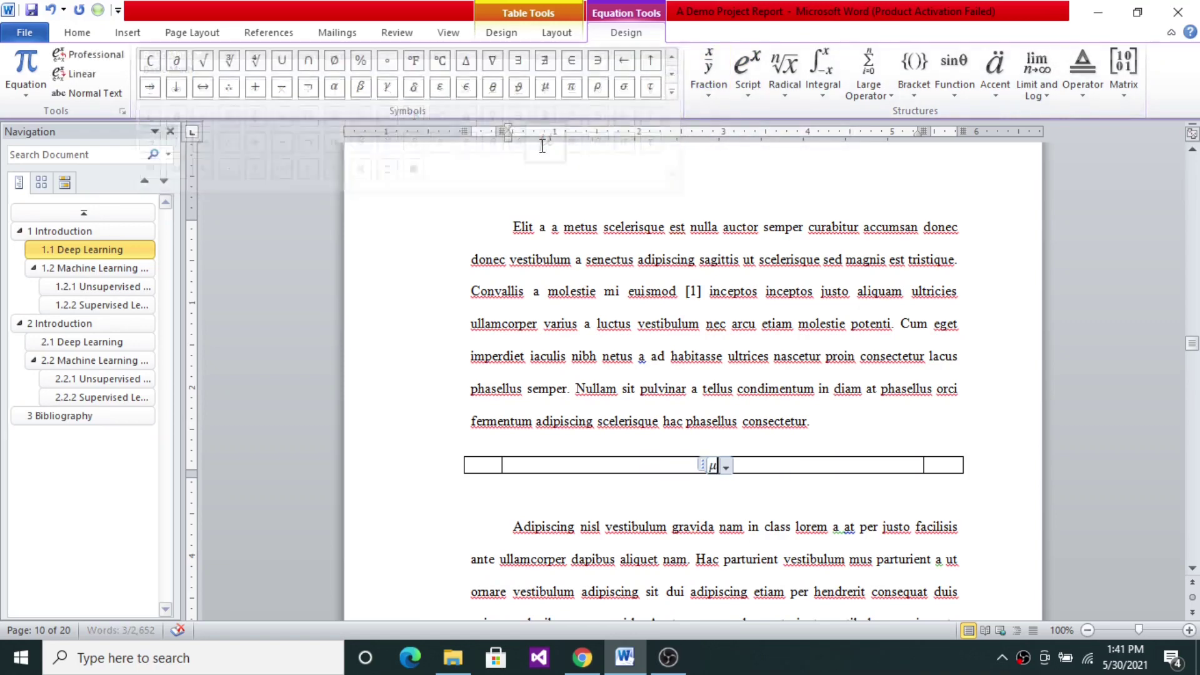
type("=")
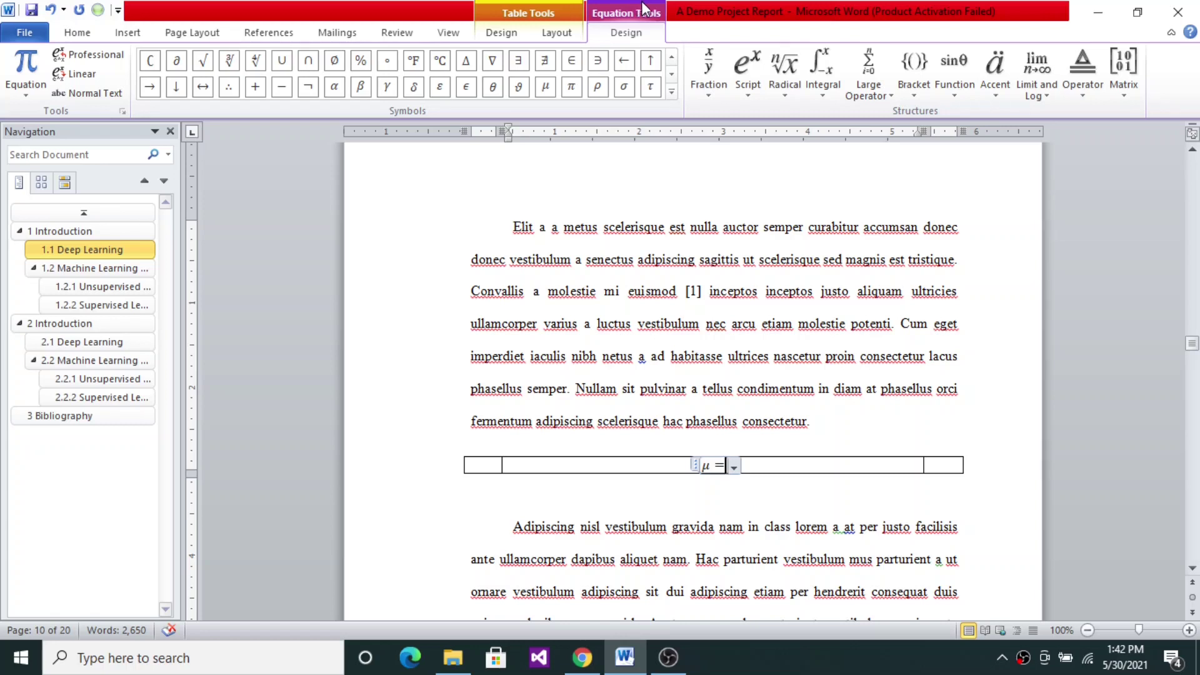
Step: After 'μ =', add a square root containing an empty stacked fraction
left_click(786, 94)
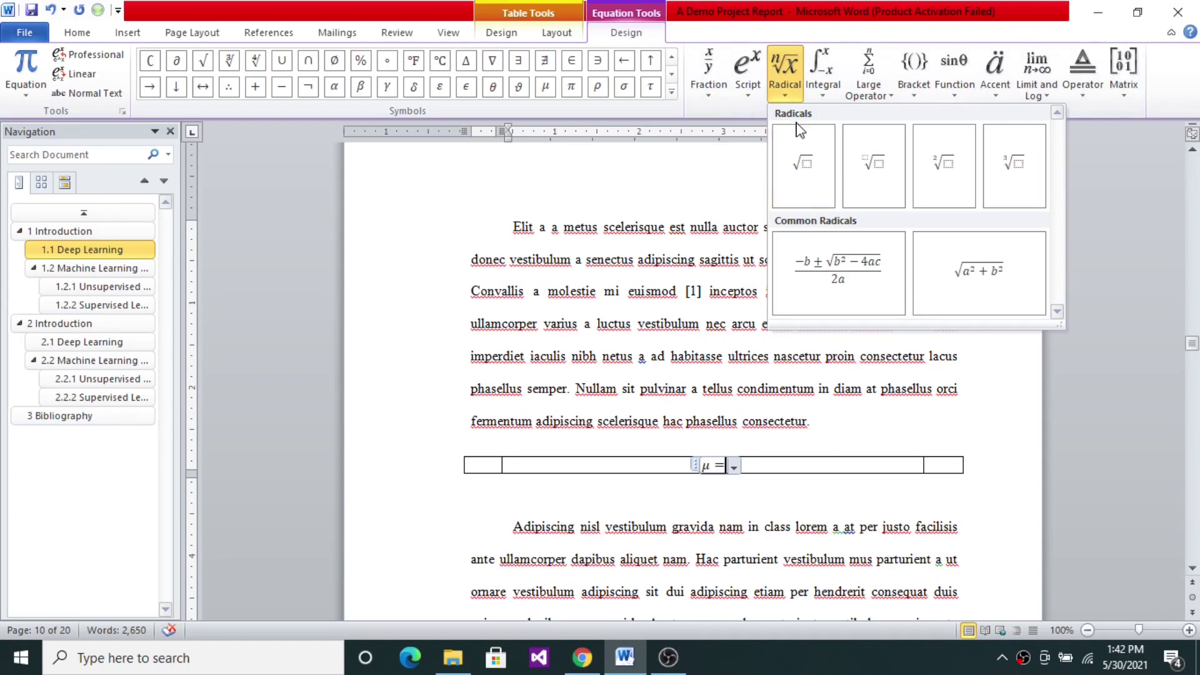
left_click(805, 163)
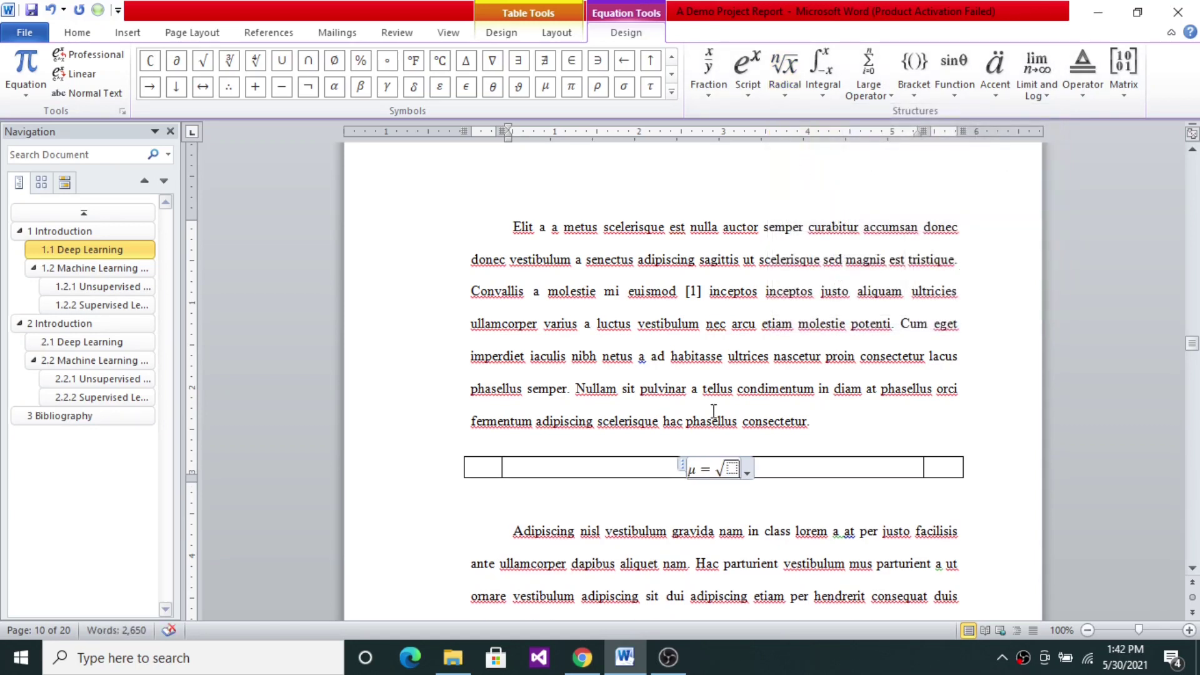
left_click(732, 470)
left_click(712, 62)
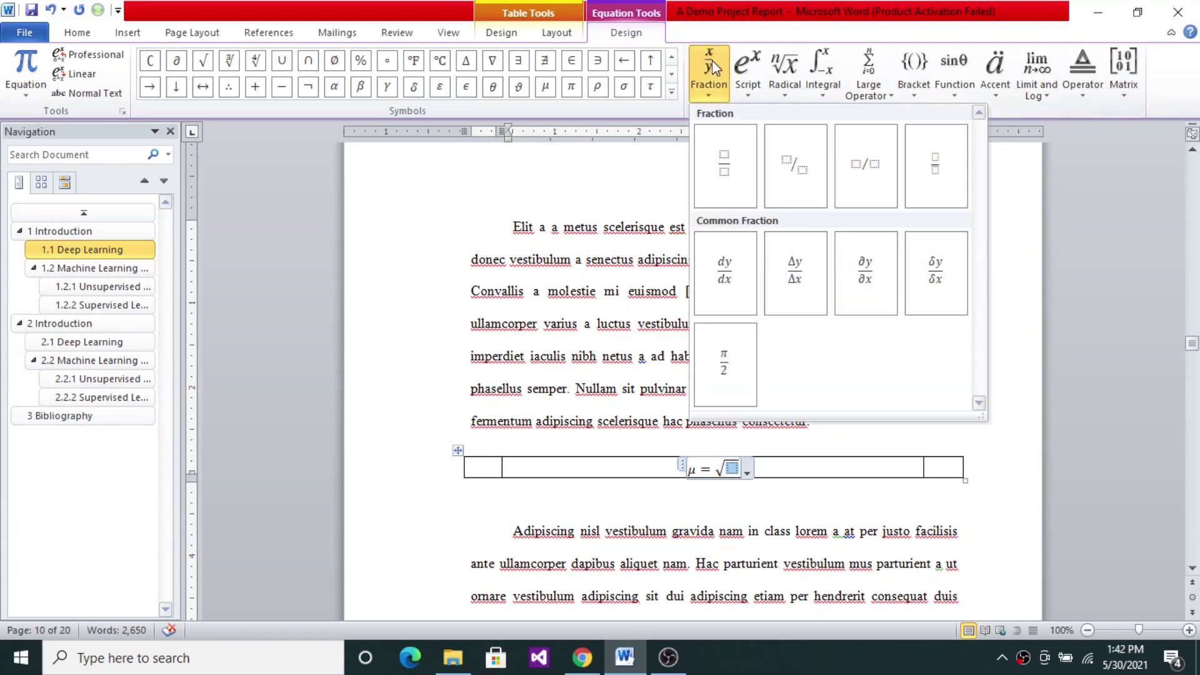
left_click(725, 159)
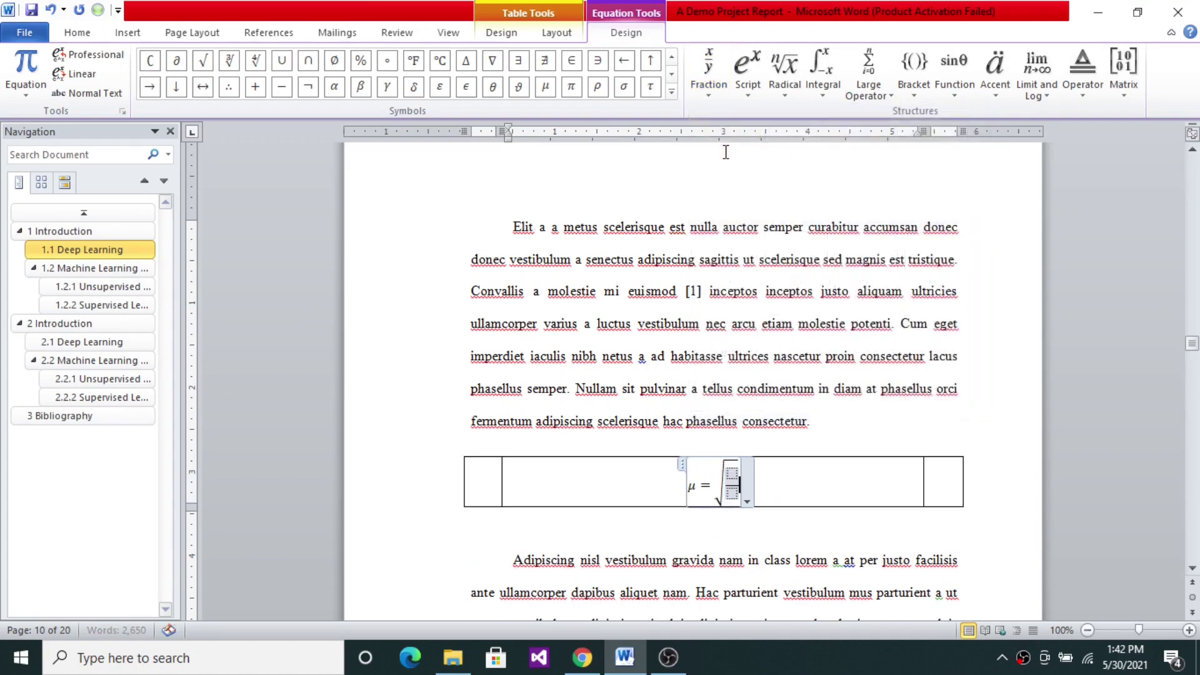
left_click(732, 470)
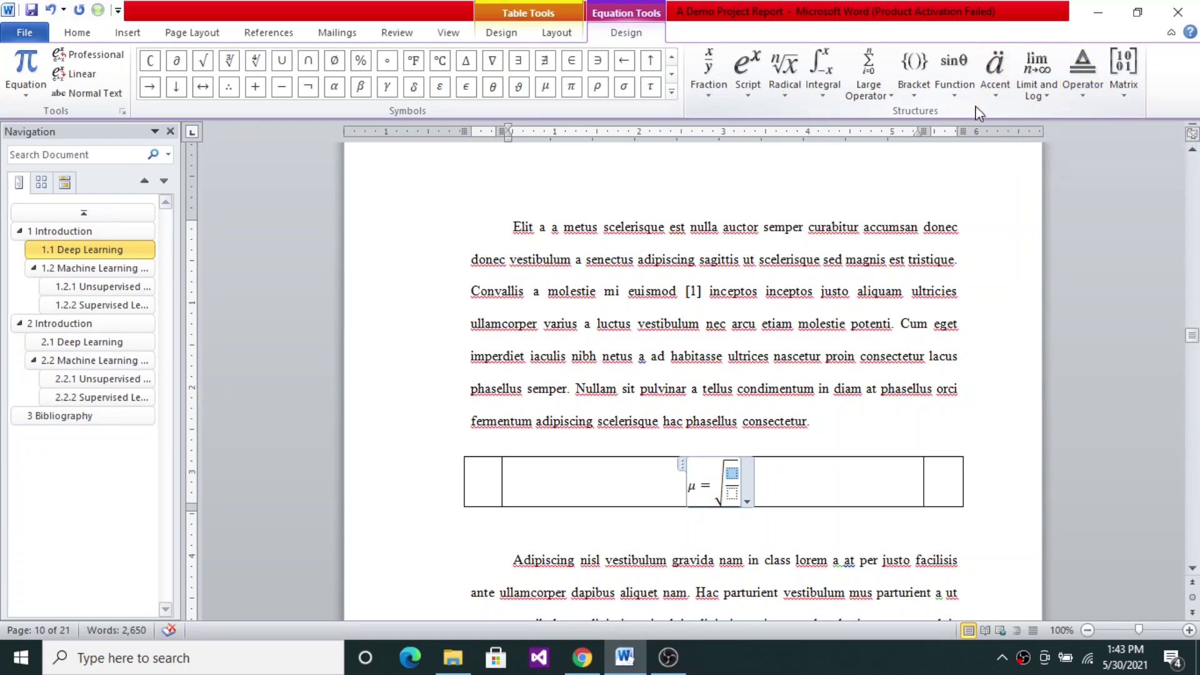
Step: Put a summation with subscript index i into the fraction's numerator
left_click(883, 98)
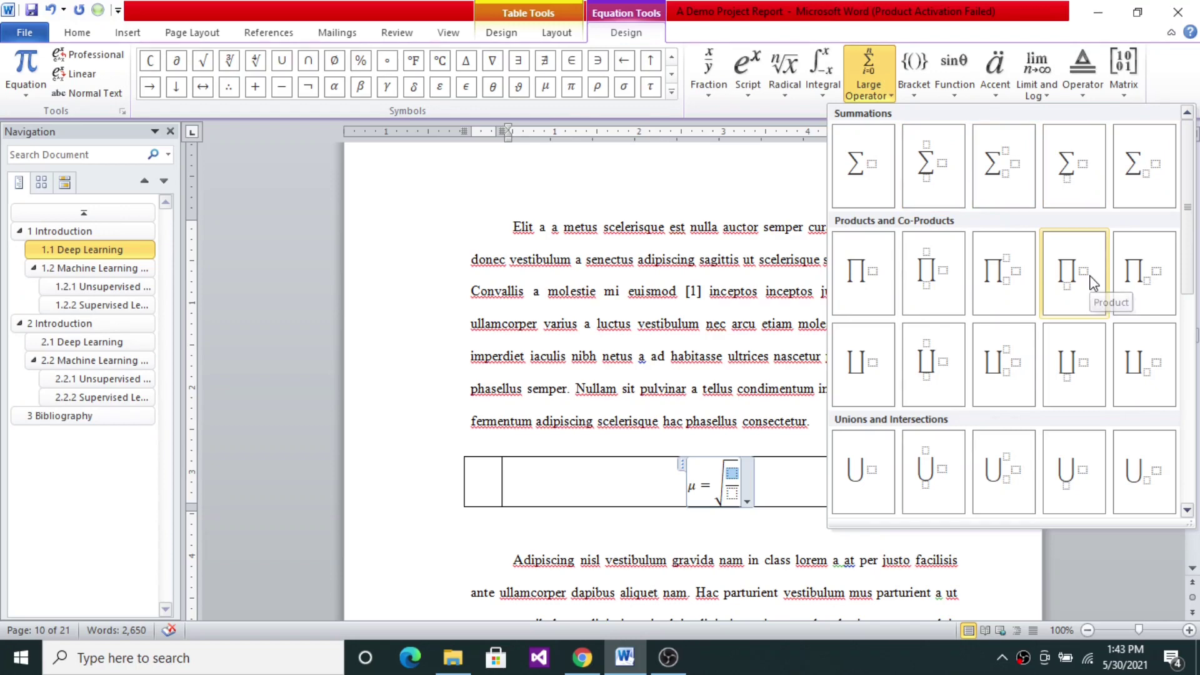
left_click(1133, 180)
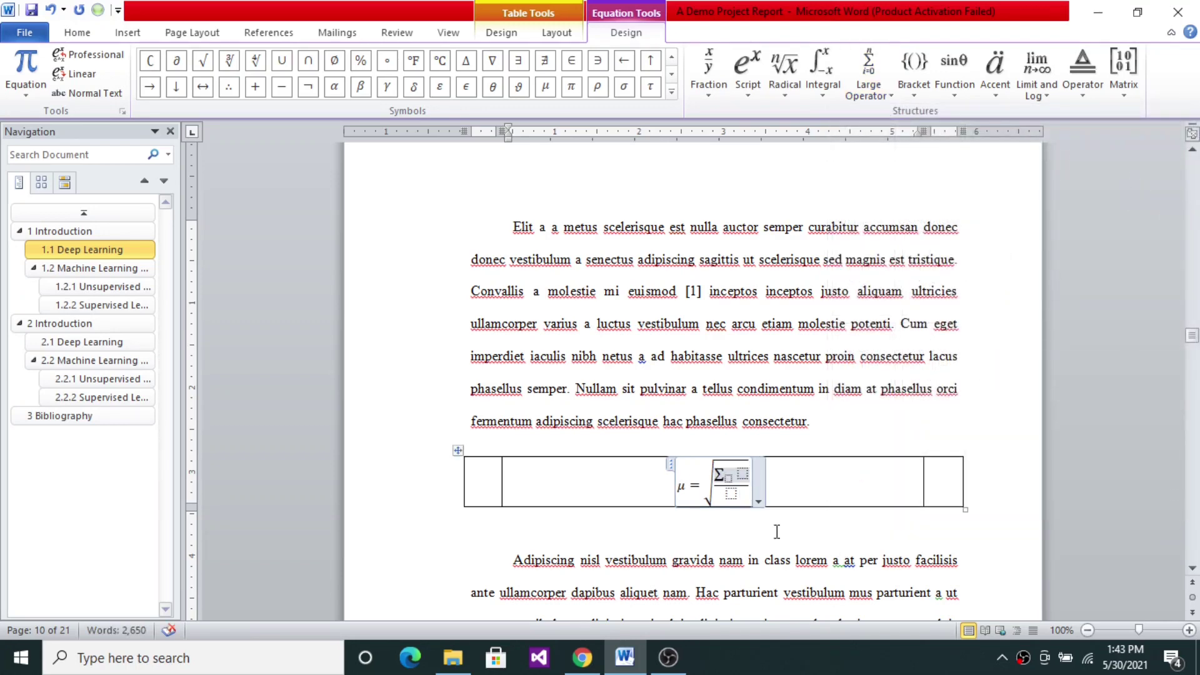
left_click(729, 479)
type("i")
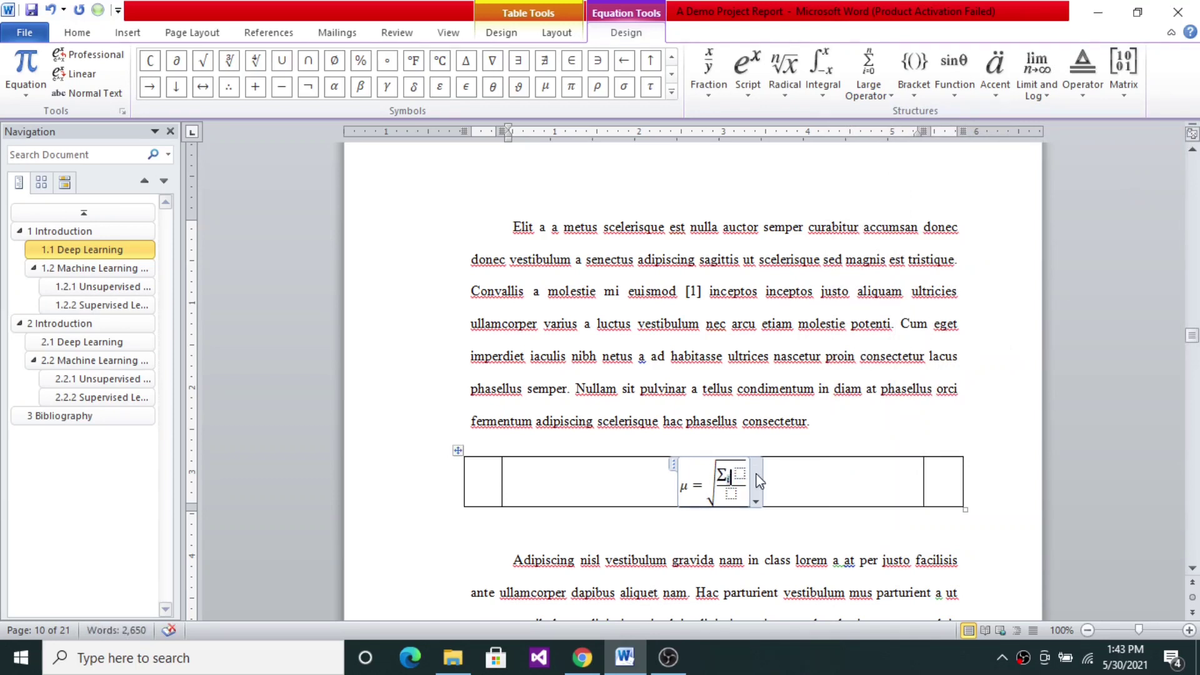
left_click(740, 475)
Step: Fill the summation's term with the subscripted variable x_i
left_click(749, 92)
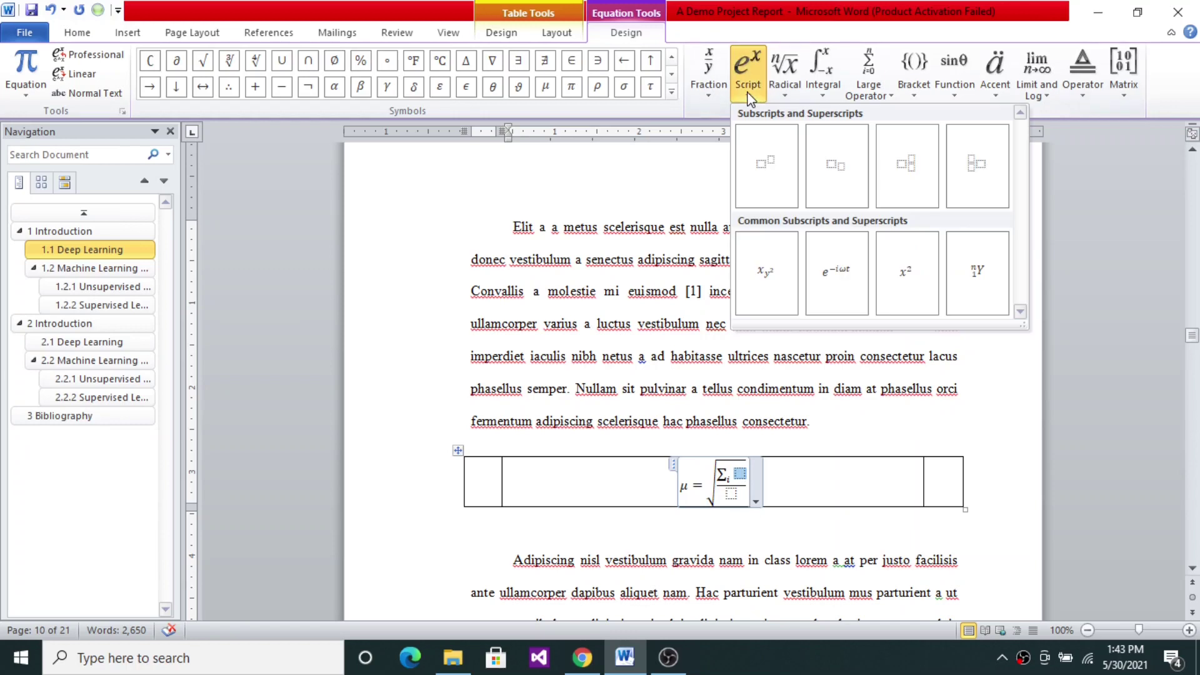
left_click(841, 170)
left_click(735, 474)
type("x")
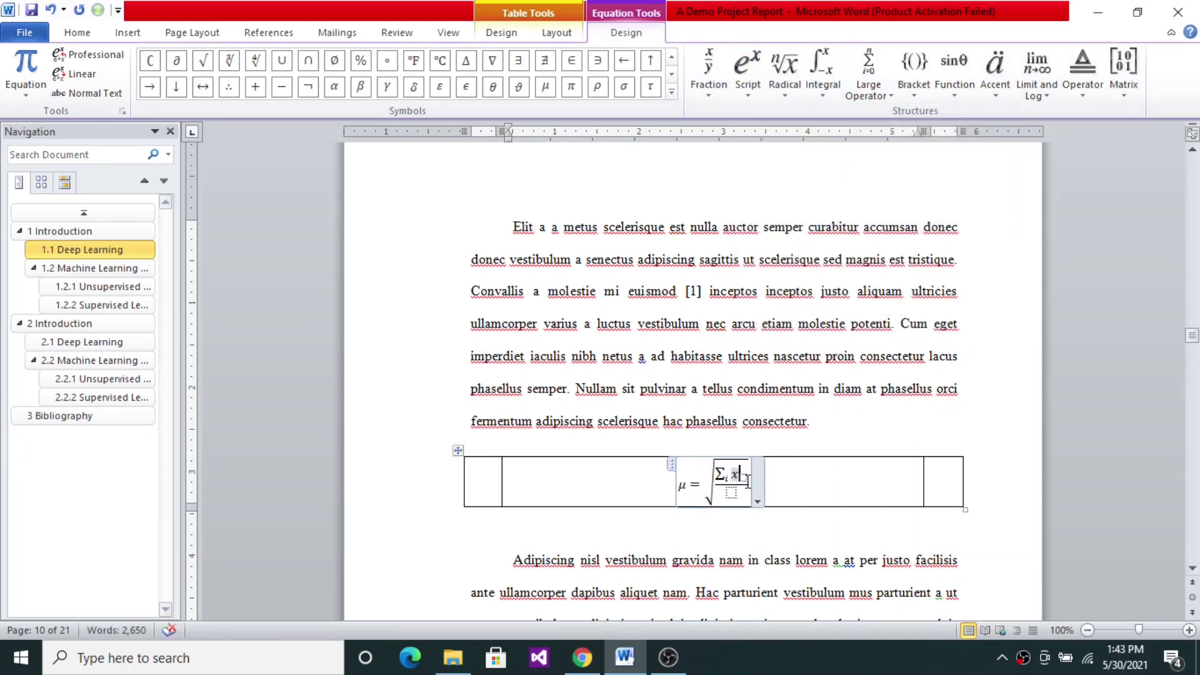
left_click(745, 479)
type("i")
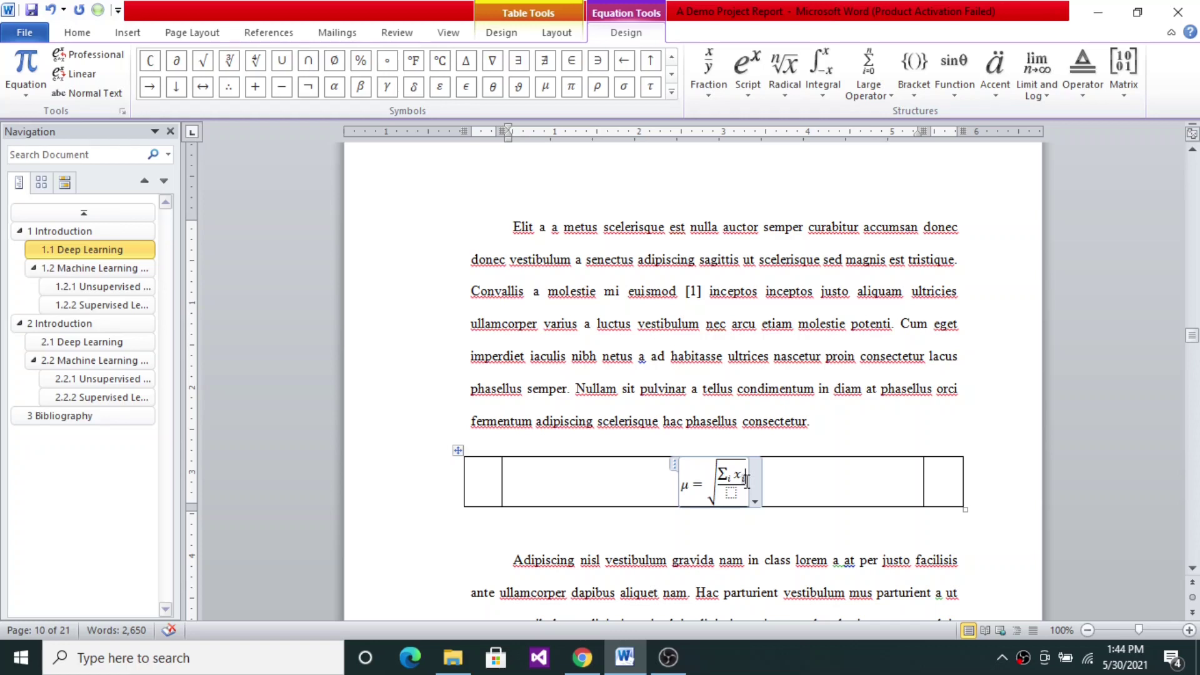
Step: Enter N as the fraction's denominator and click outside to finish the equation
left_click(732, 492)
type("N")
left_click(72, 35)
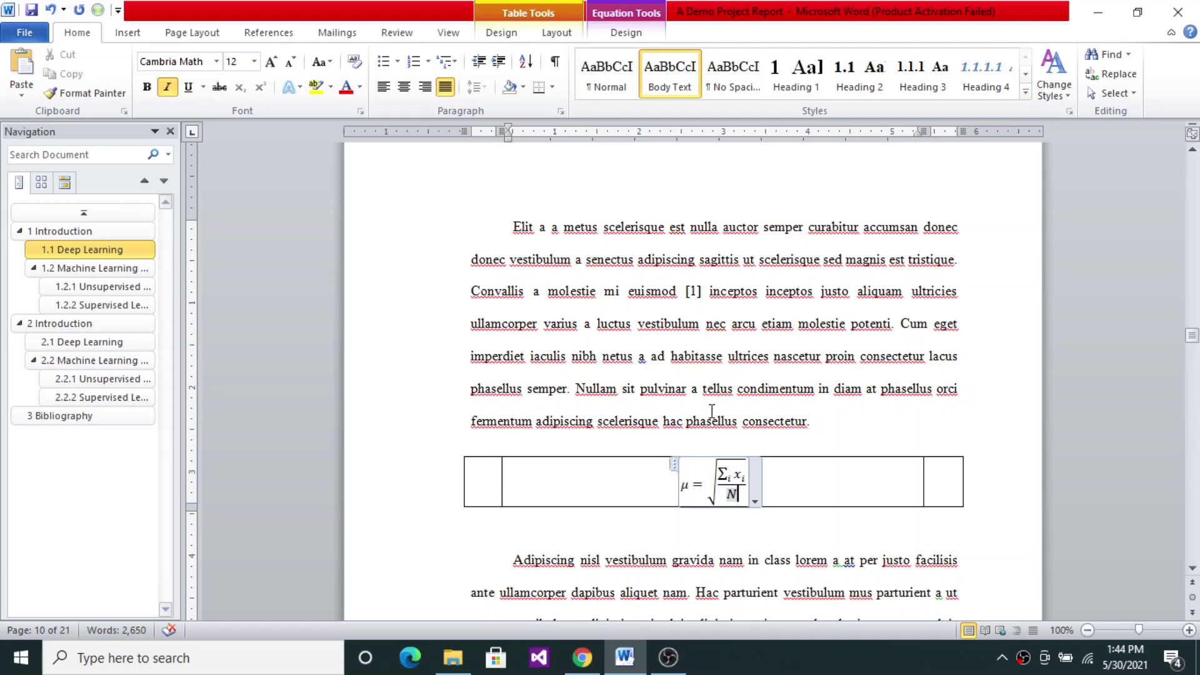
left_click(711, 436)
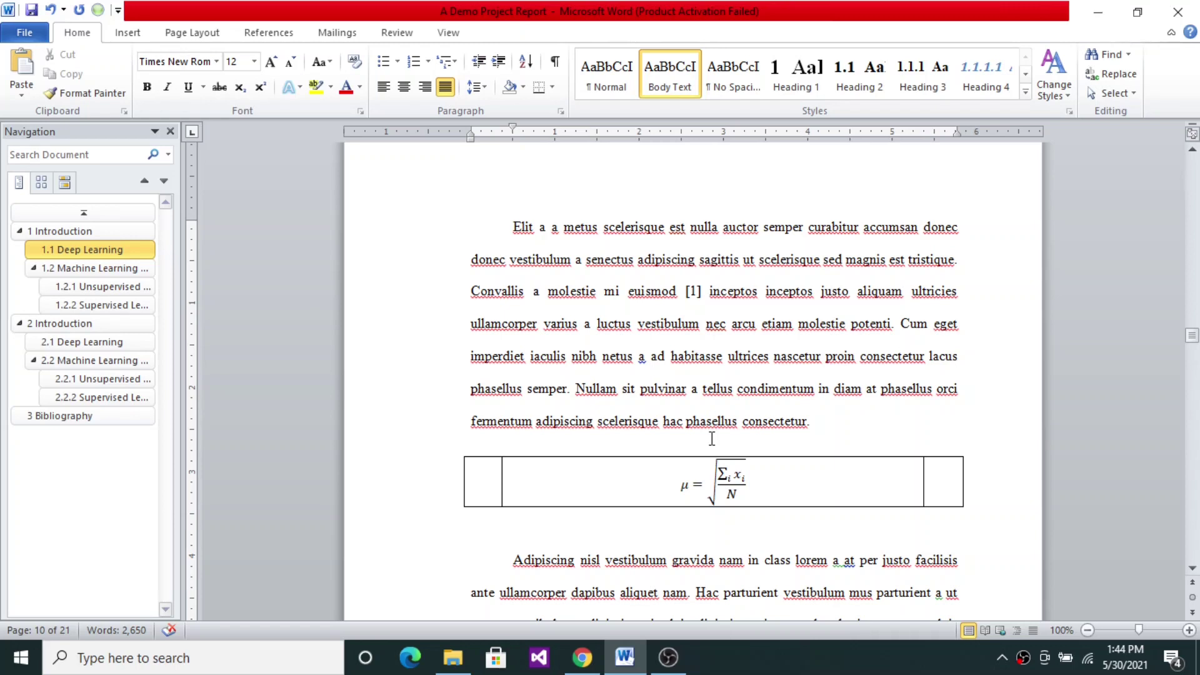
Step: Select the whole equation table and open Insert Caption from the References tab
left_click(459, 452)
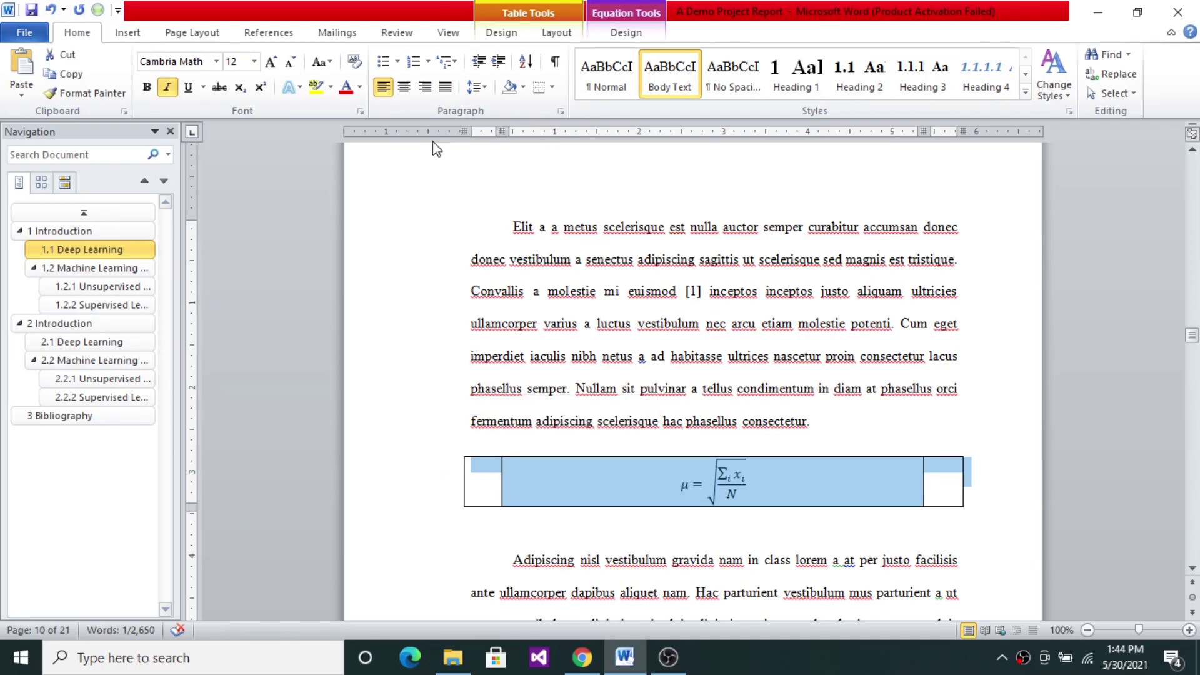
left_click(269, 35)
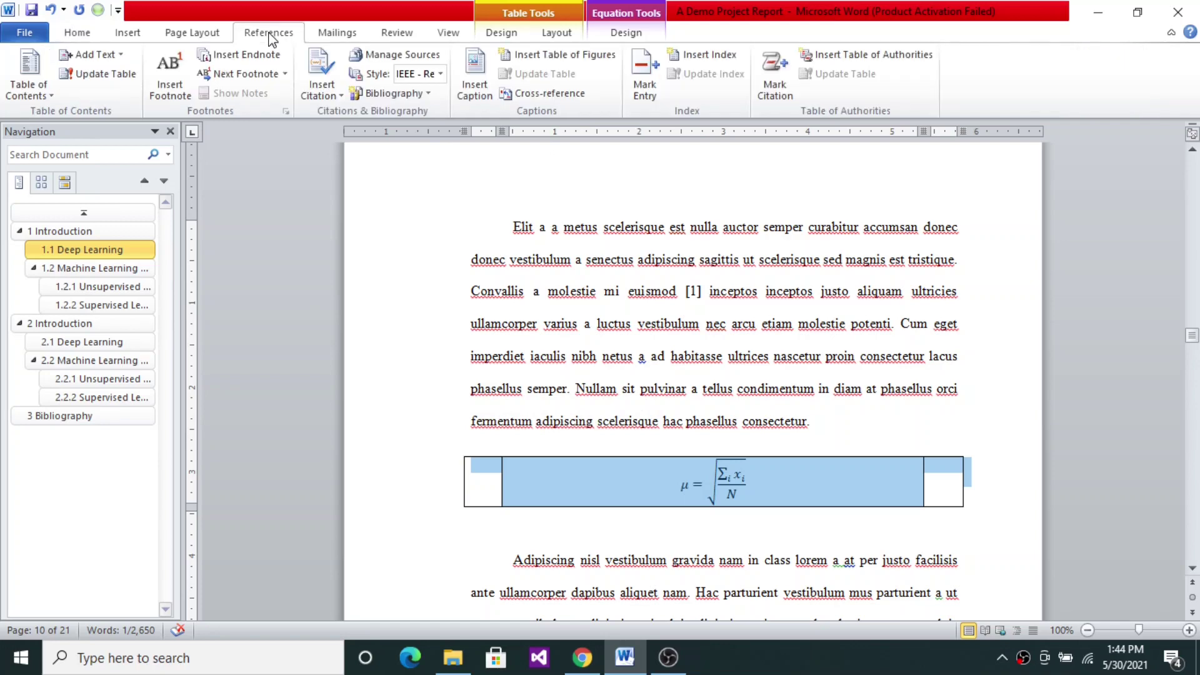
left_click(464, 77)
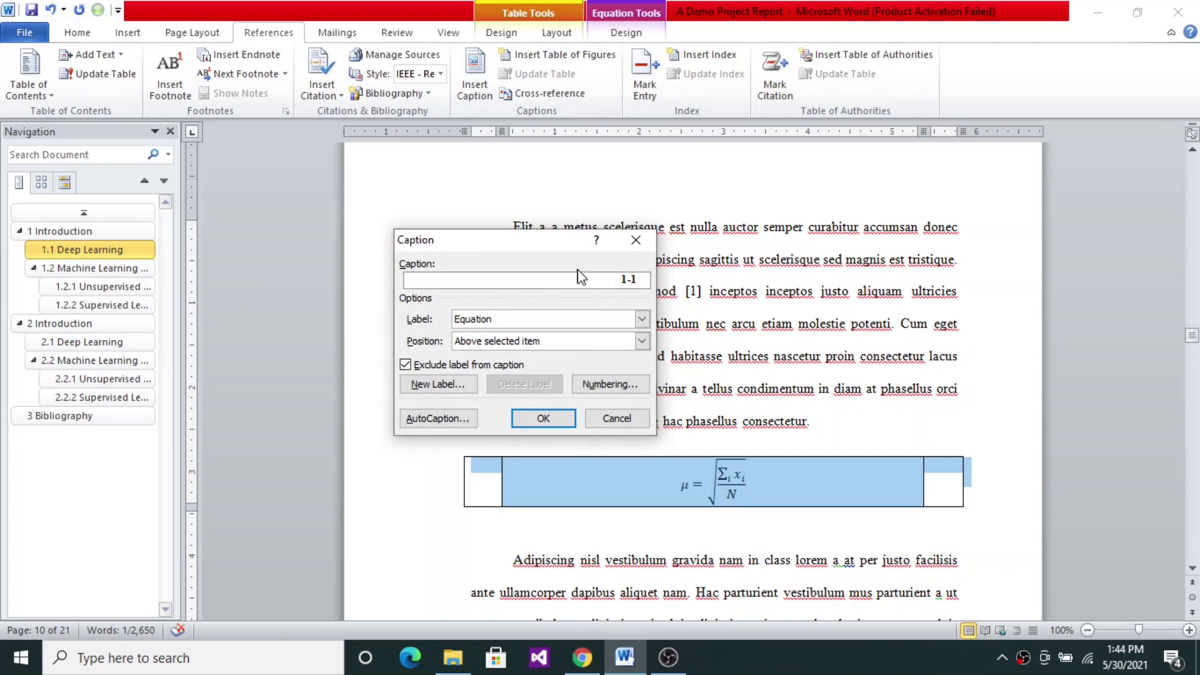
Step: Insert caption 1-1 above the table with the Equation label, excluding the label text
left_click(639, 322)
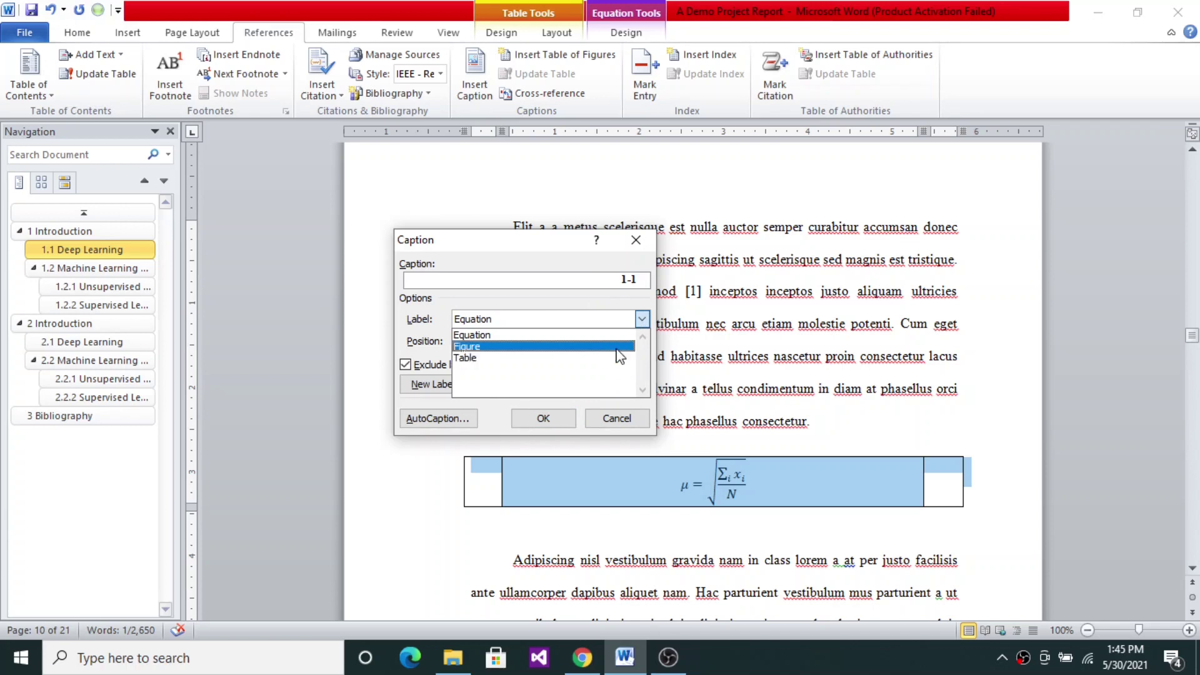
left_click(622, 348)
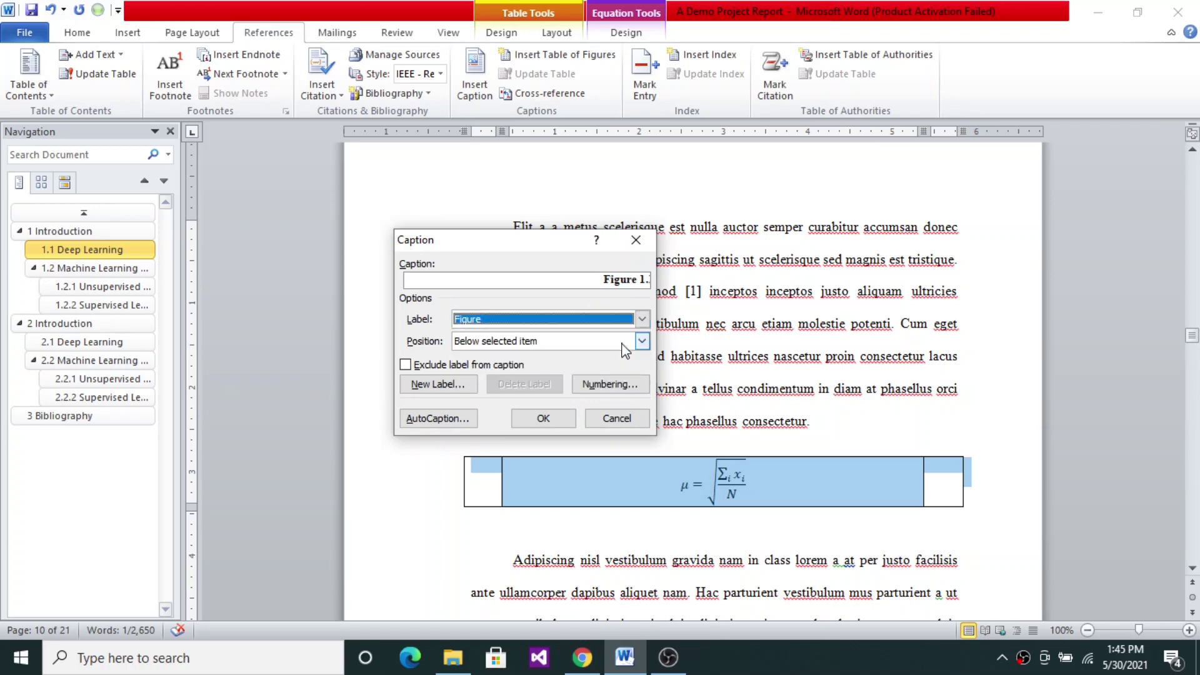
left_click(642, 320)
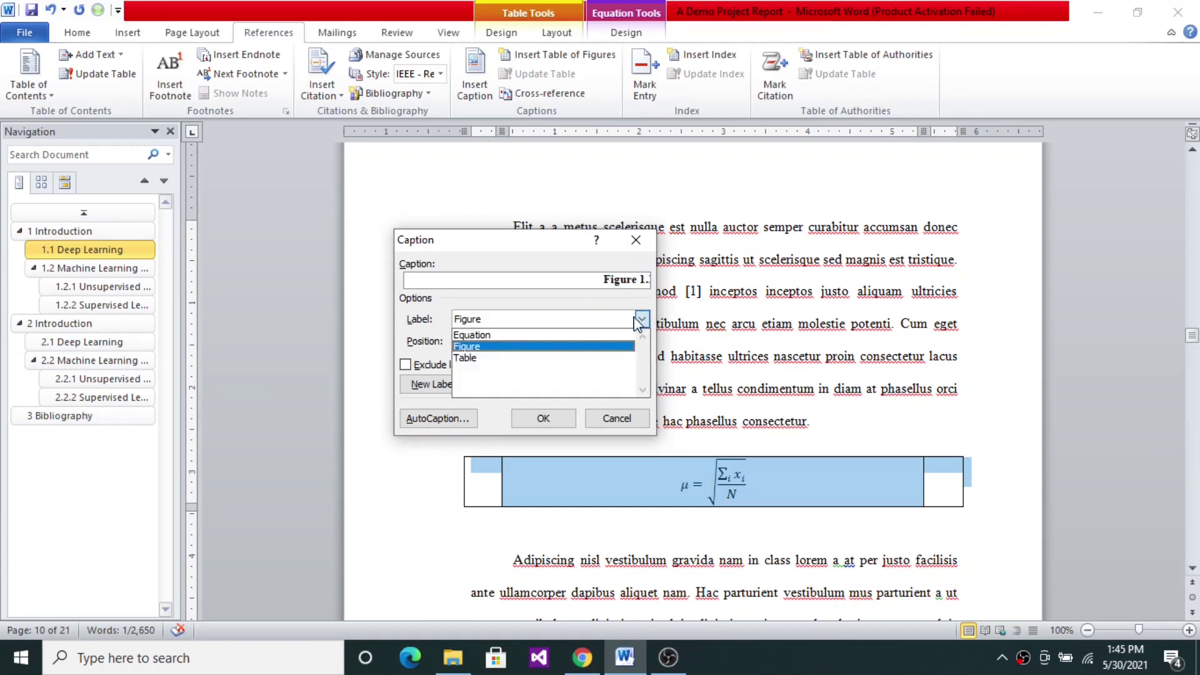
left_click(622, 335)
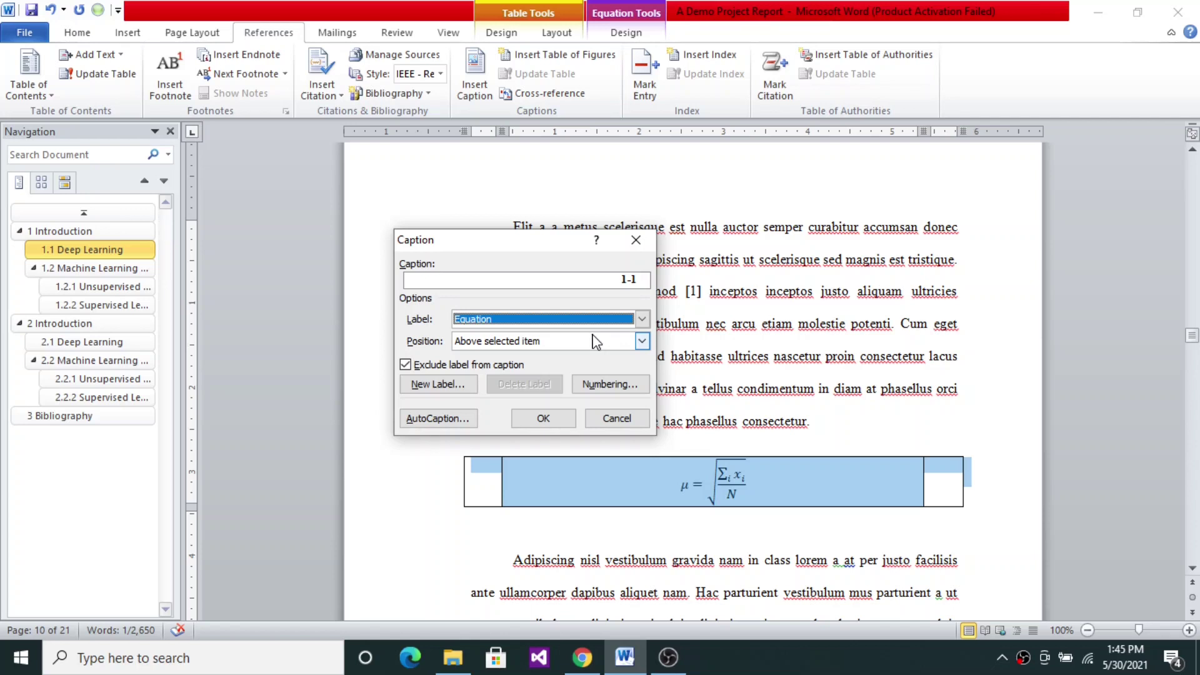
left_click(561, 418)
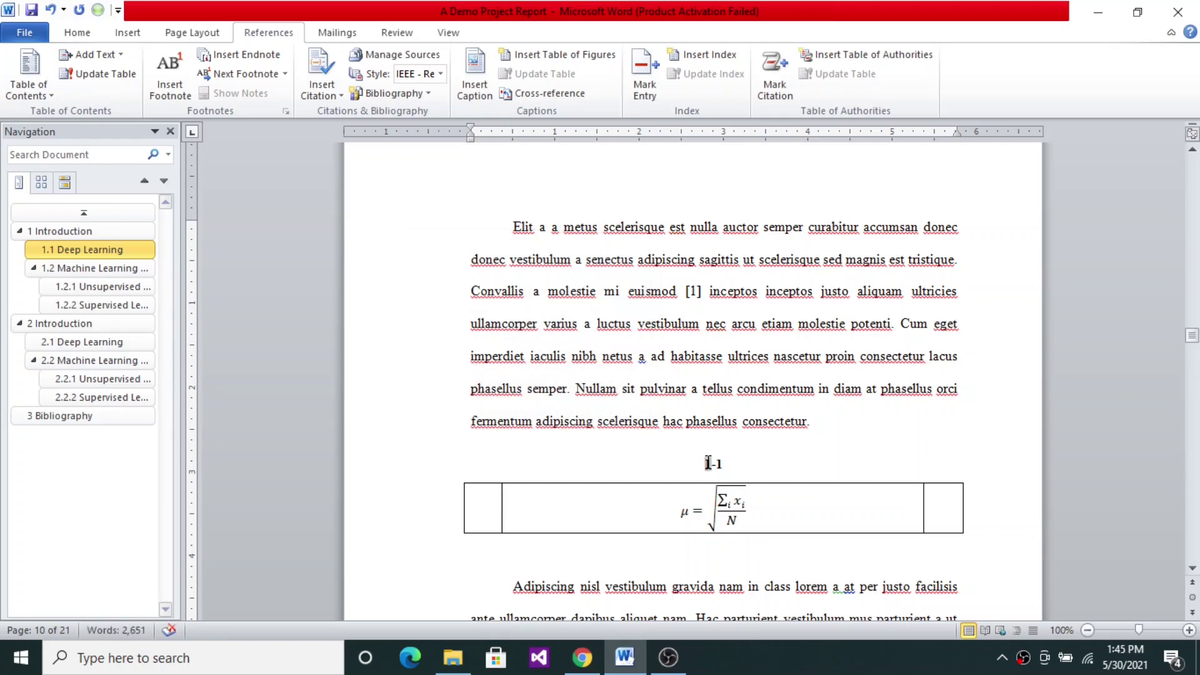
Step: Select the whole 1-1 caption paragraph and copy it, dismissing an invalid-selection warning
left_click_drag(705, 464, 738, 464)
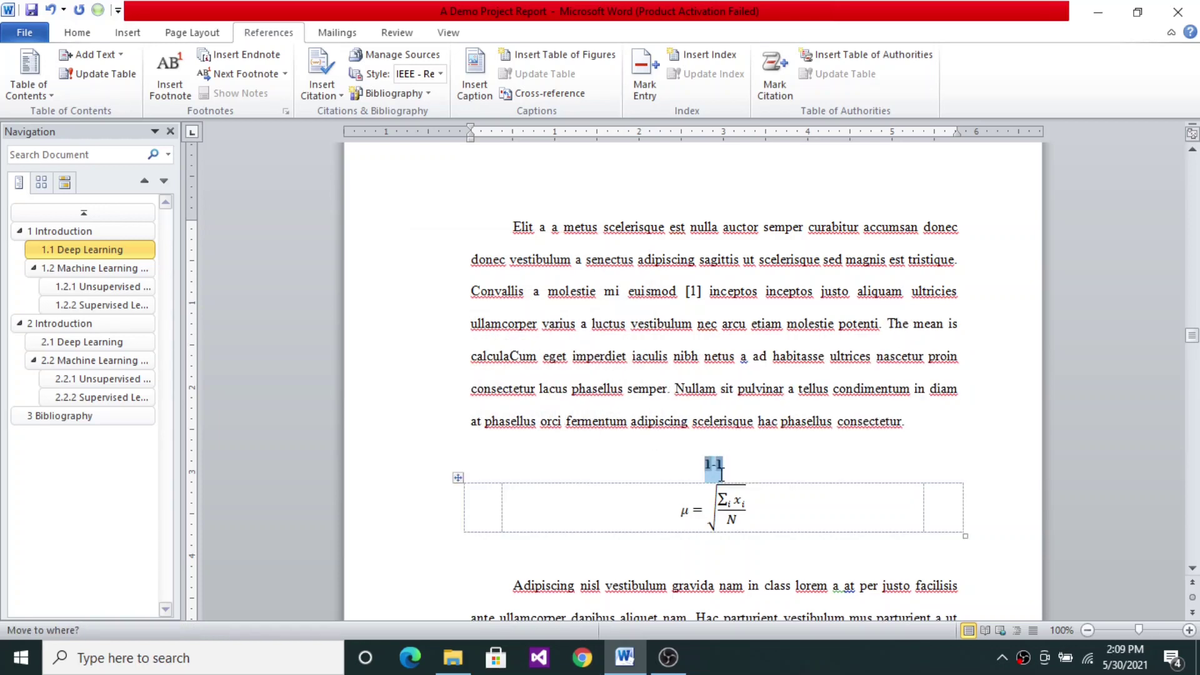
left_click(721, 478)
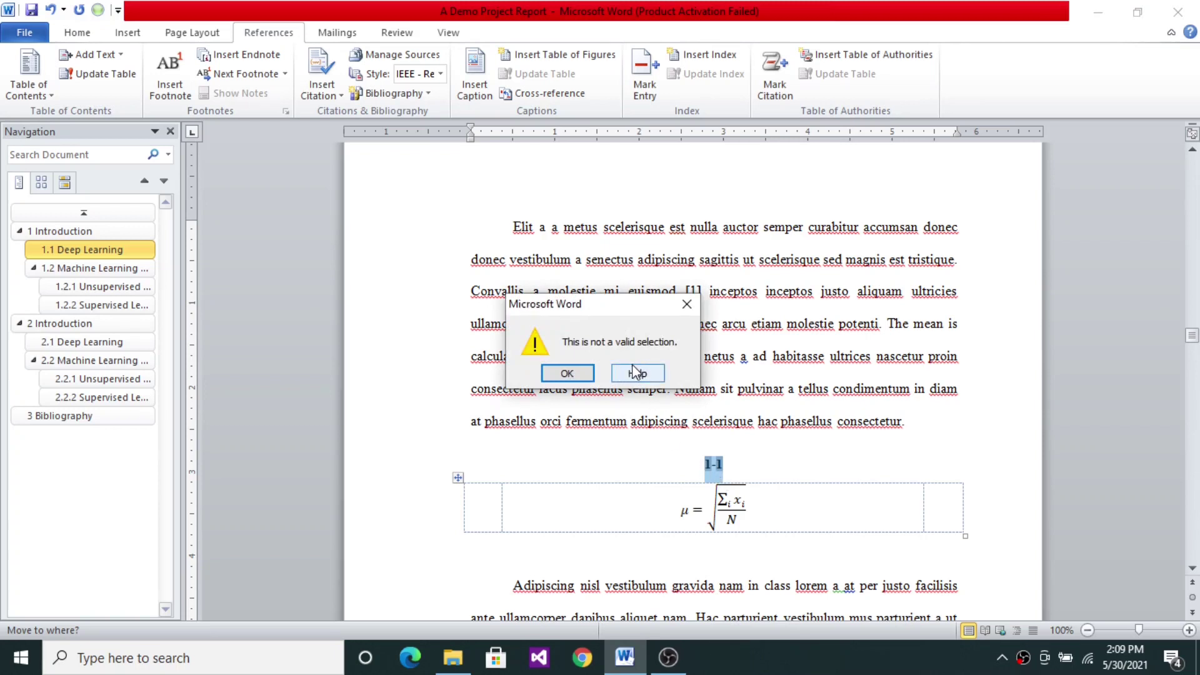
left_click(687, 305)
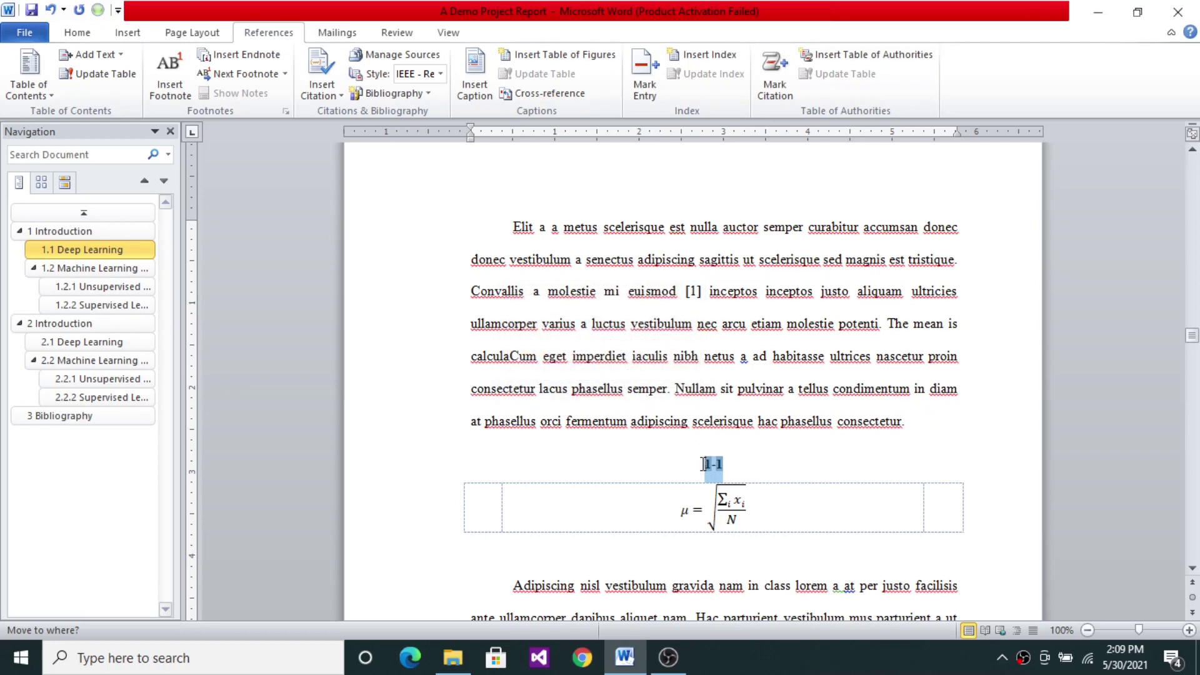
triple_click(742, 475)
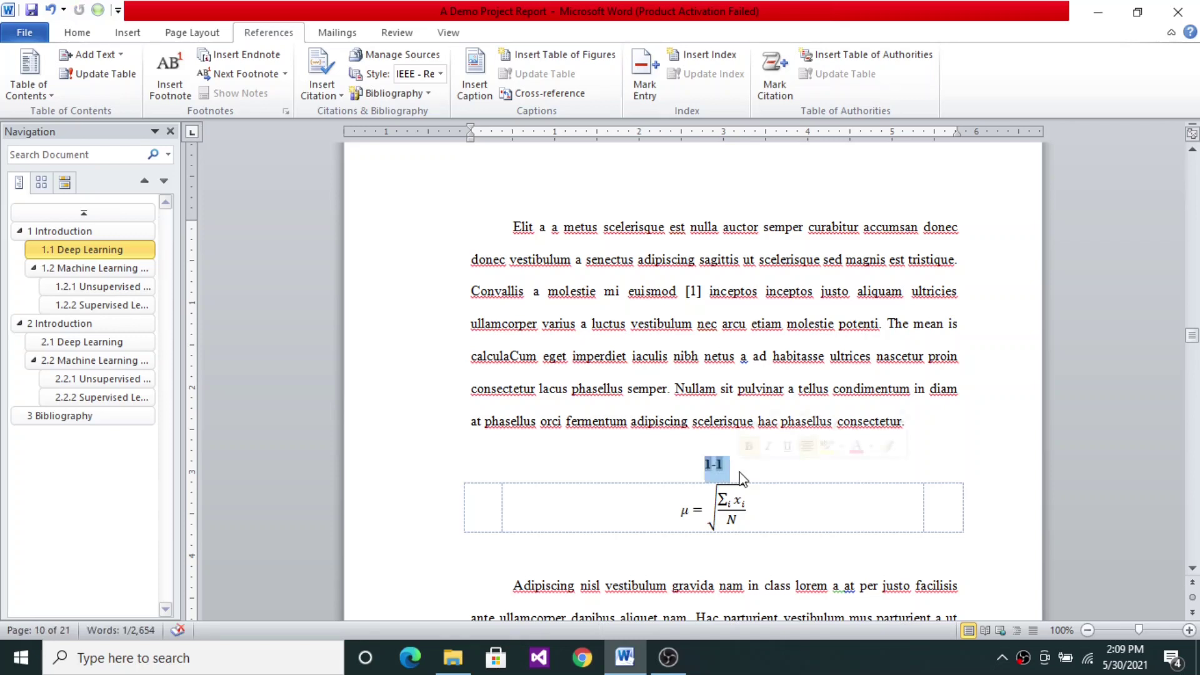
right_click(715, 465)
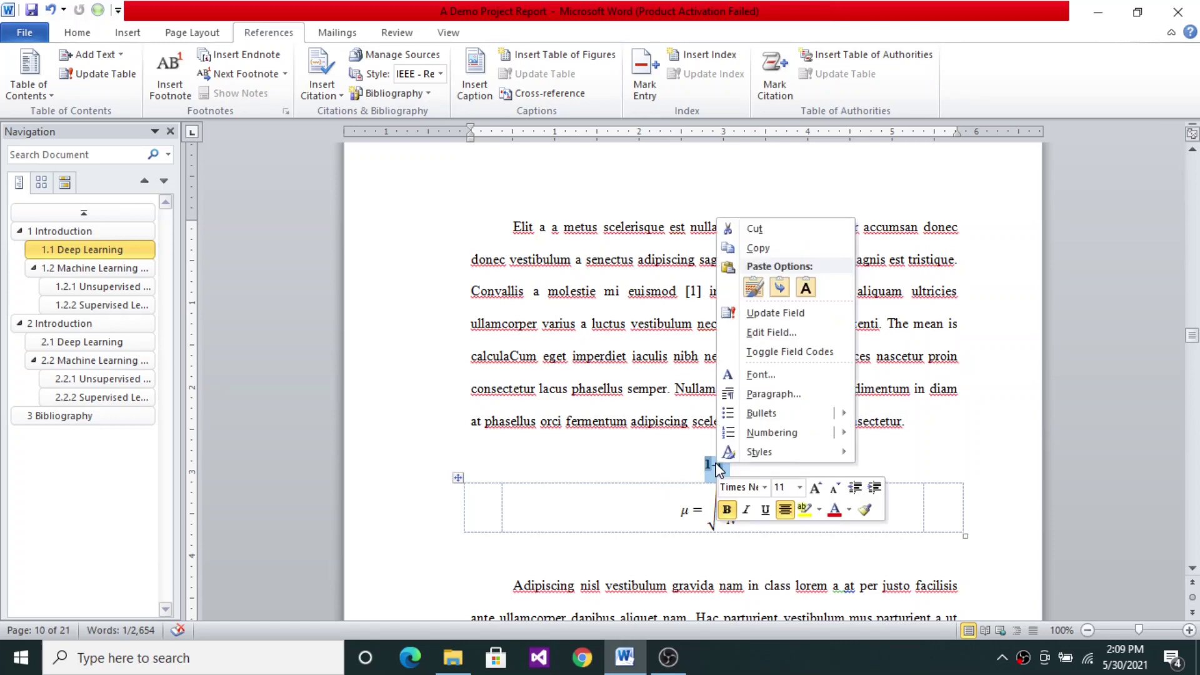
left_click(780, 248)
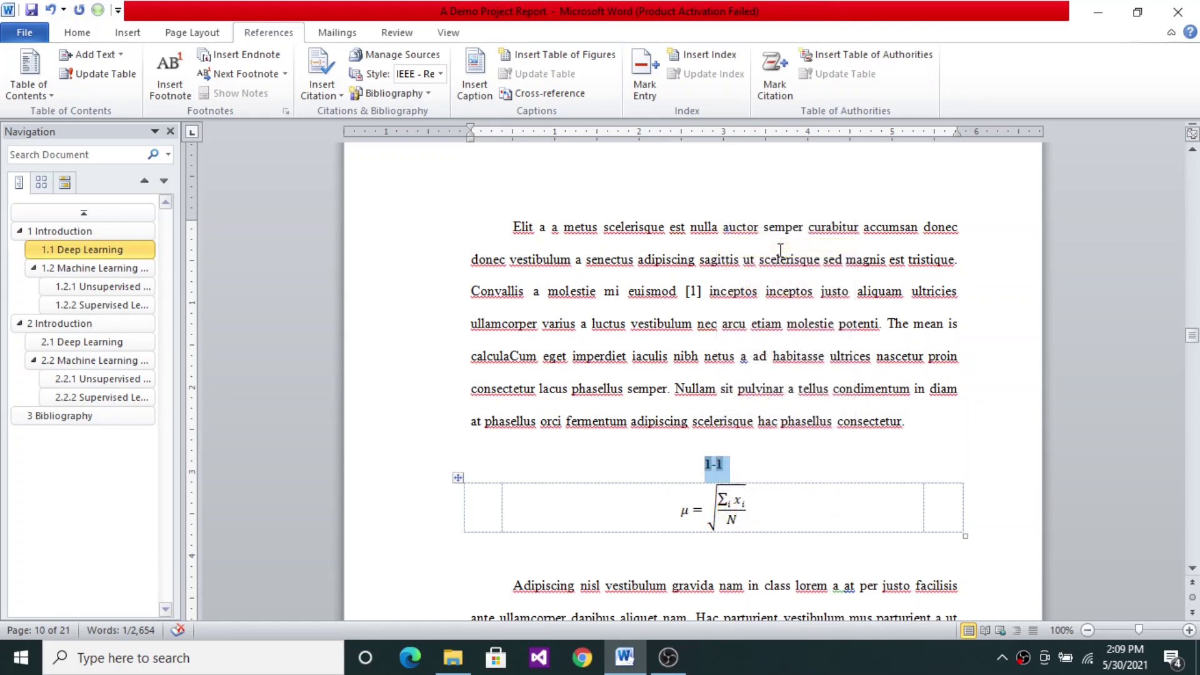
left_click(938, 508)
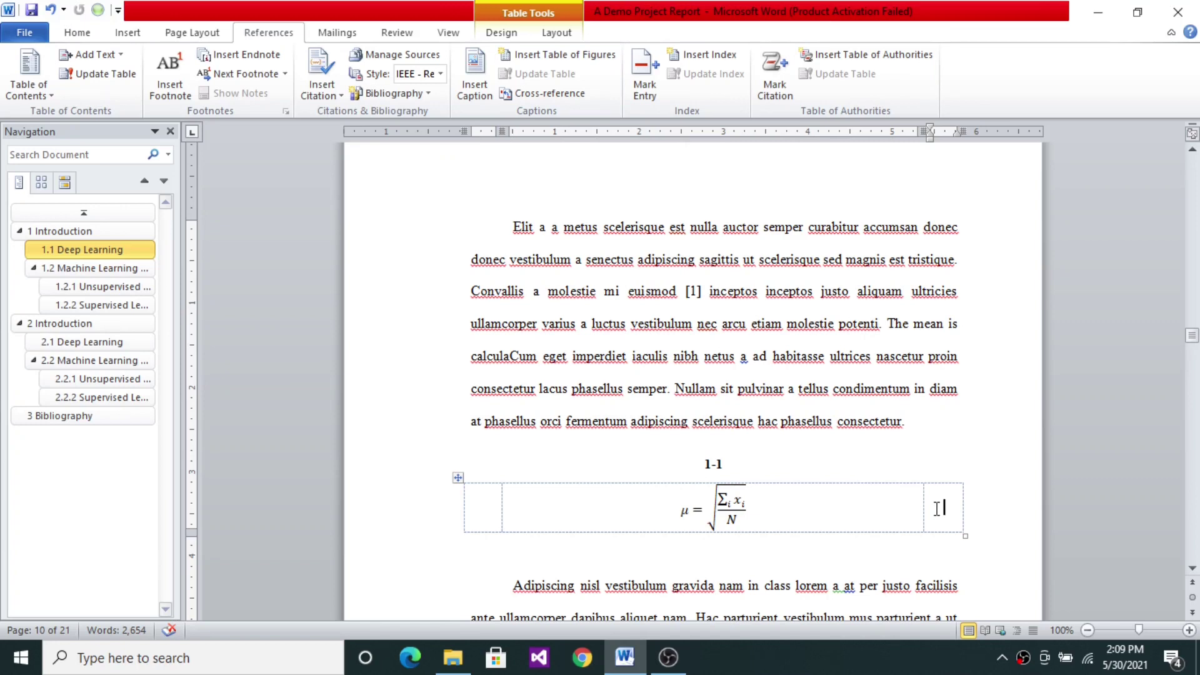
Step: Cut the 1-1 caption from above the table, leaving the caret in the right cell
left_click_drag(704, 463, 723, 467)
right_click(725, 469)
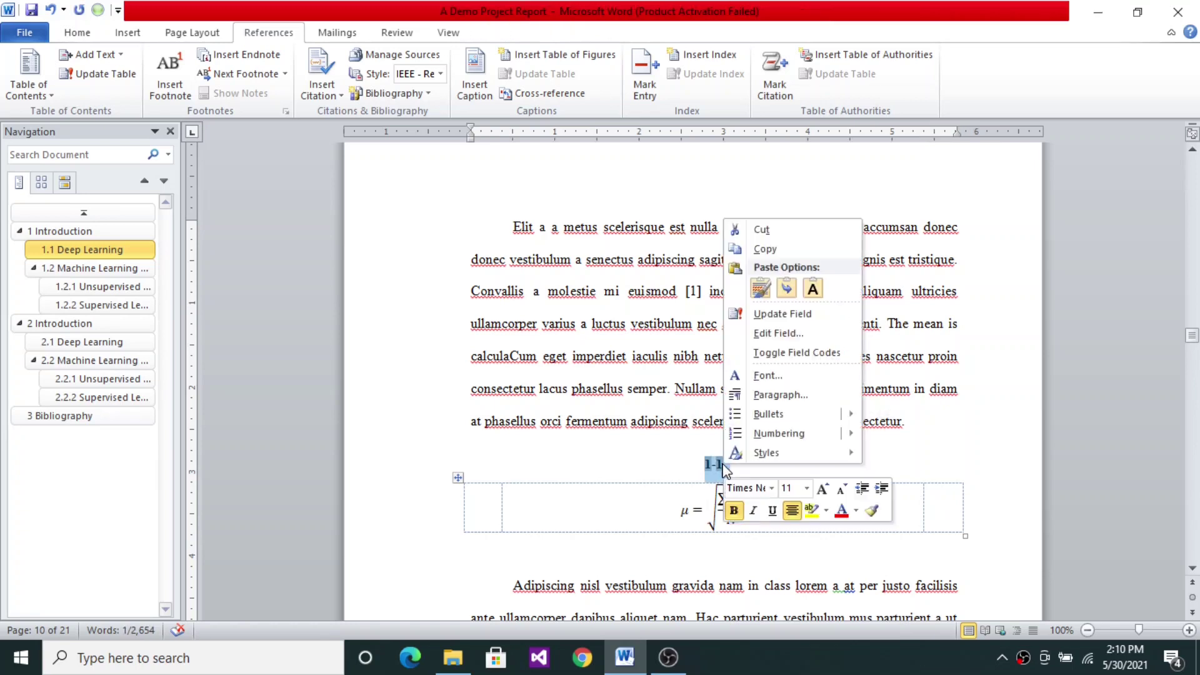
left_click(813, 231)
left_click(942, 510)
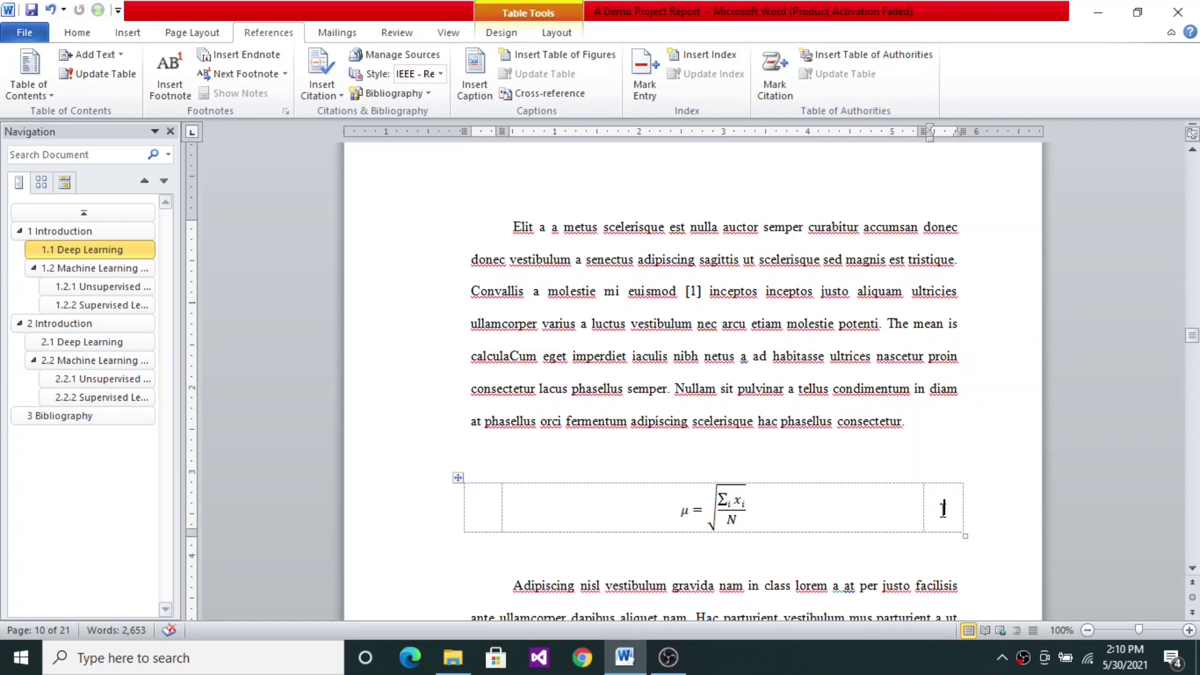
Step: Paste 1-1 into the right cell with Keep Source Formatting and set its cell alignment to Align Center
right_click(943, 510)
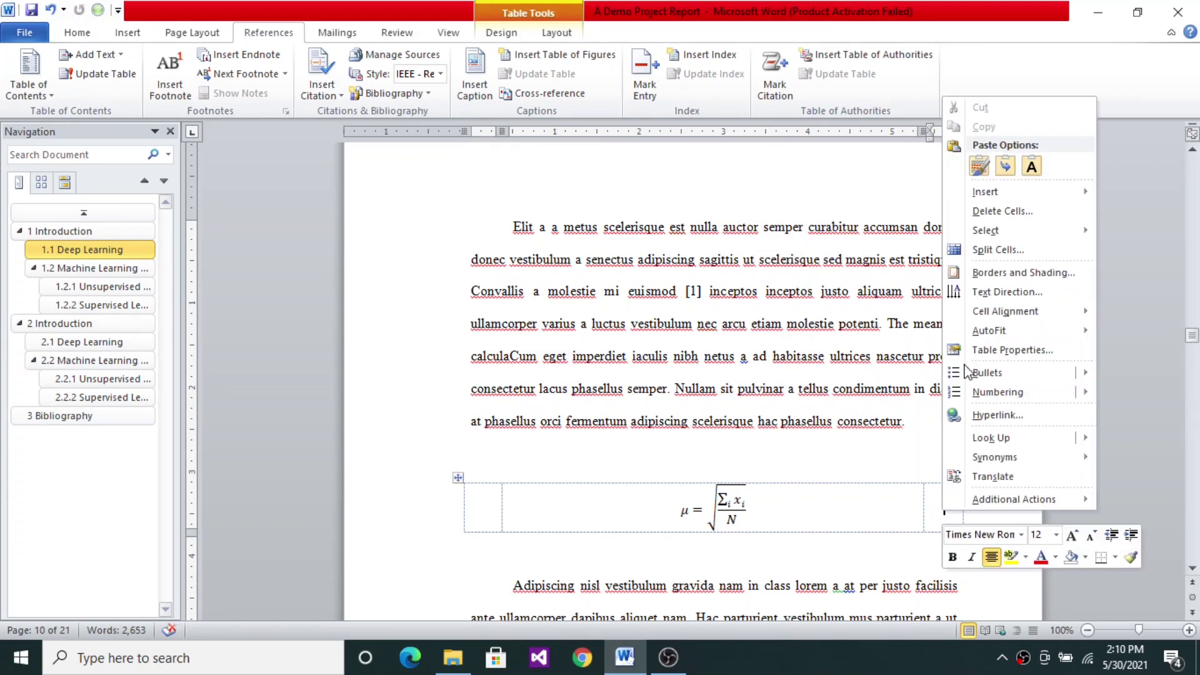
left_click(980, 167)
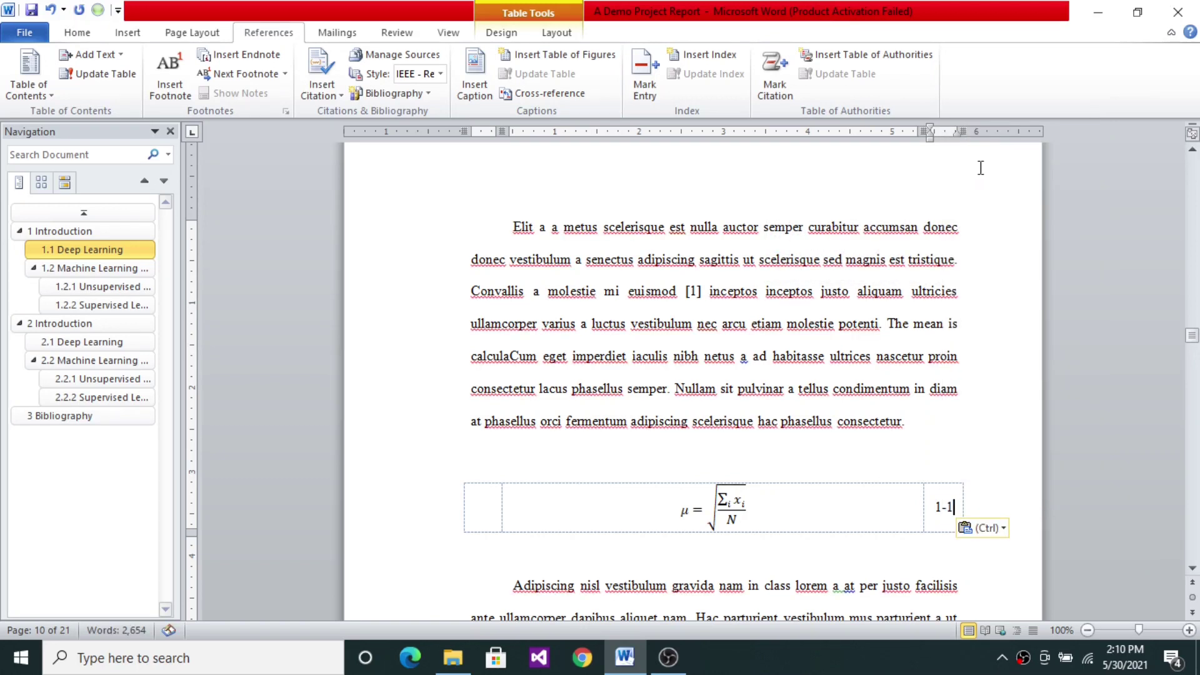
right_click(937, 509)
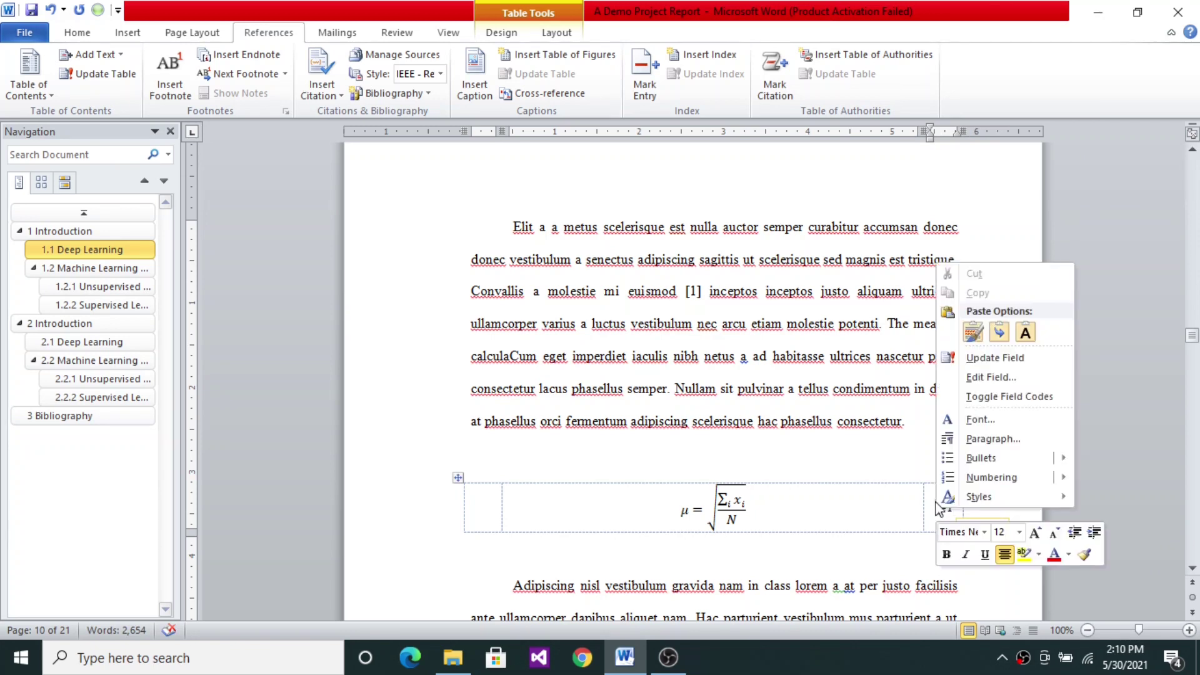
key("Escape")
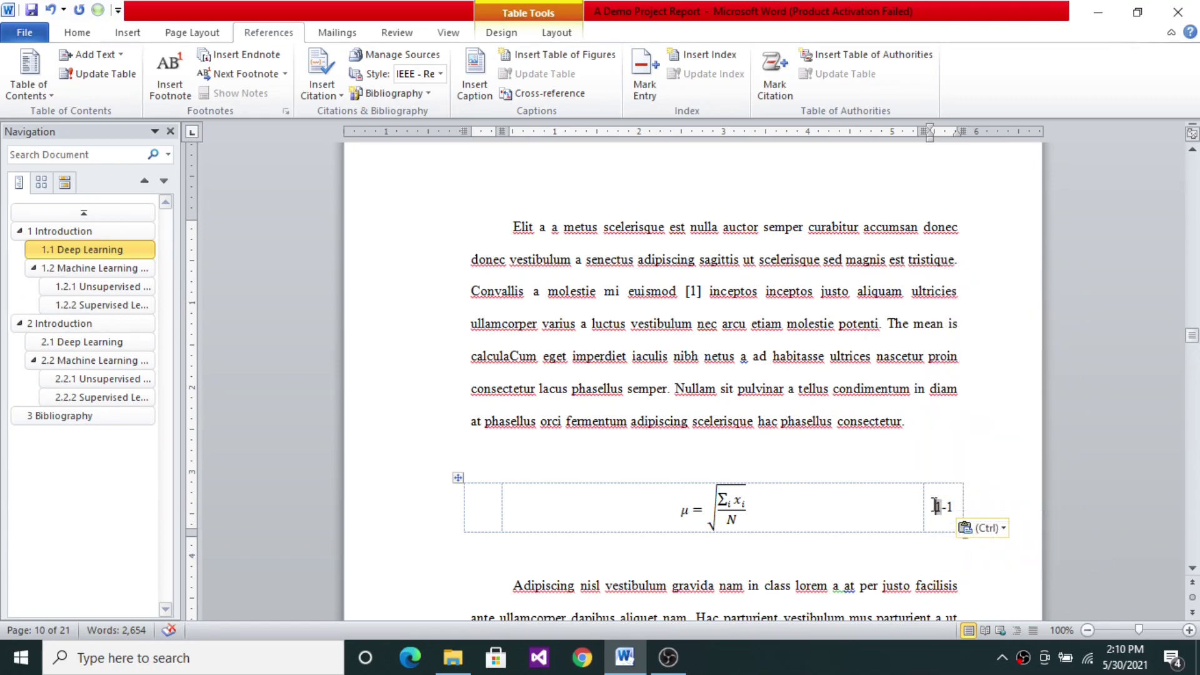
right_click(957, 507)
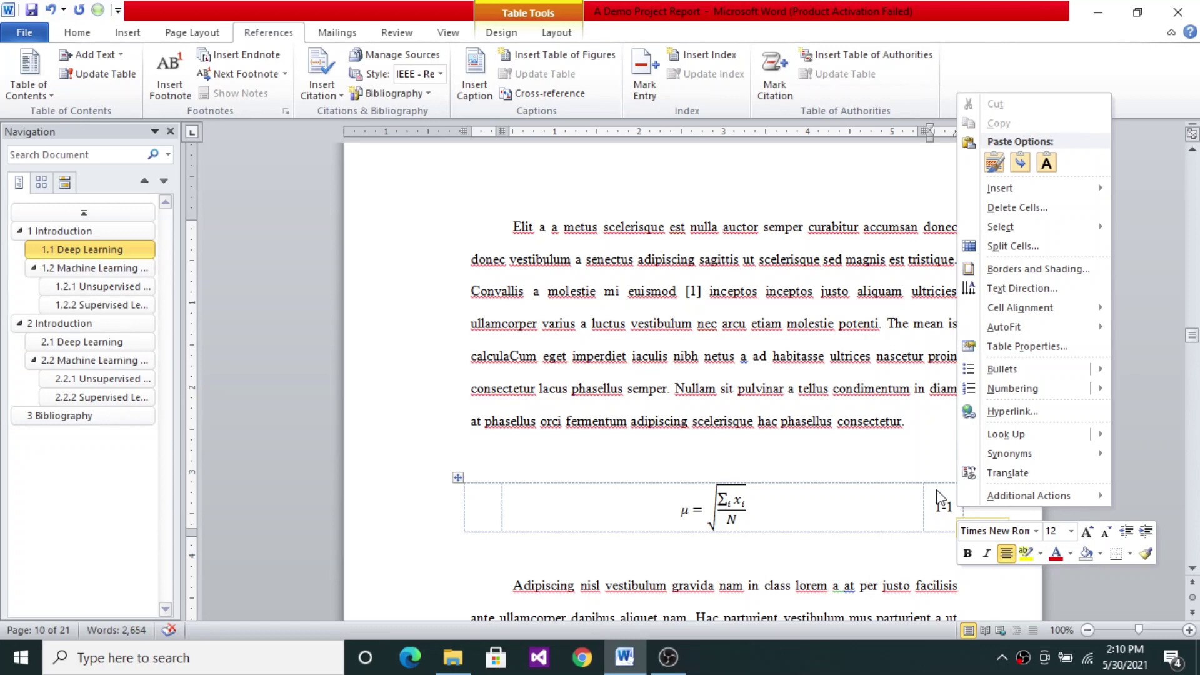
mouse_move(1044, 313)
left_click(1138, 326)
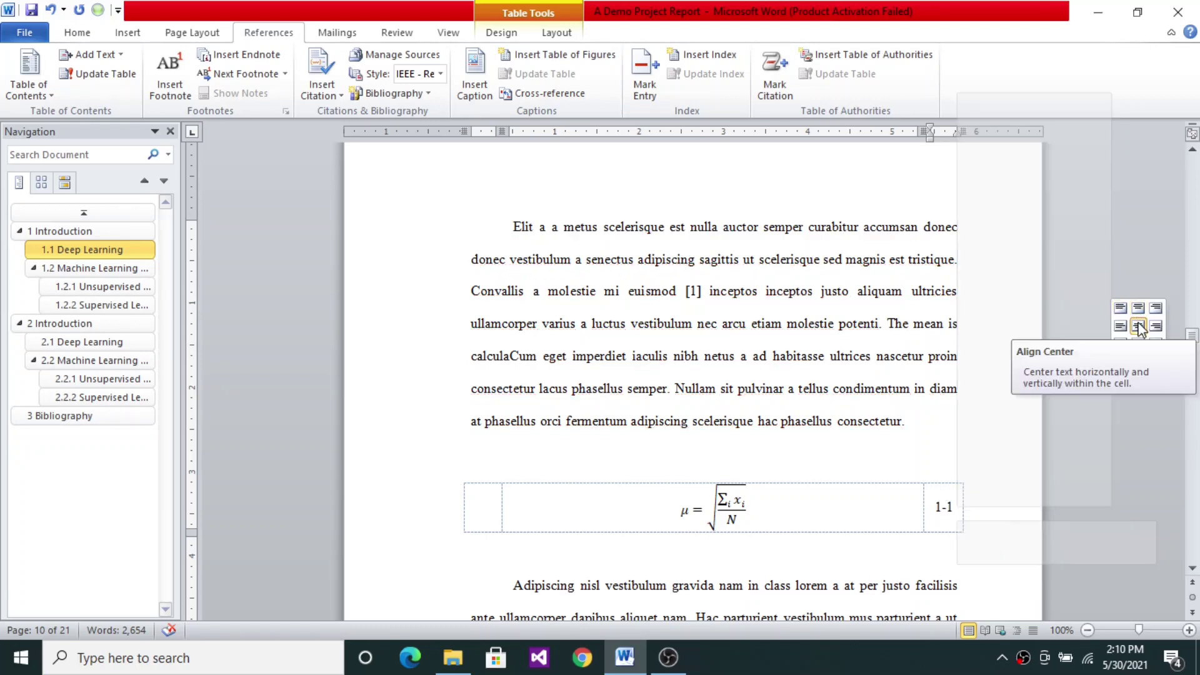
left_click(1139, 326)
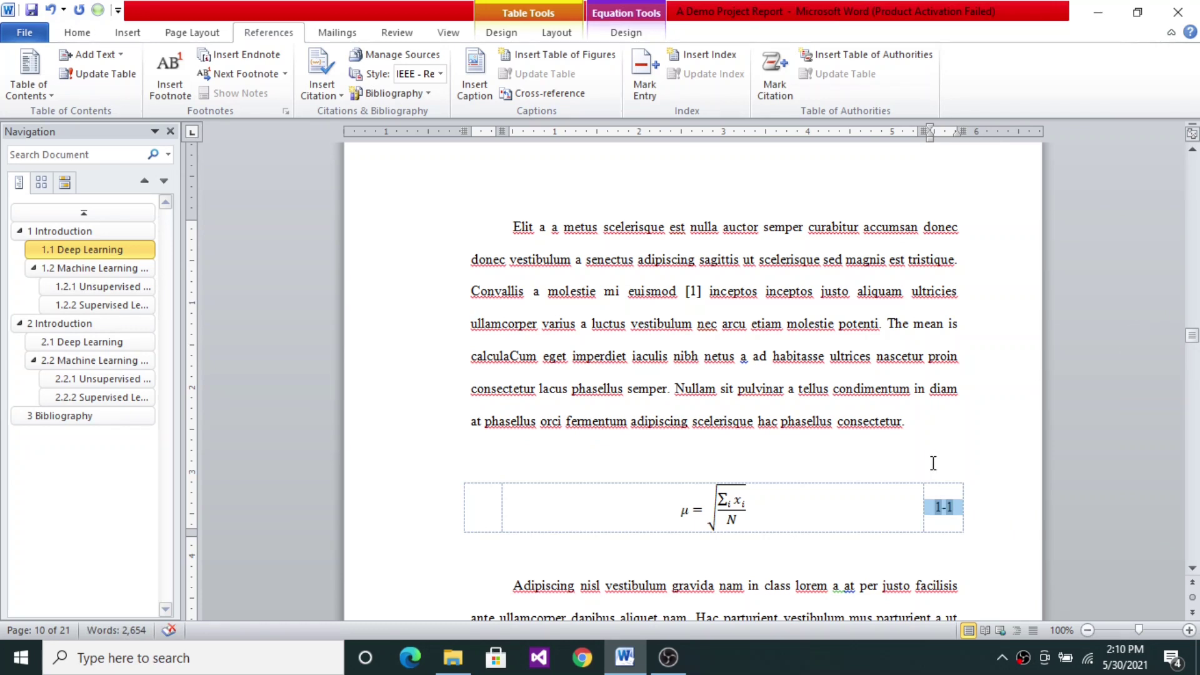
Step: Delete the empty line above the equation table and give the blank line below it No Spacing
left_click(857, 466)
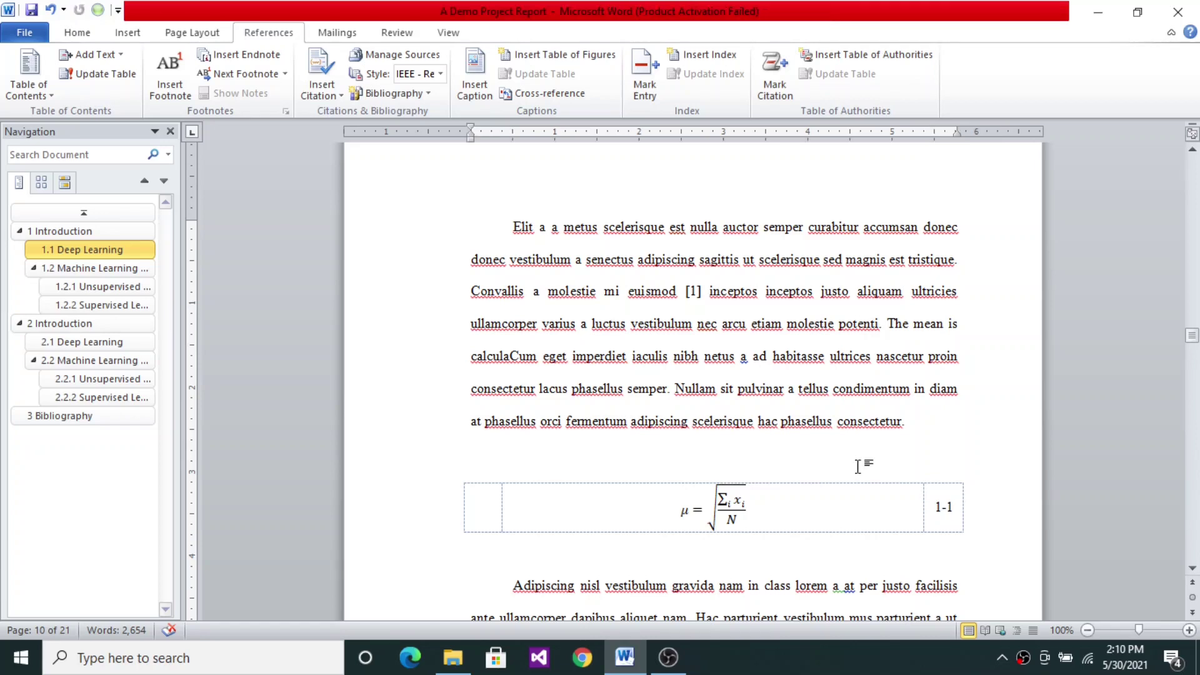
key("Delete")
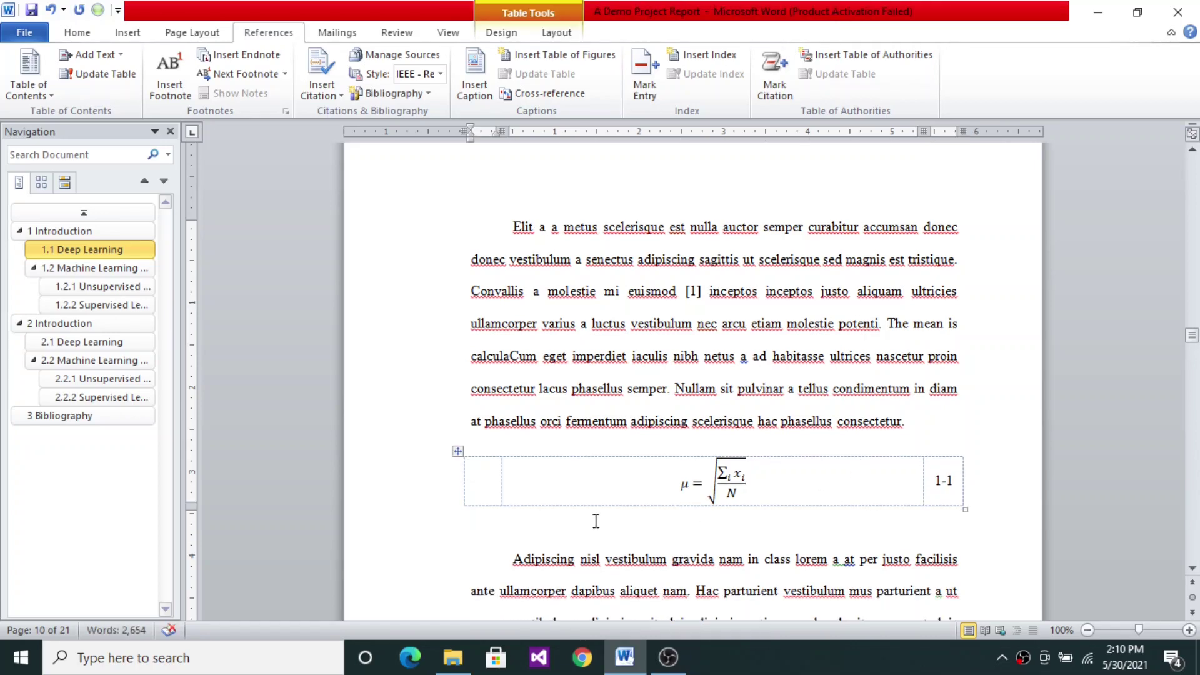
left_click(436, 525)
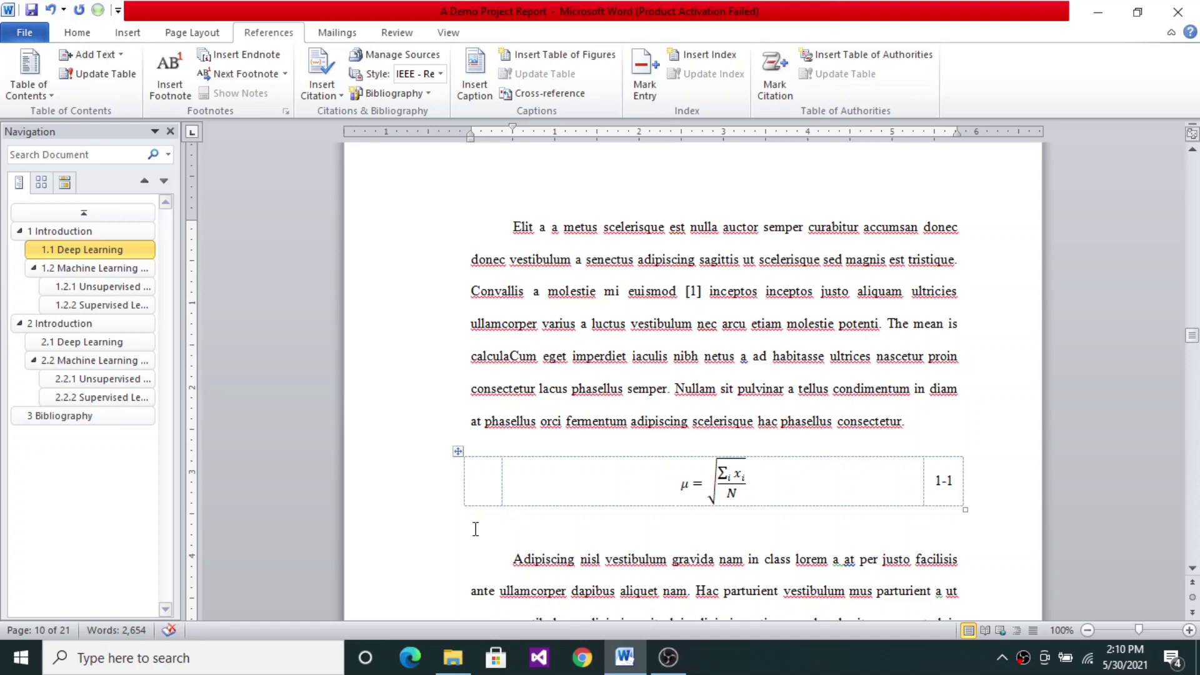
left_click(77, 31)
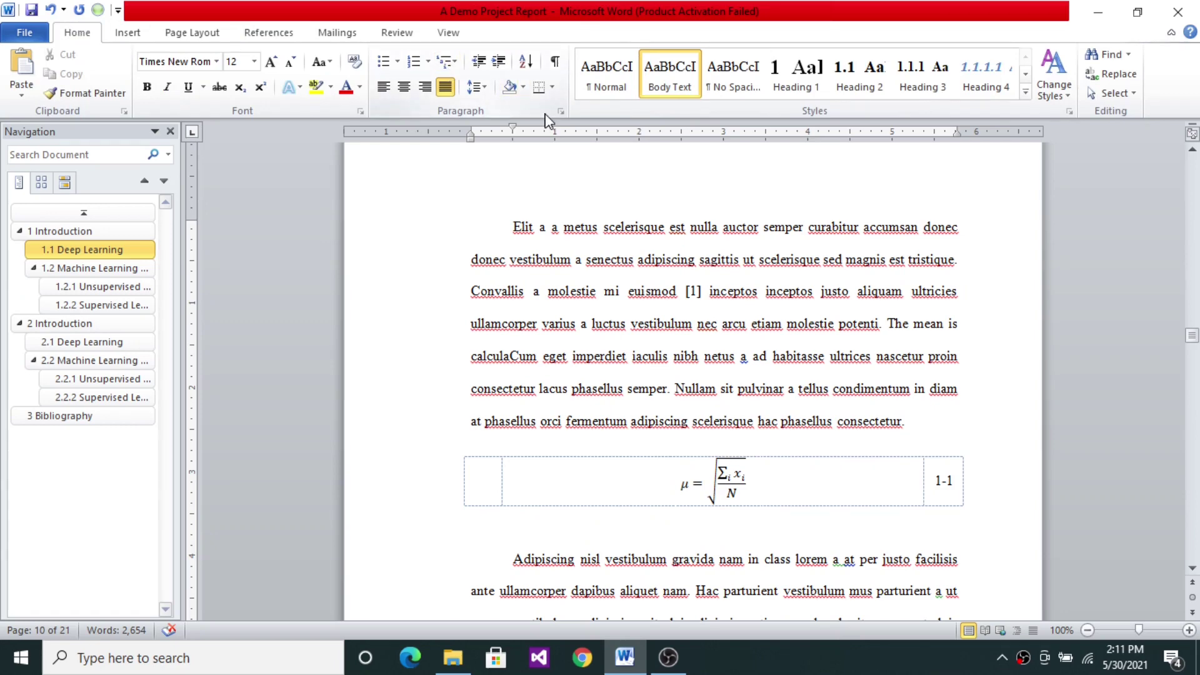
left_click(738, 80)
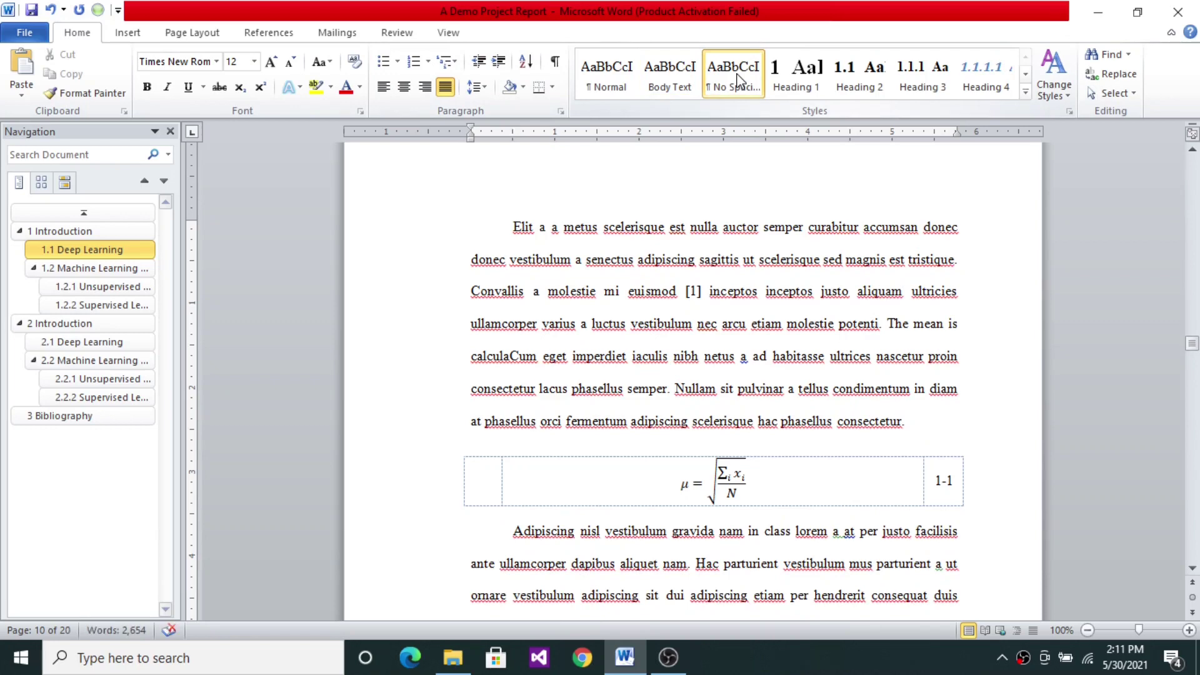
left_click(24, 31)
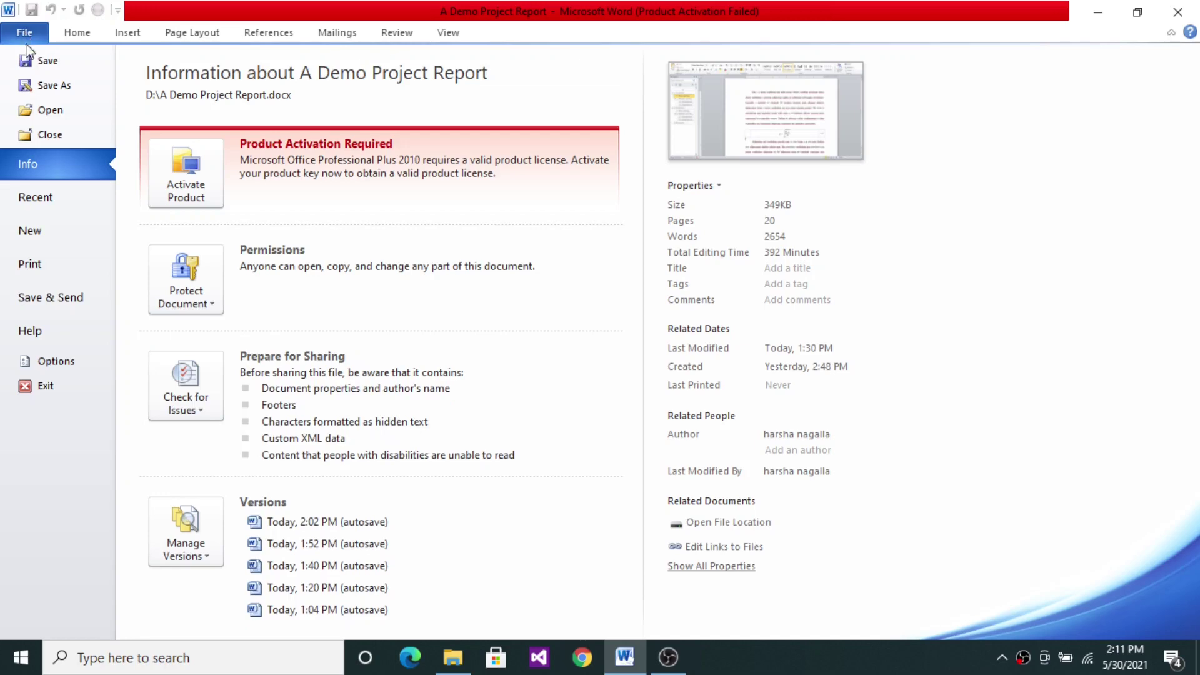
left_click(32, 265)
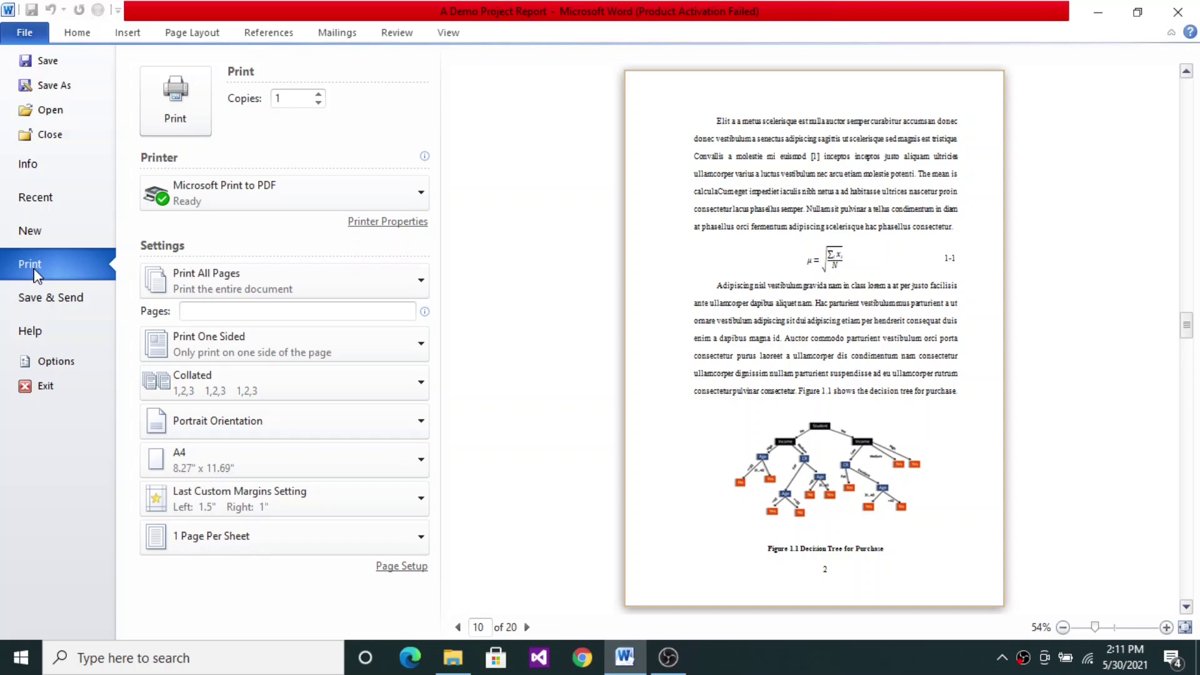
left_click(92, 36)
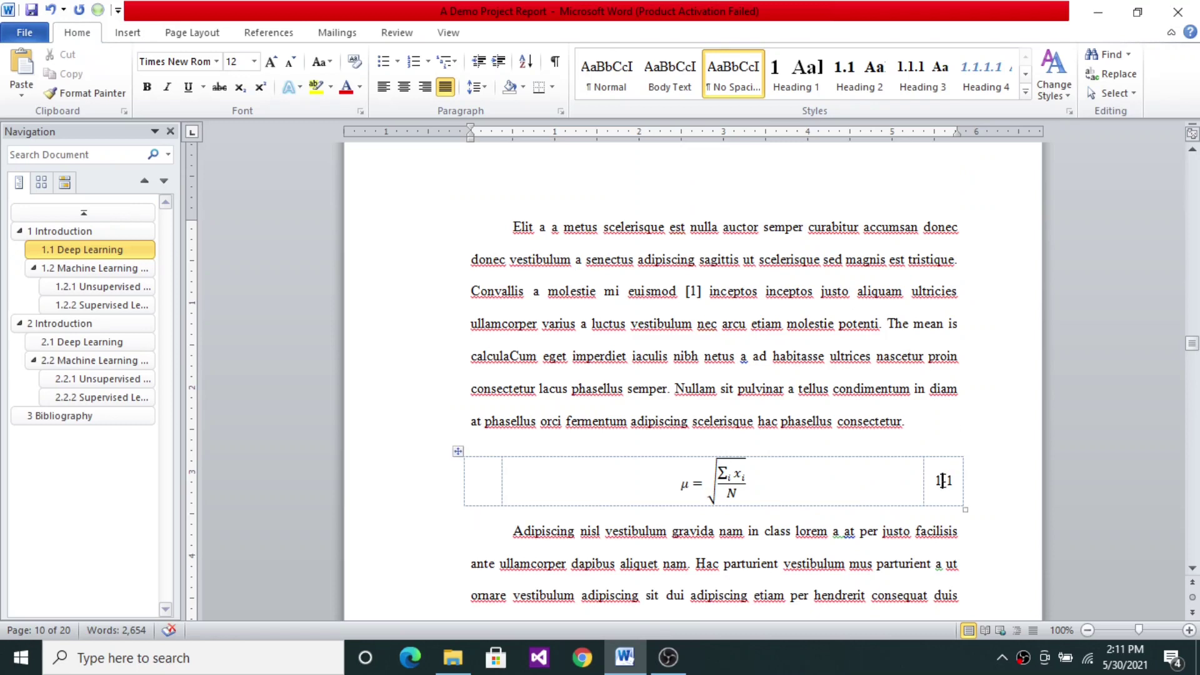
Step: Right-align the 1-1 number and add a No Spacing blank line below the 2-1 equation table
left_click(942, 481)
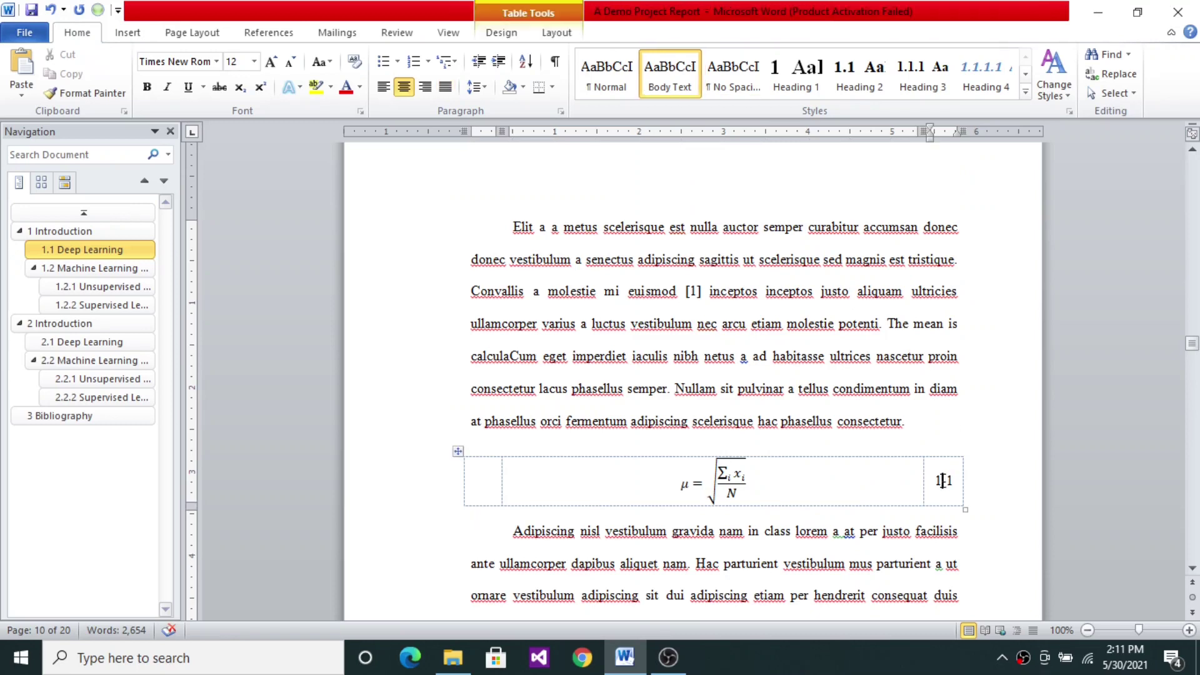
left_click(425, 86)
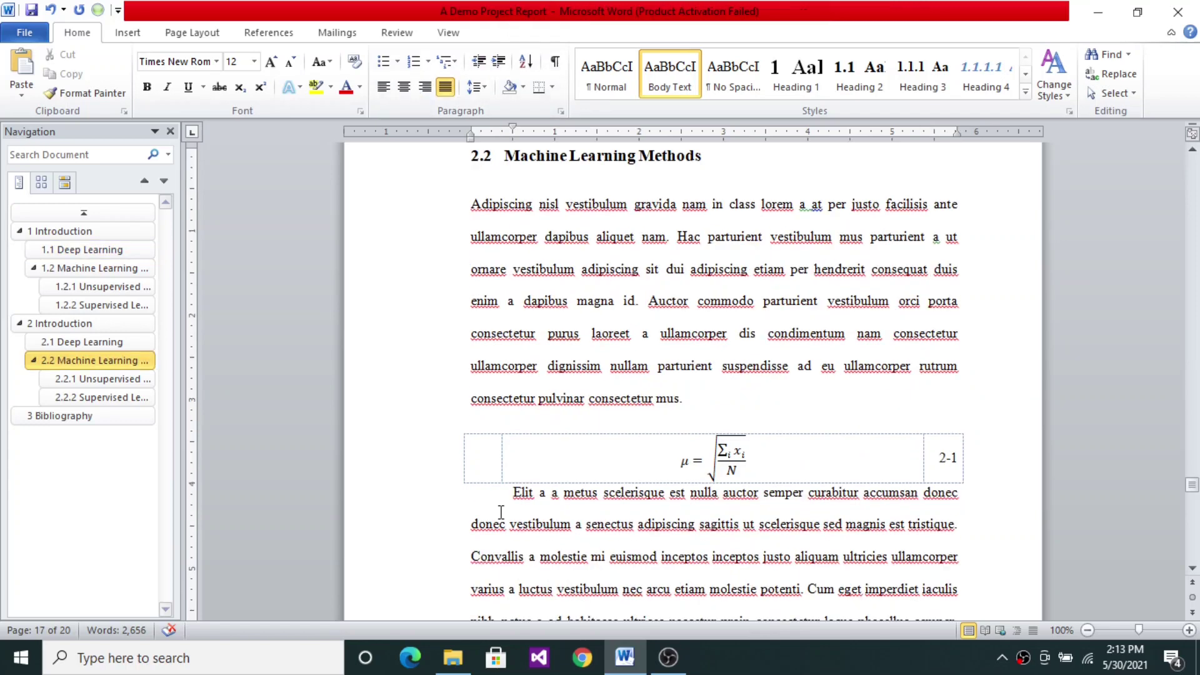
key("Return")
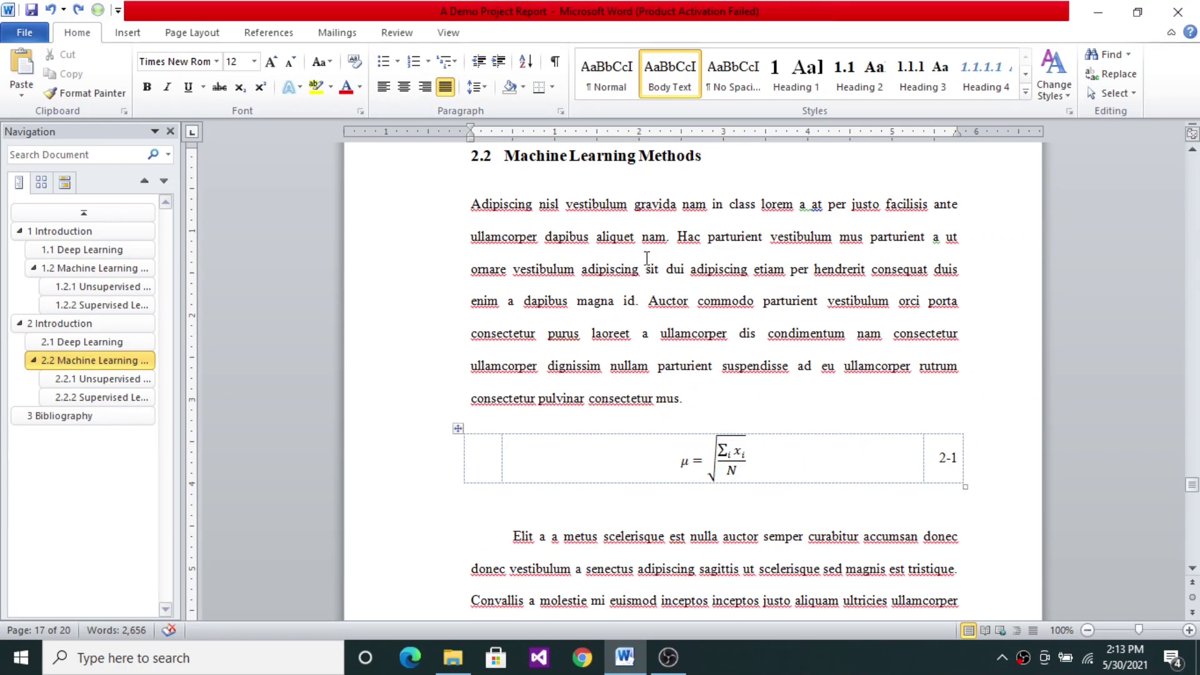
left_click(737, 86)
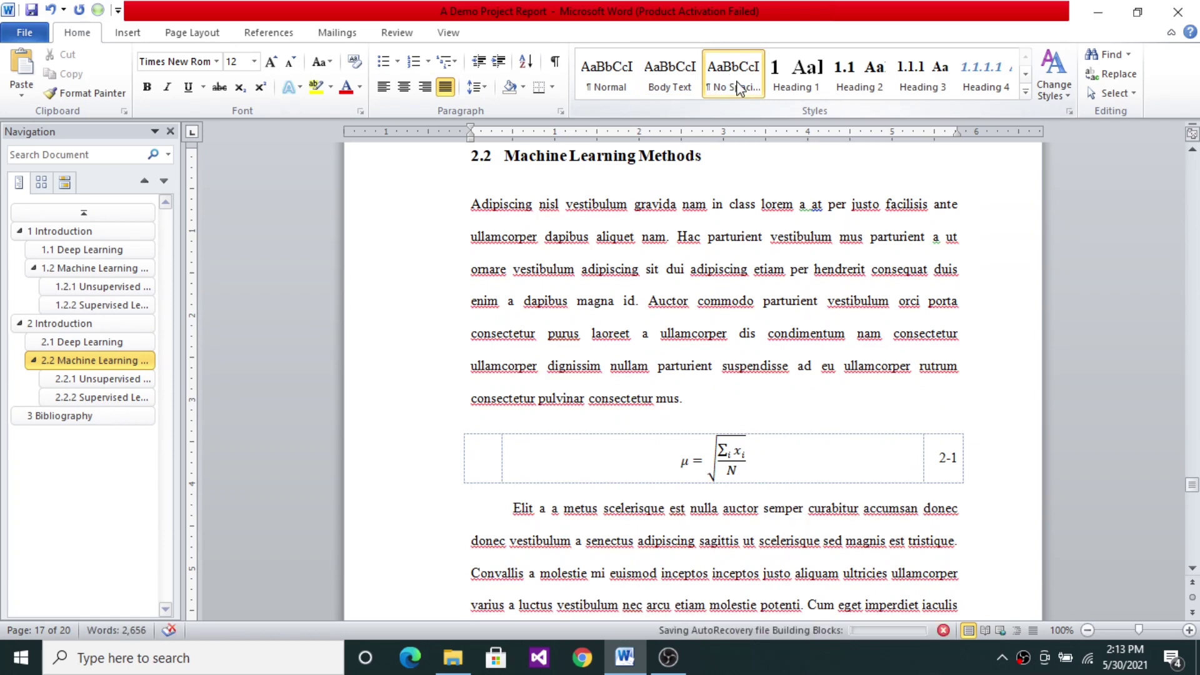
left_click(704, 460)
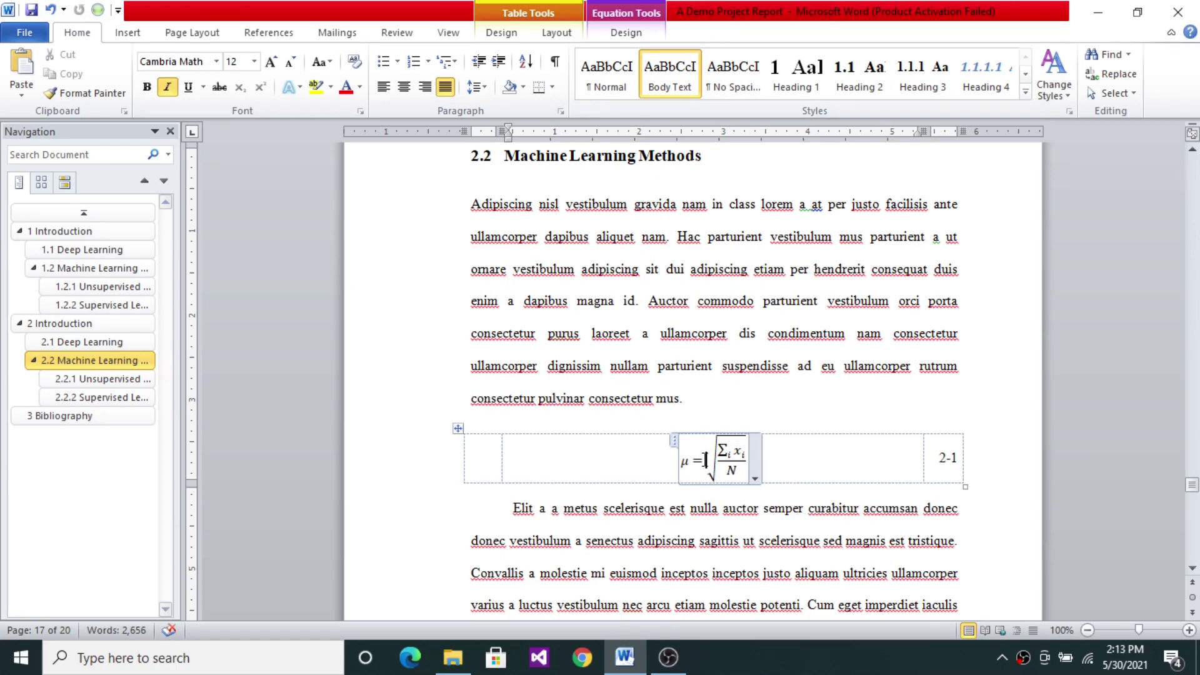
Step: Clear the copied formula out of the 2-1 equation's middle cell
double_click(746, 455)
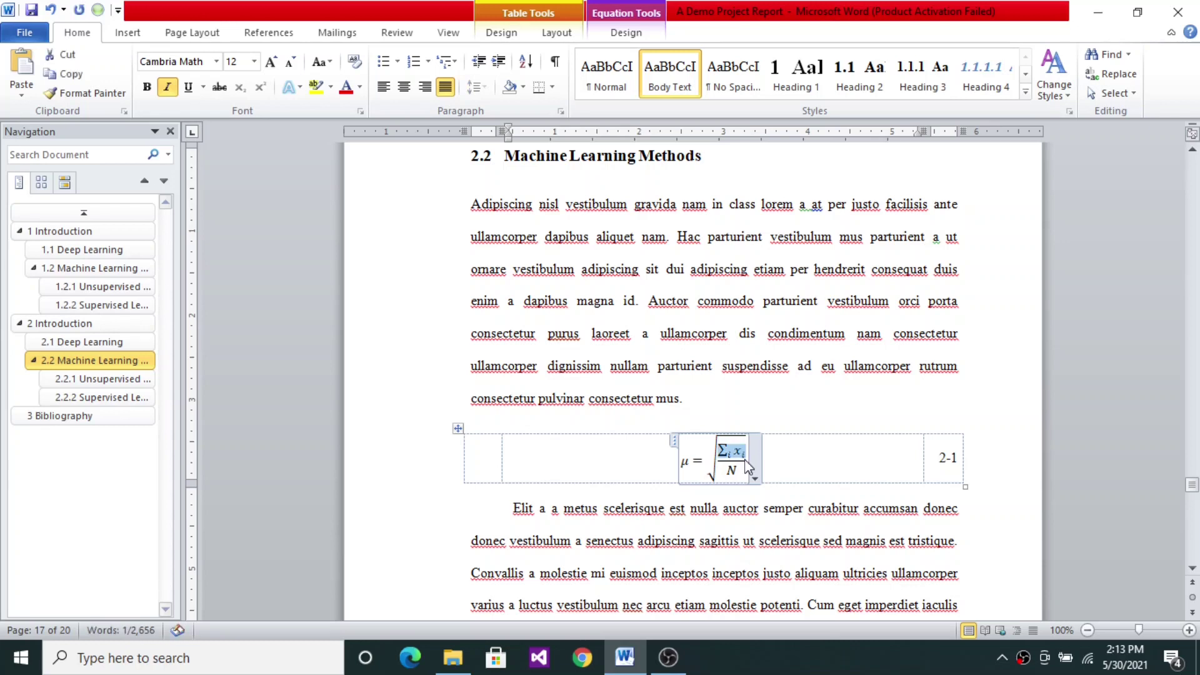
key("BackSpace")
key("BackSpace")
key("BackSpace")
key("BackSpace")
key("BackSpace")
key("BackSpace")
key("BackSpace")
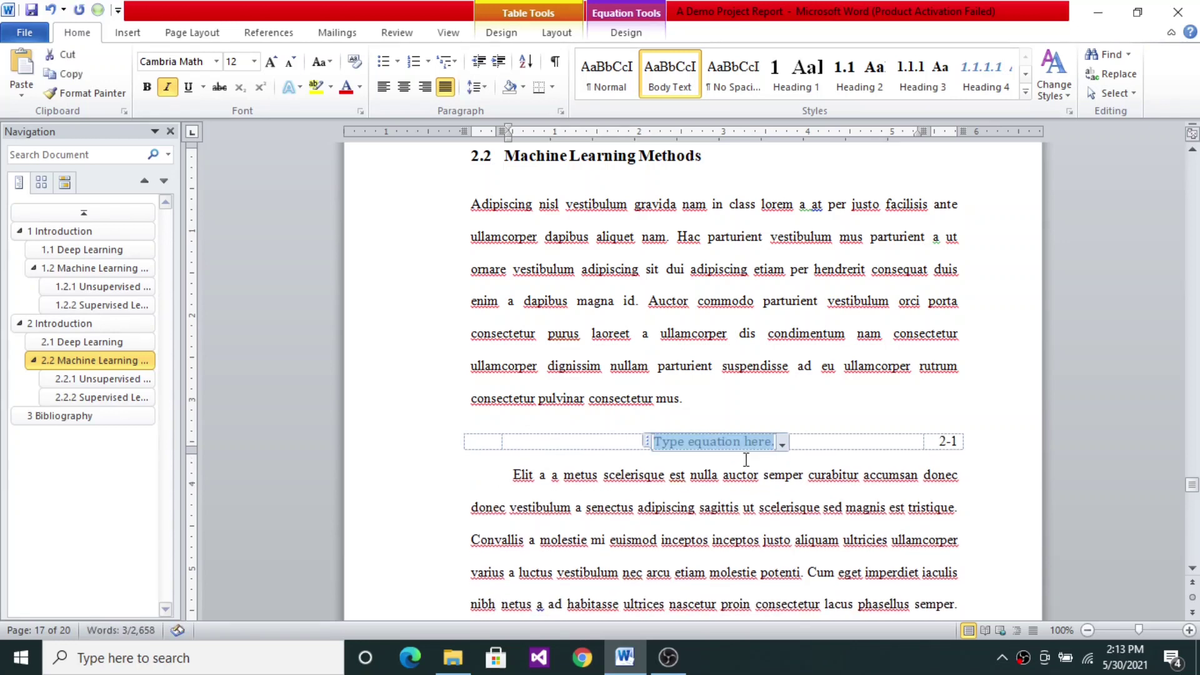
type("x")
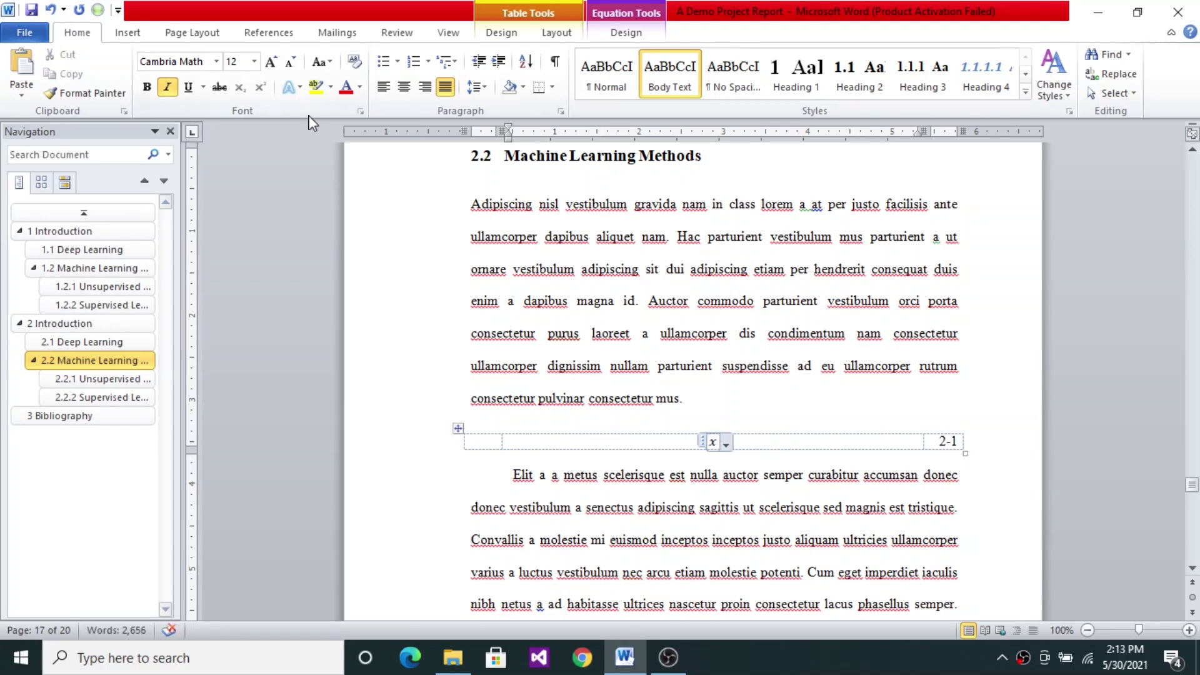
left_click(128, 33)
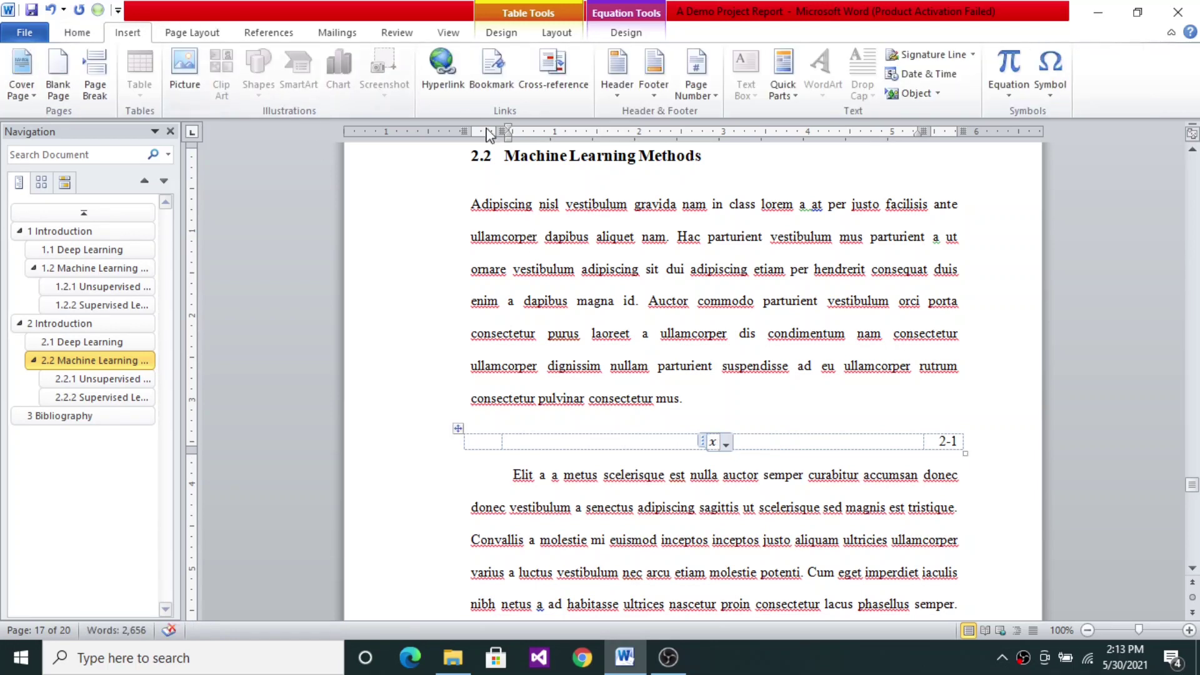
key("ctrl+z")
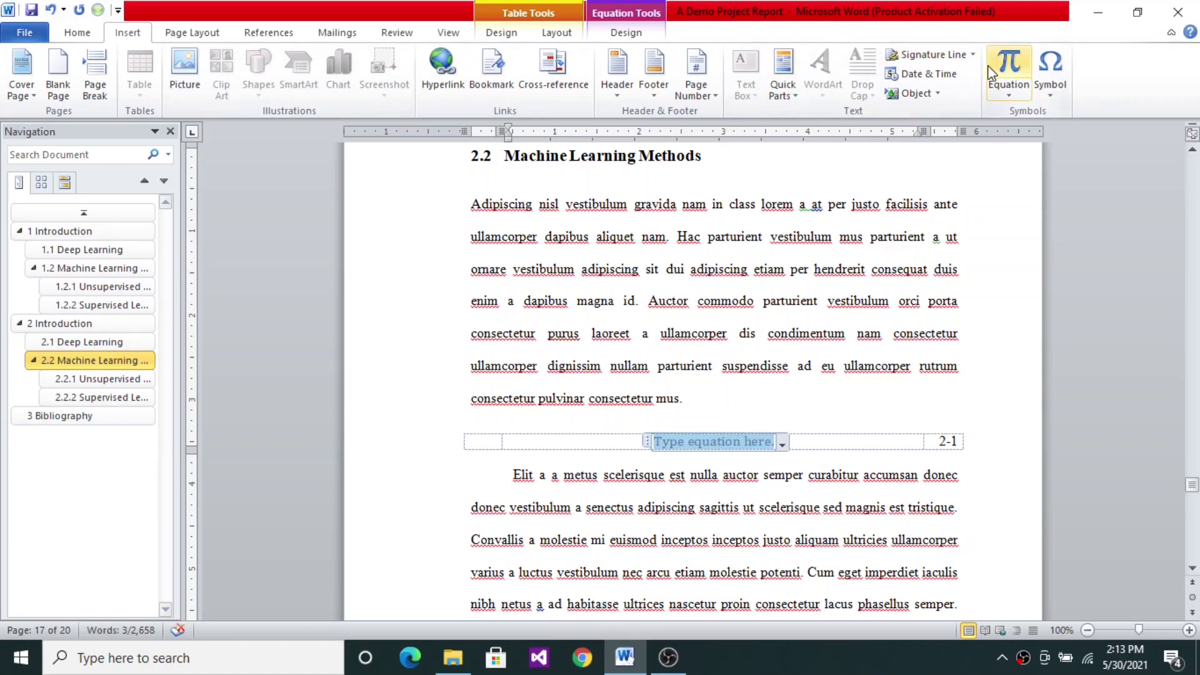
Step: Enter x² + using a superscript template from Equation Tools Design
left_click(644, 22)
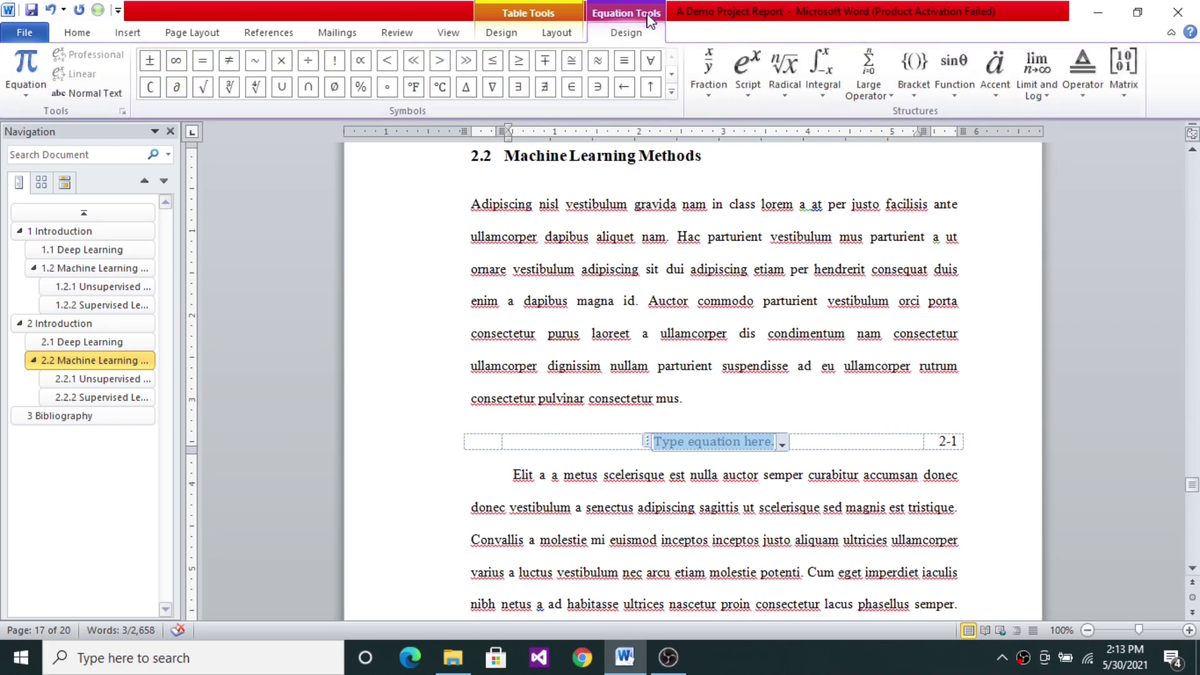
left_click(762, 103)
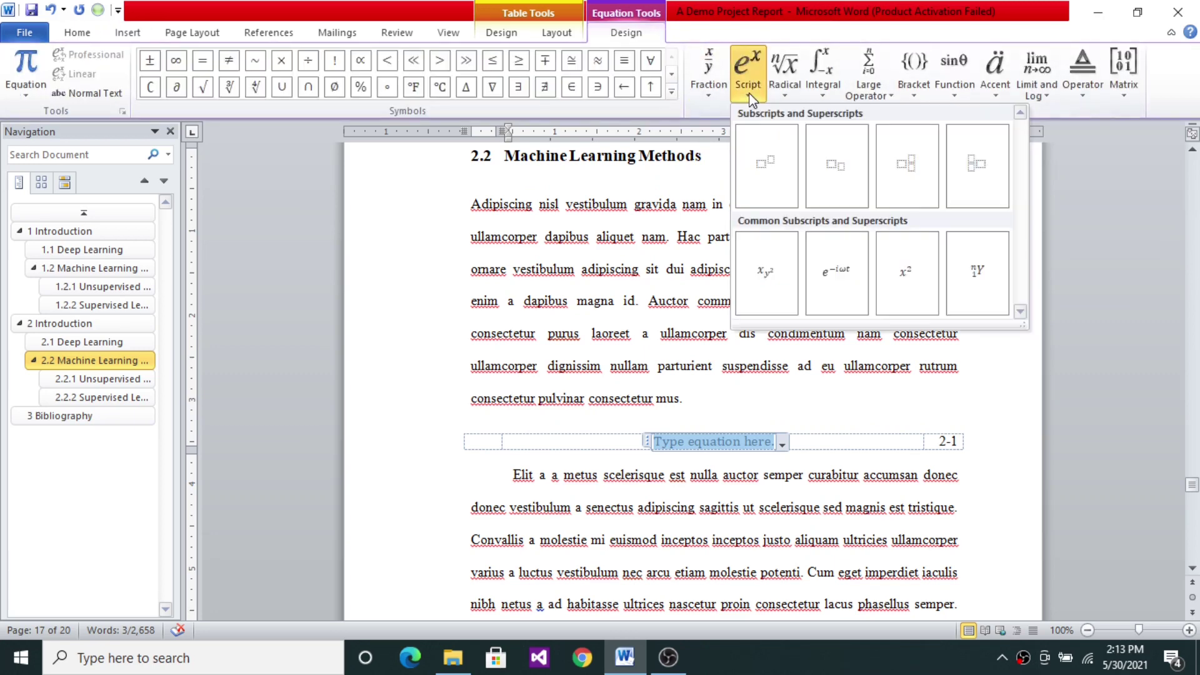
left_click(770, 183)
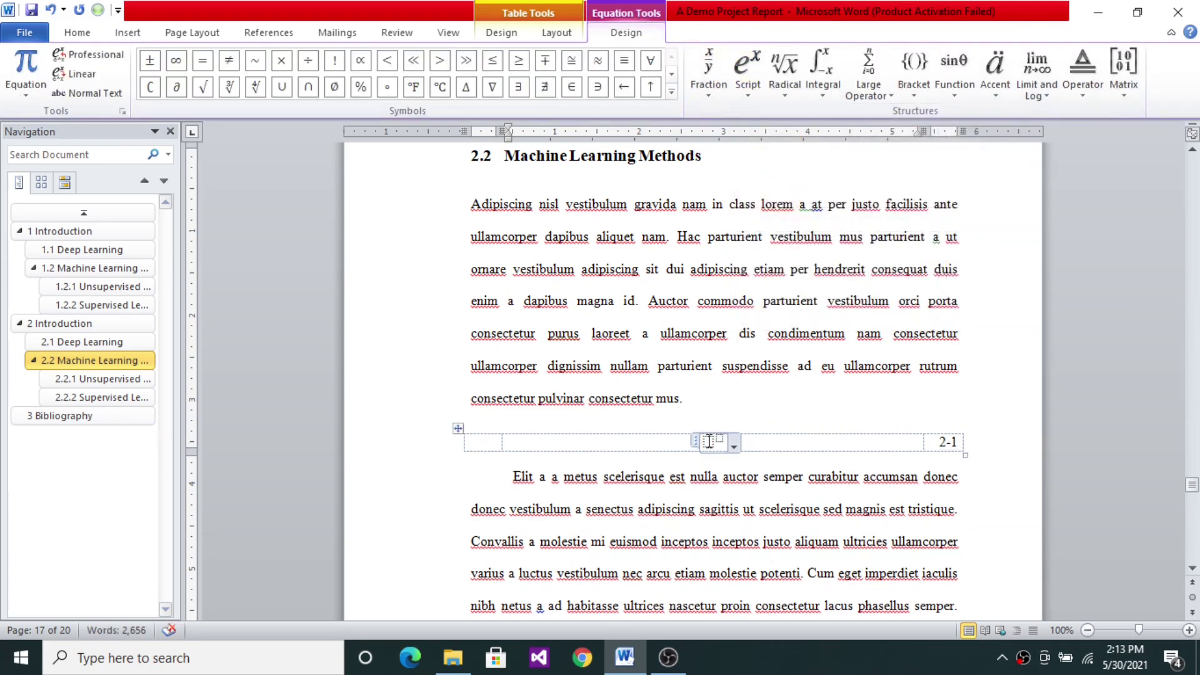
left_click(710, 442)
type("x")
left_click(720, 438)
type("2")
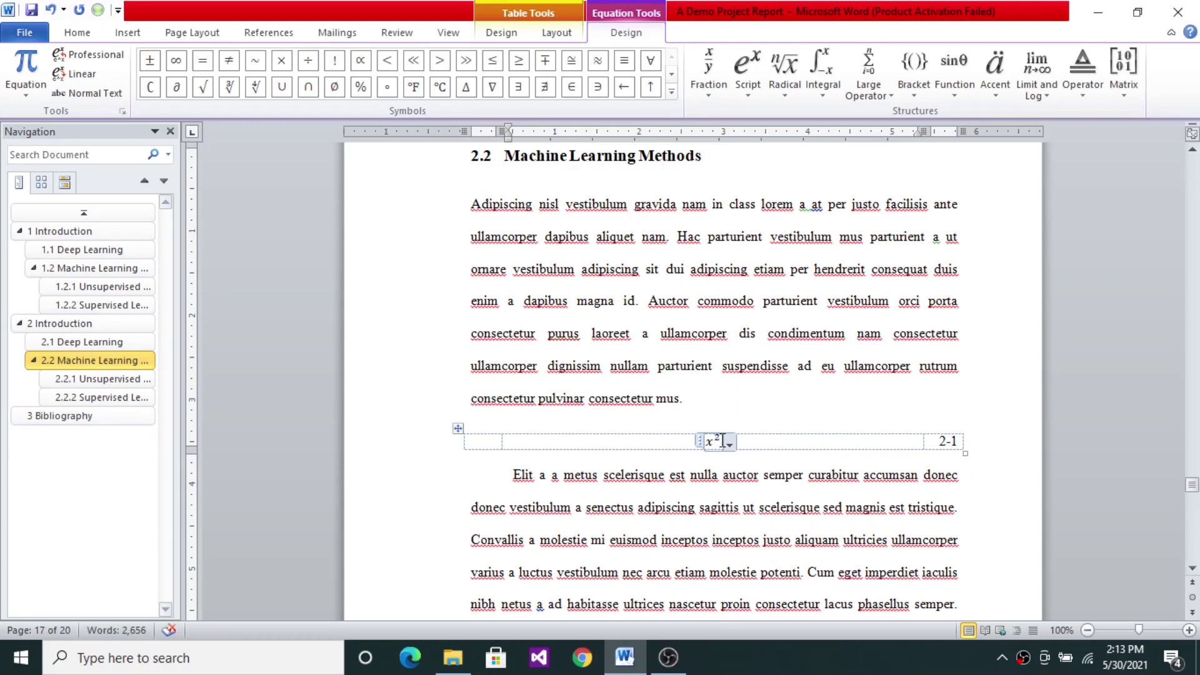
key("Right")
type("+")
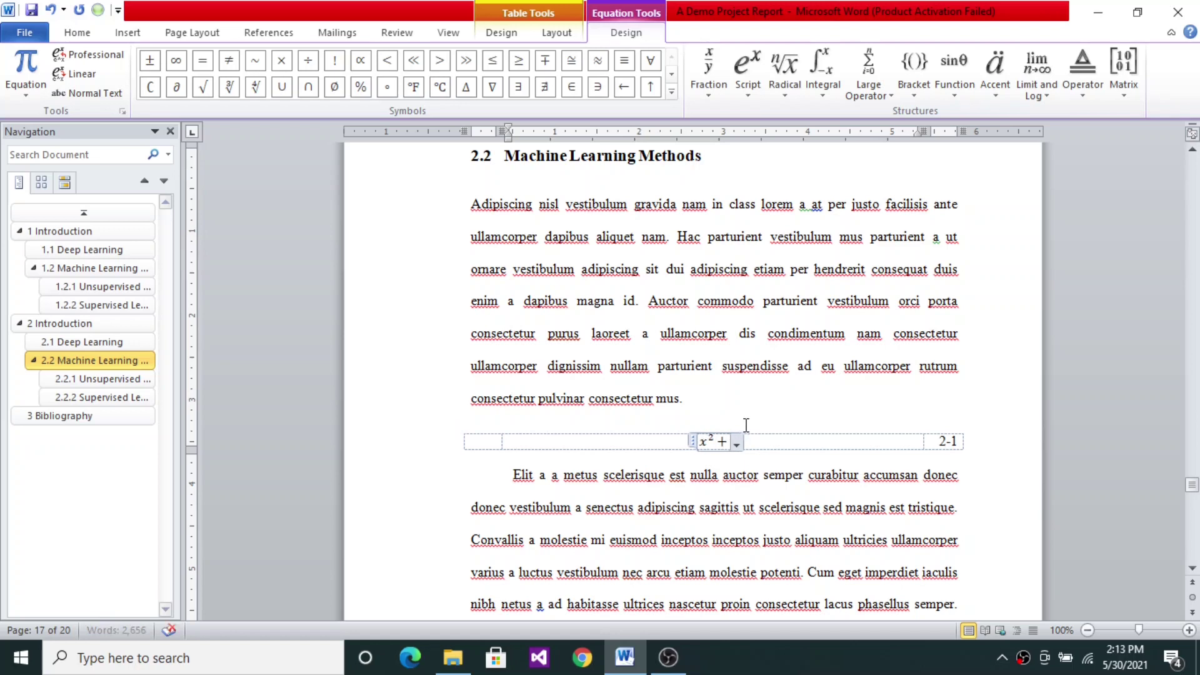
Step: Complete the equation with y² = r² using a second superscript template and ^2
left_click(747, 75)
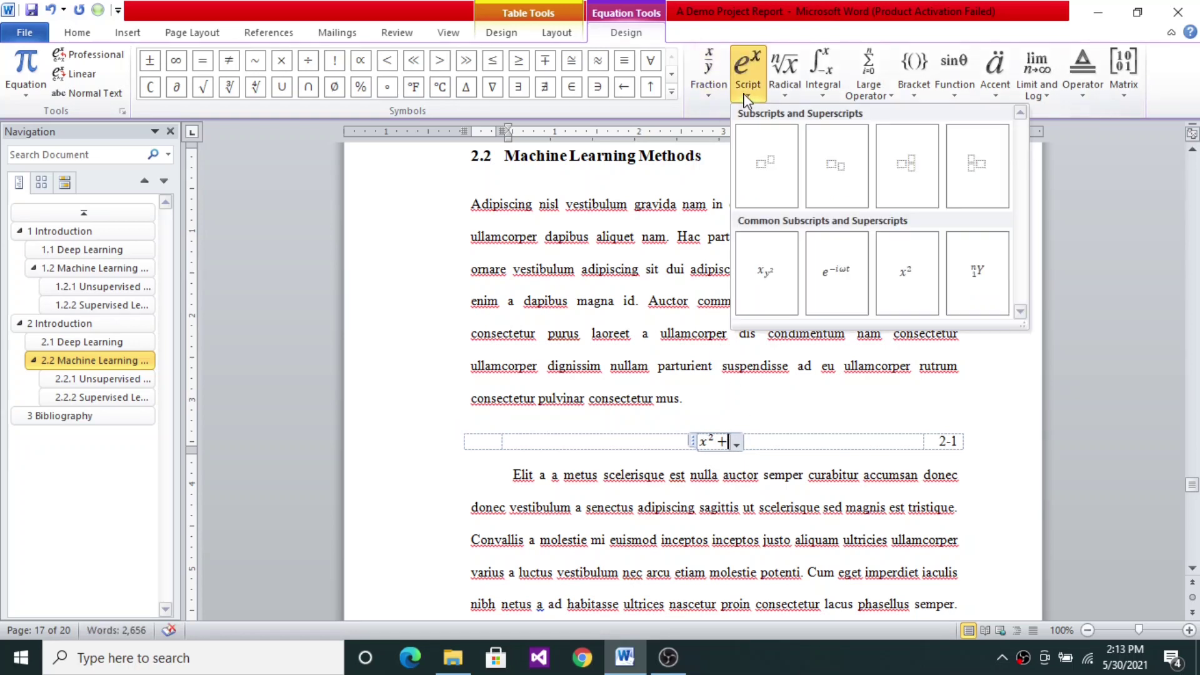
left_click(759, 167)
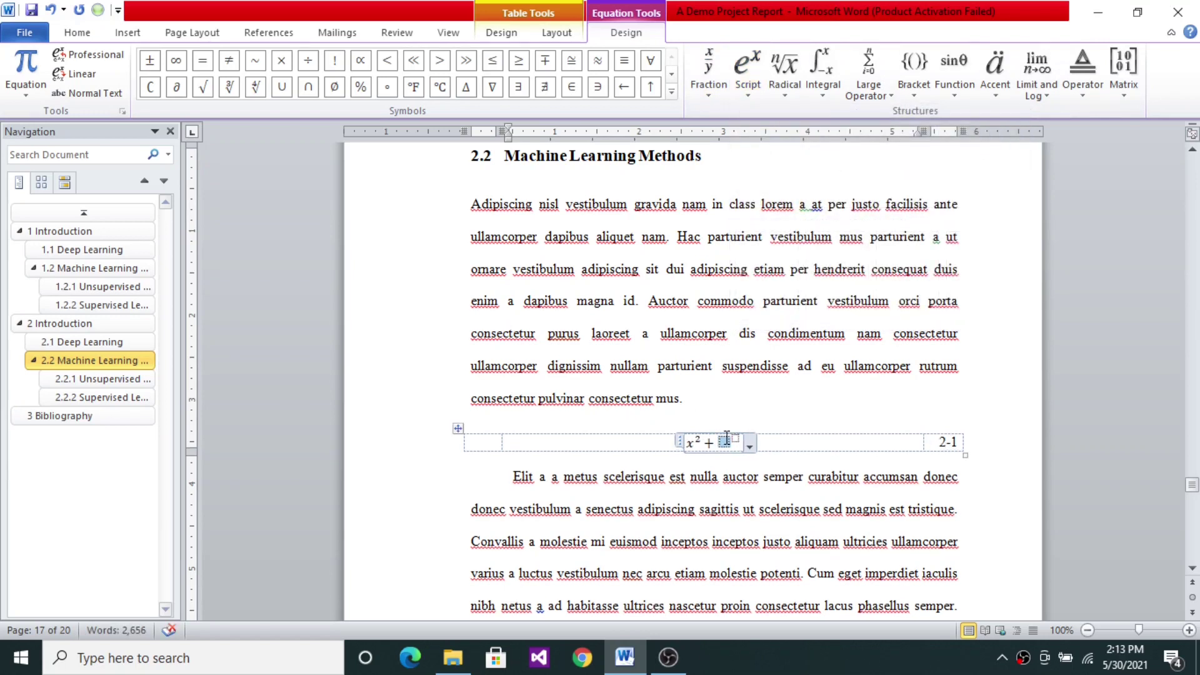
type("y")
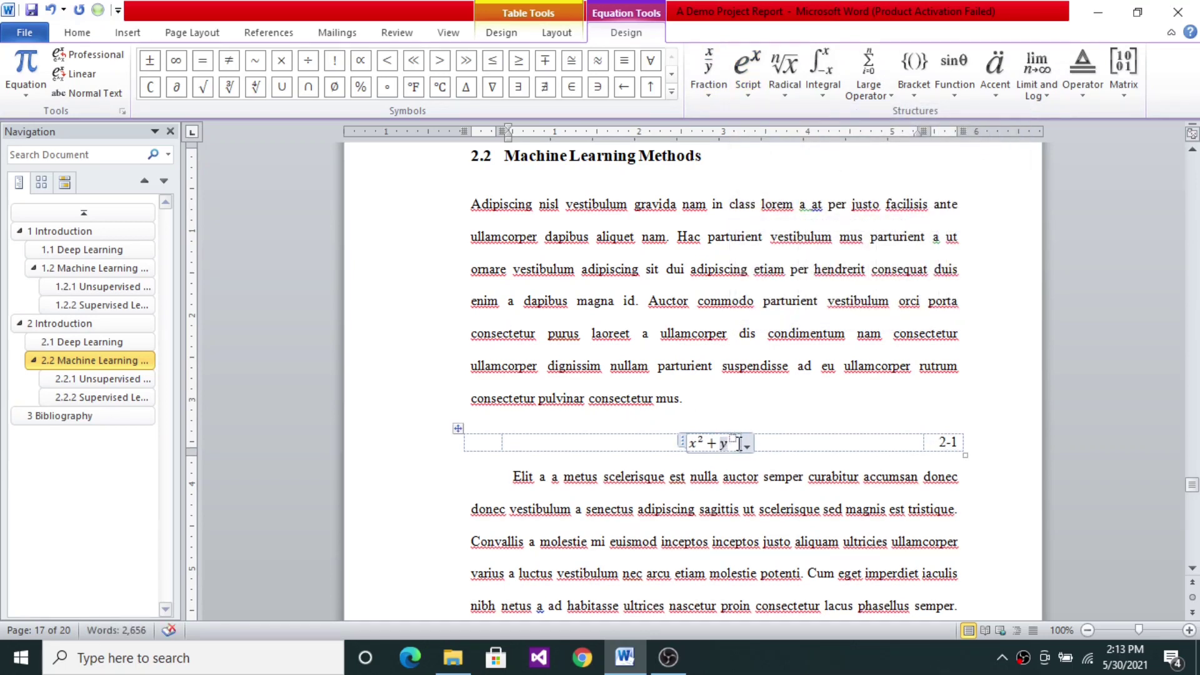
type("2")
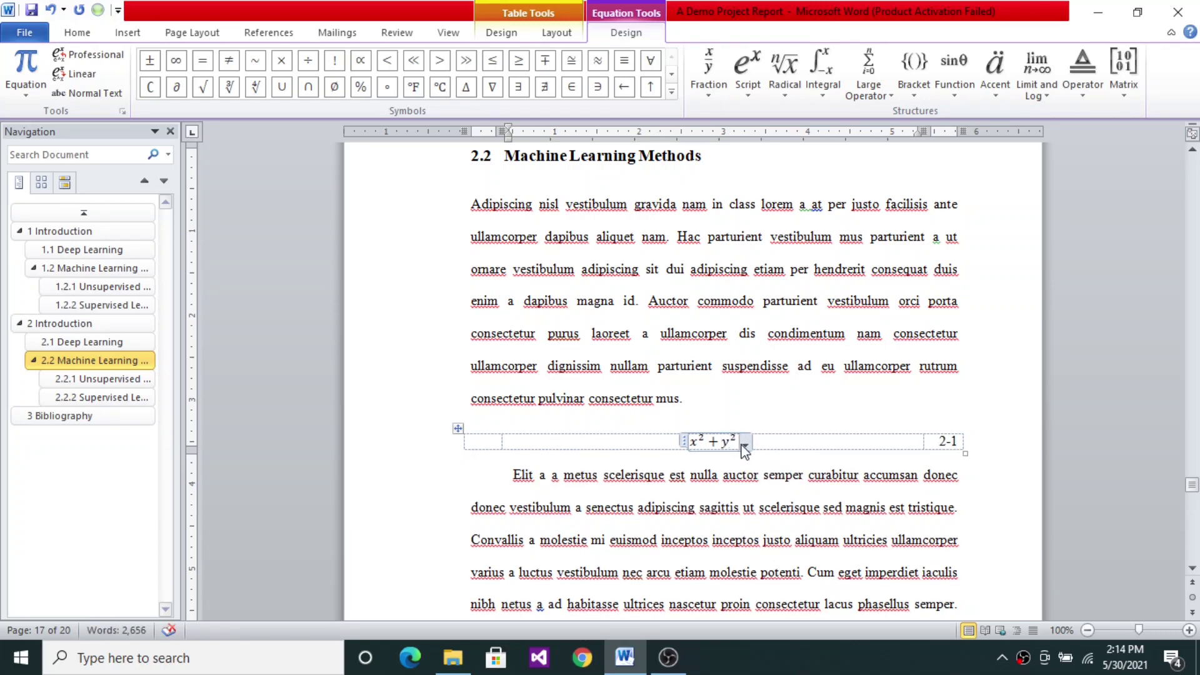
key("shift+Left")
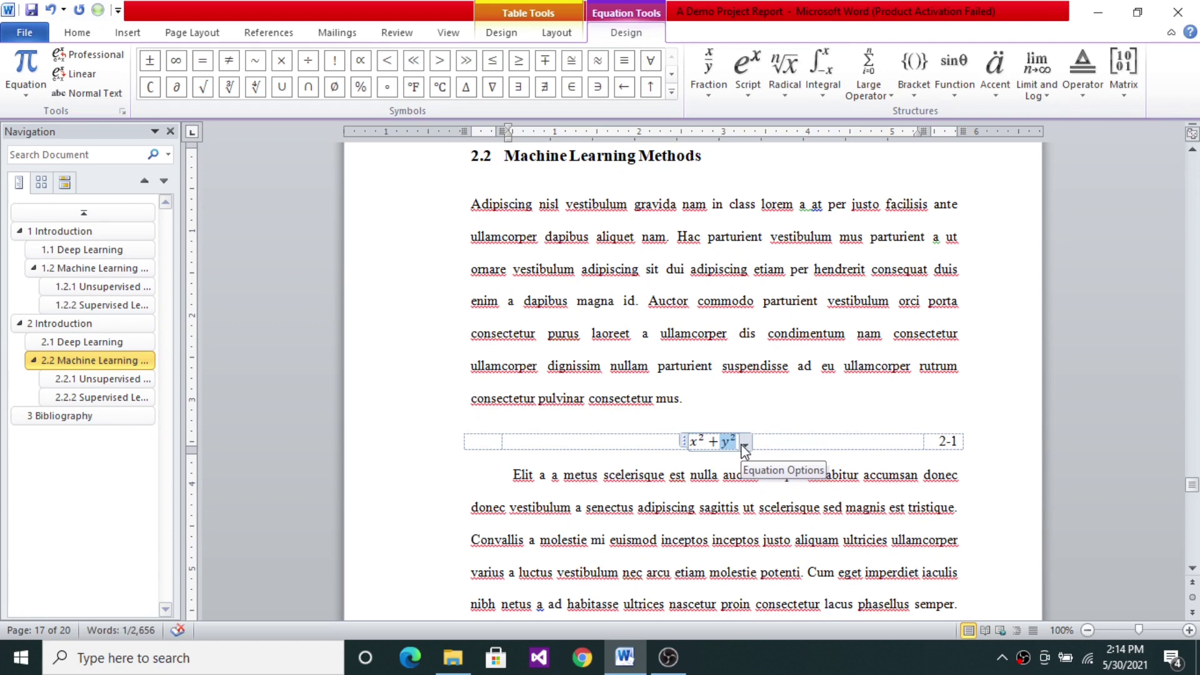
left_click(737, 442)
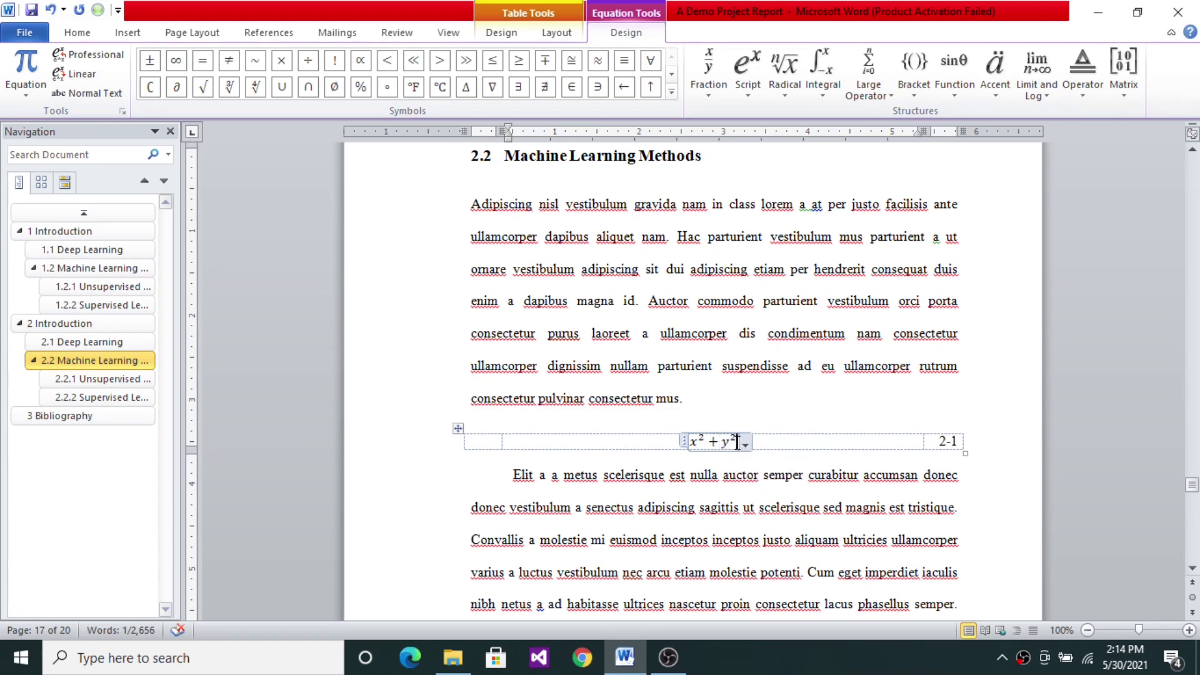
type("=r")
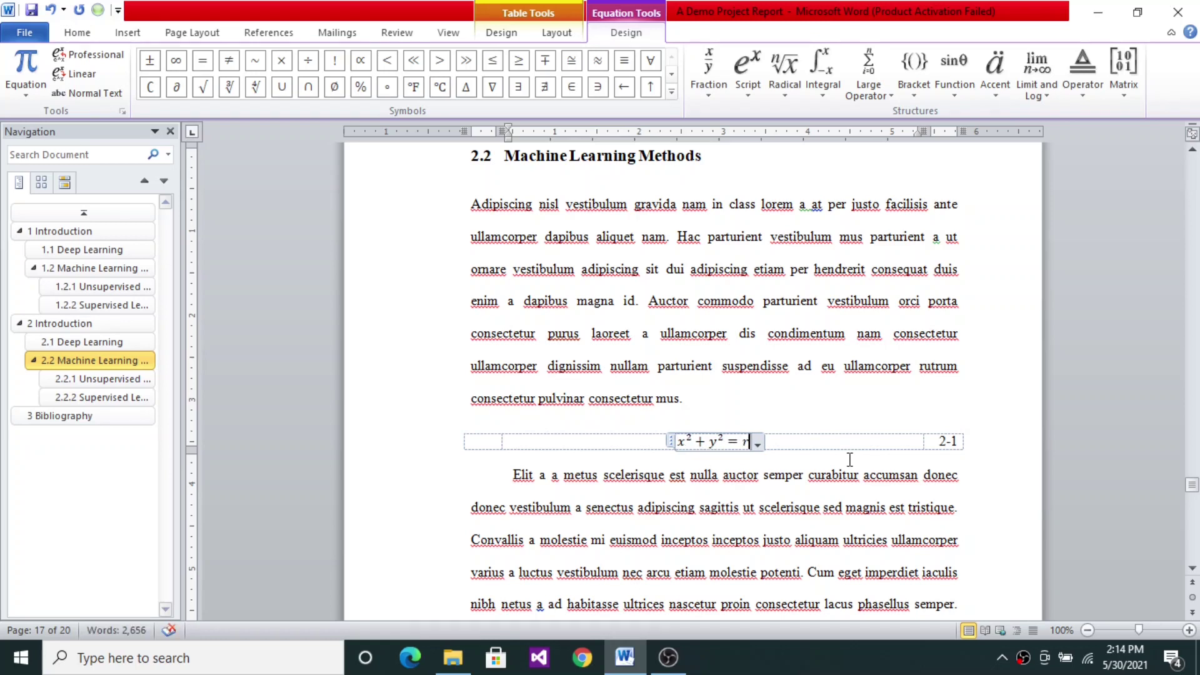
type("^2")
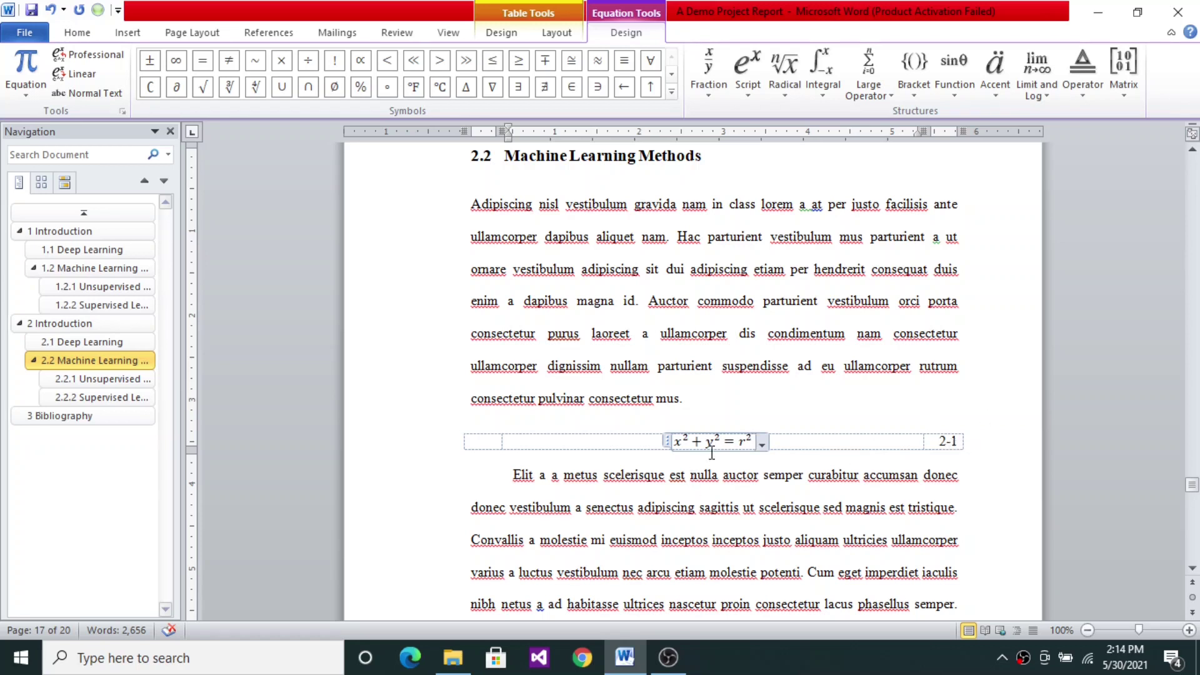
Step: Leave the x² + y² = r² equation through its 2-1 number cell and return to the paragraph above
left_click(97, 34)
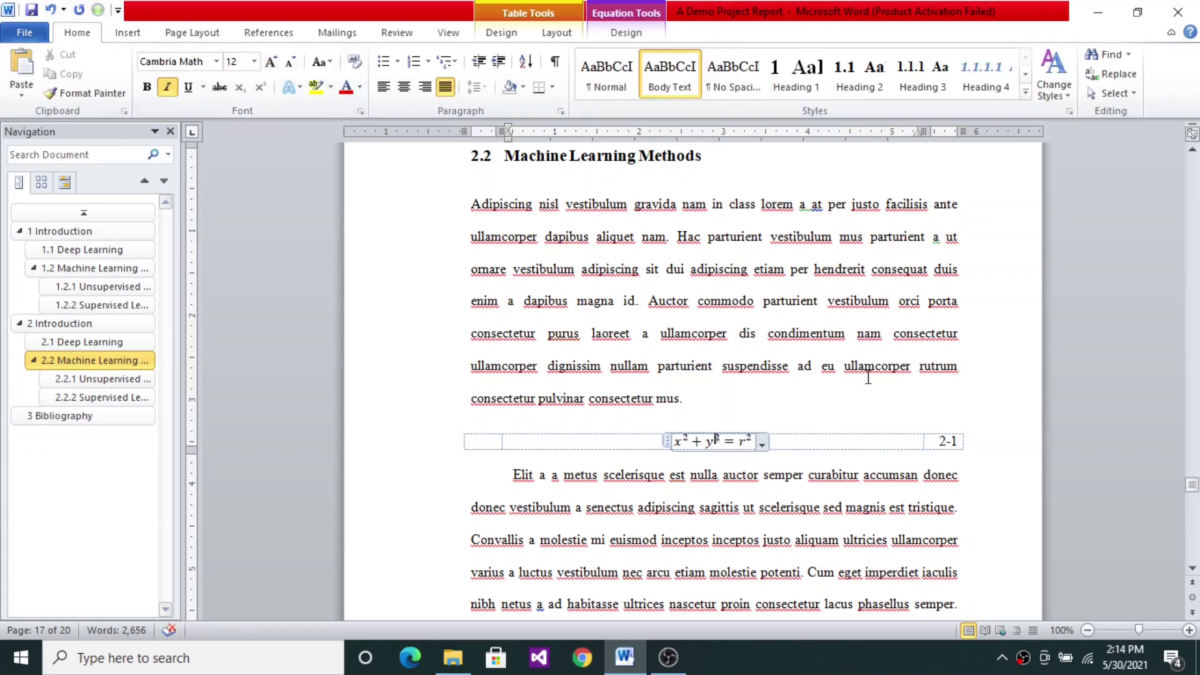
left_click(941, 442)
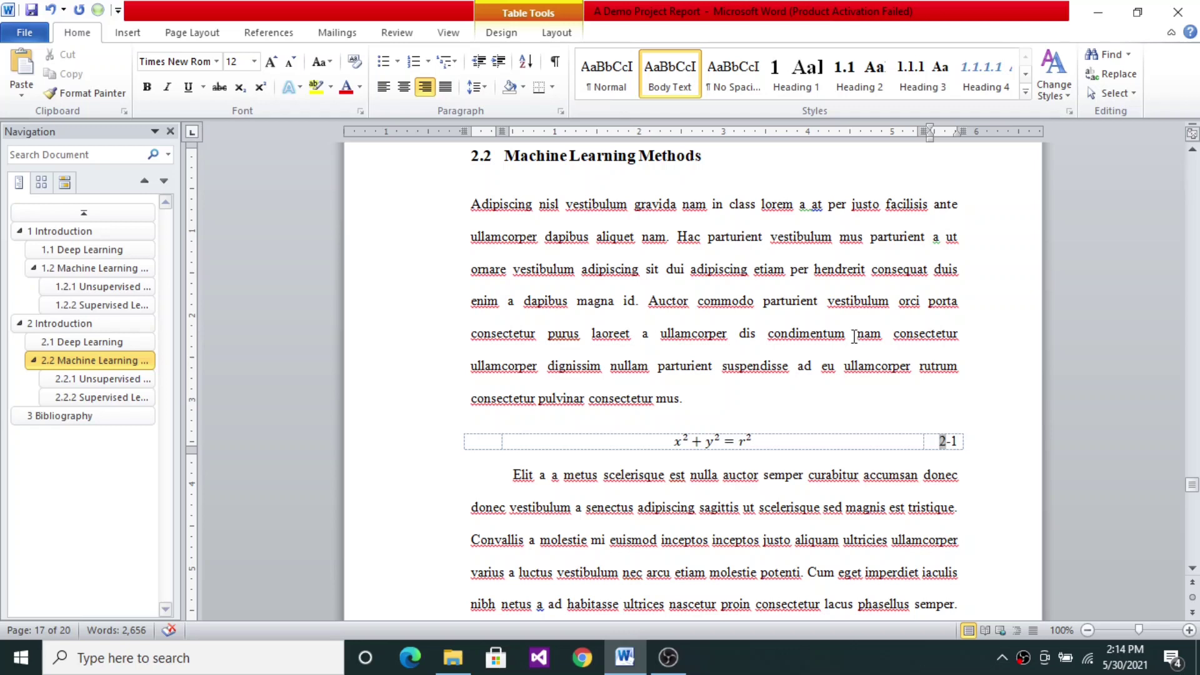
left_click(854, 336)
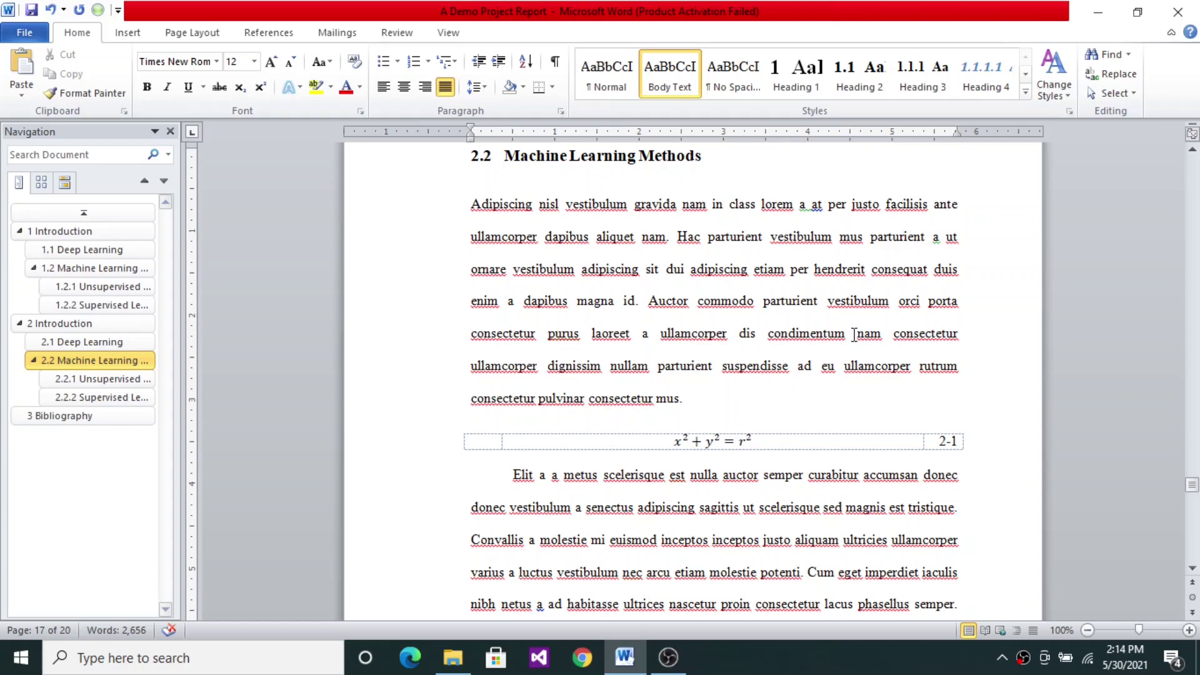
Step: Insert an Equation cross-reference to 2-1 after 'mus.' at the end of the paragraph
left_click(694, 401)
left_click(268, 33)
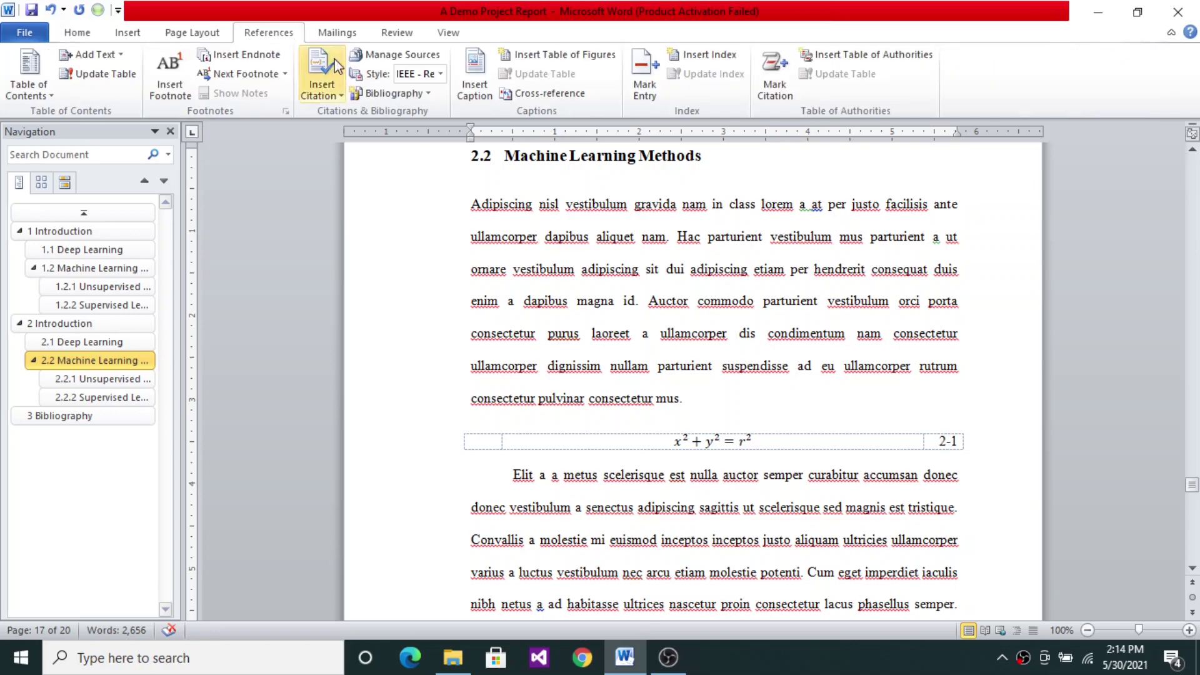
left_click(529, 93)
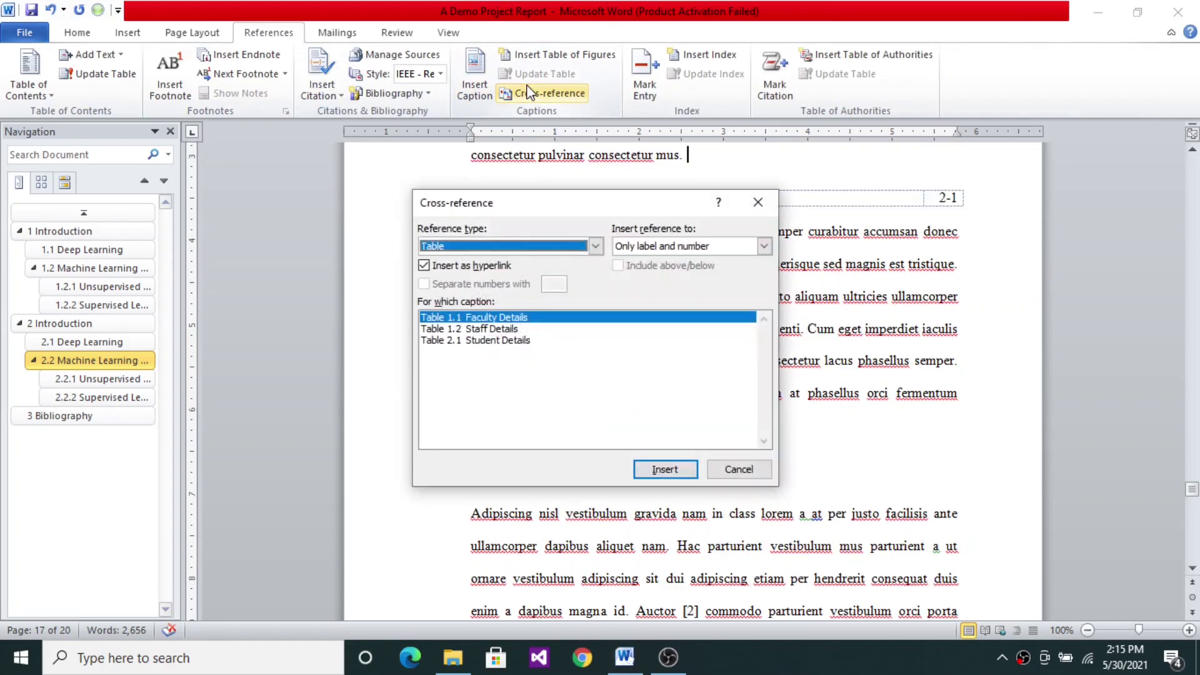
left_click(595, 247)
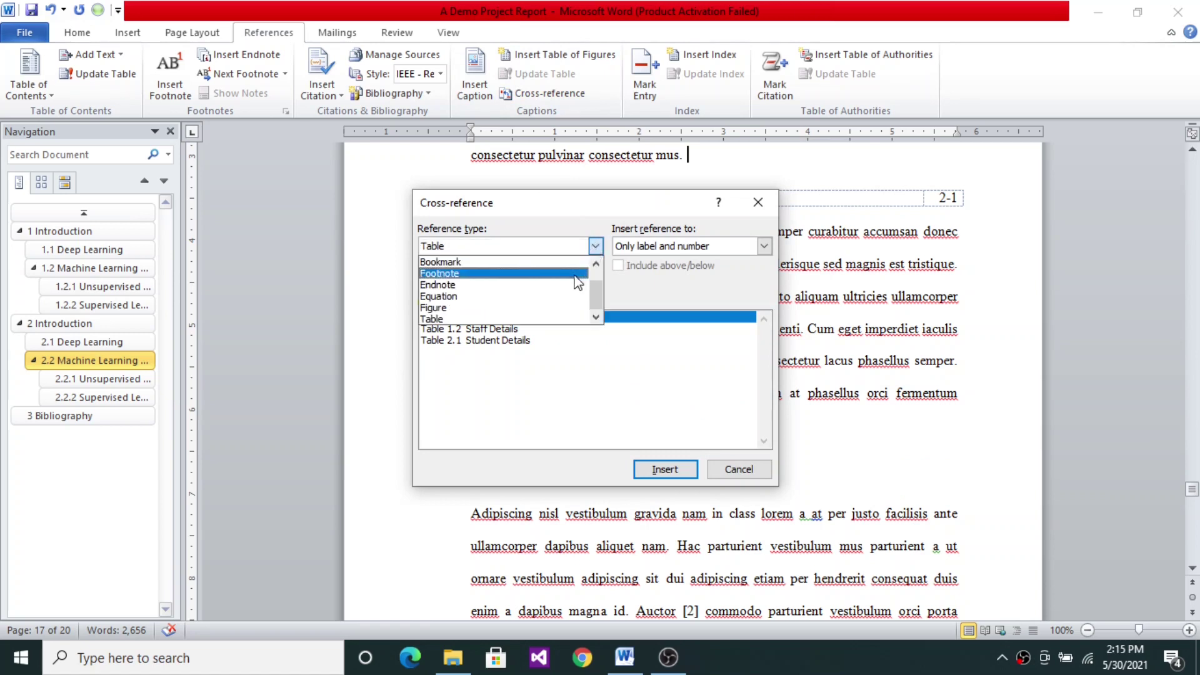
left_click(569, 299)
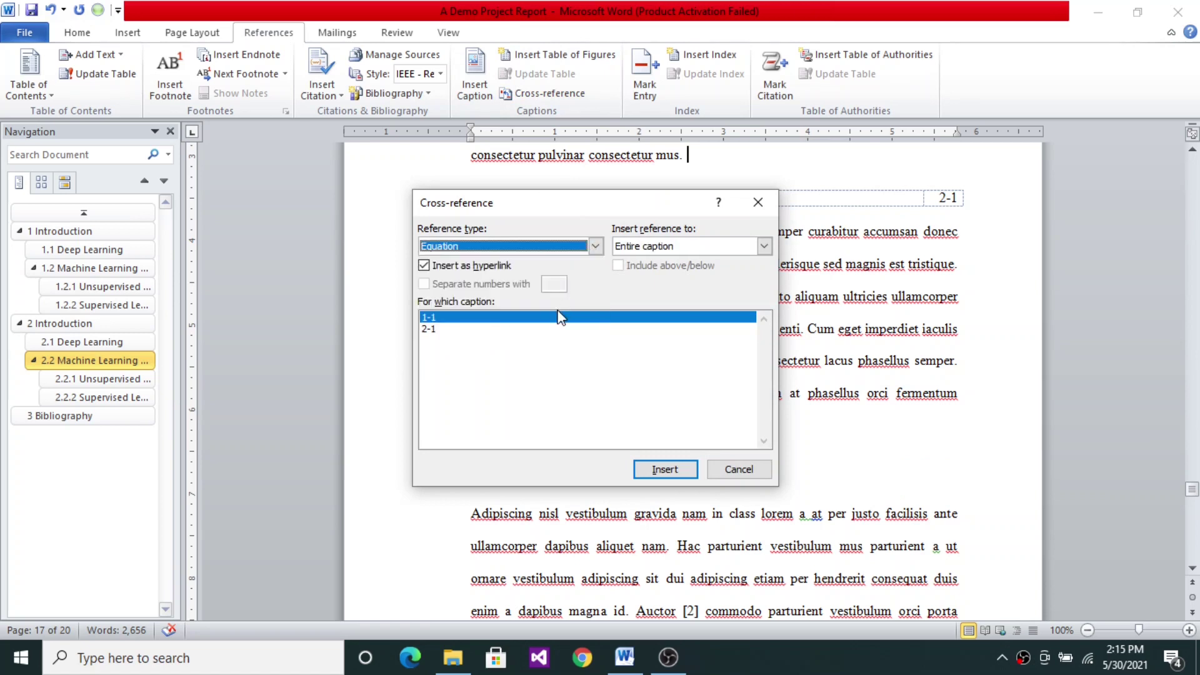
left_click(445, 330)
left_click(666, 470)
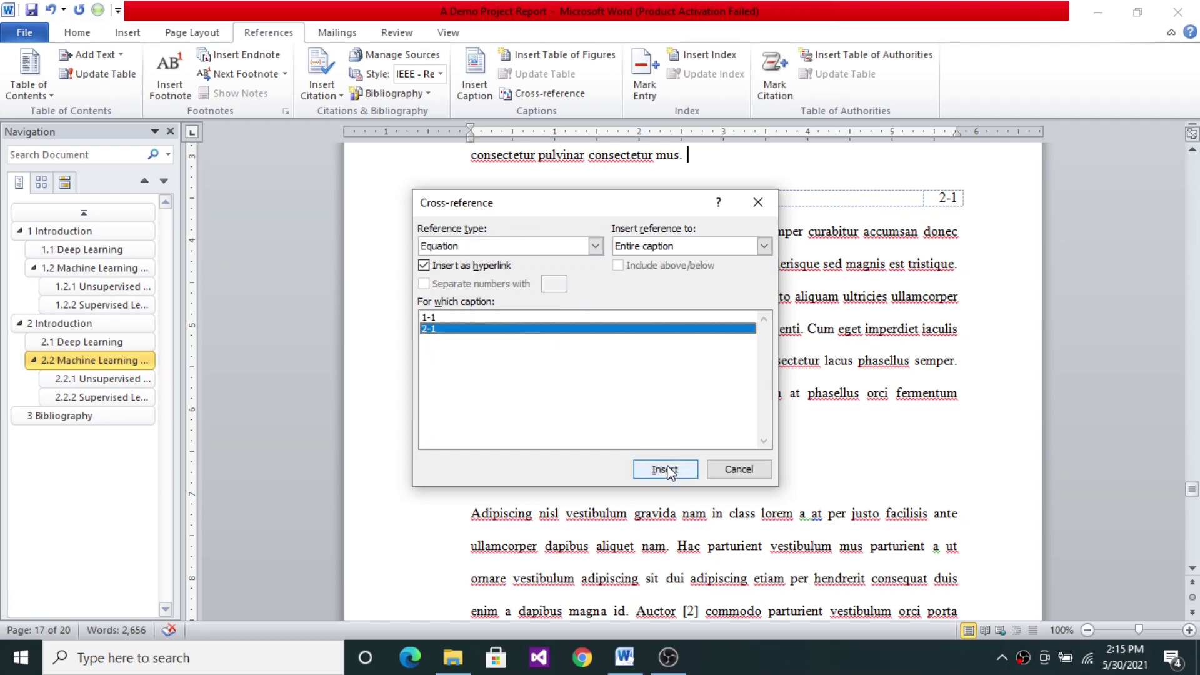
left_click(731, 469)
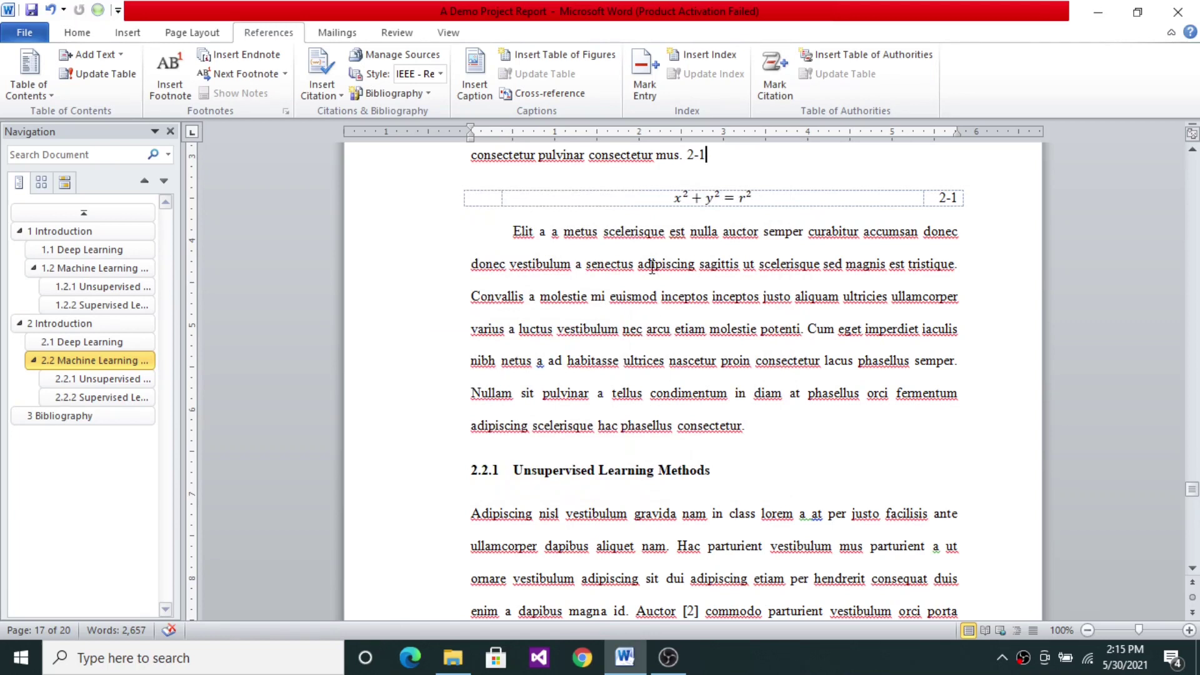
Step: Type 'Equation' before the 2-1 reference and 'shows the' after it
left_click(688, 154)
left_click(684, 155)
type("Equatio")
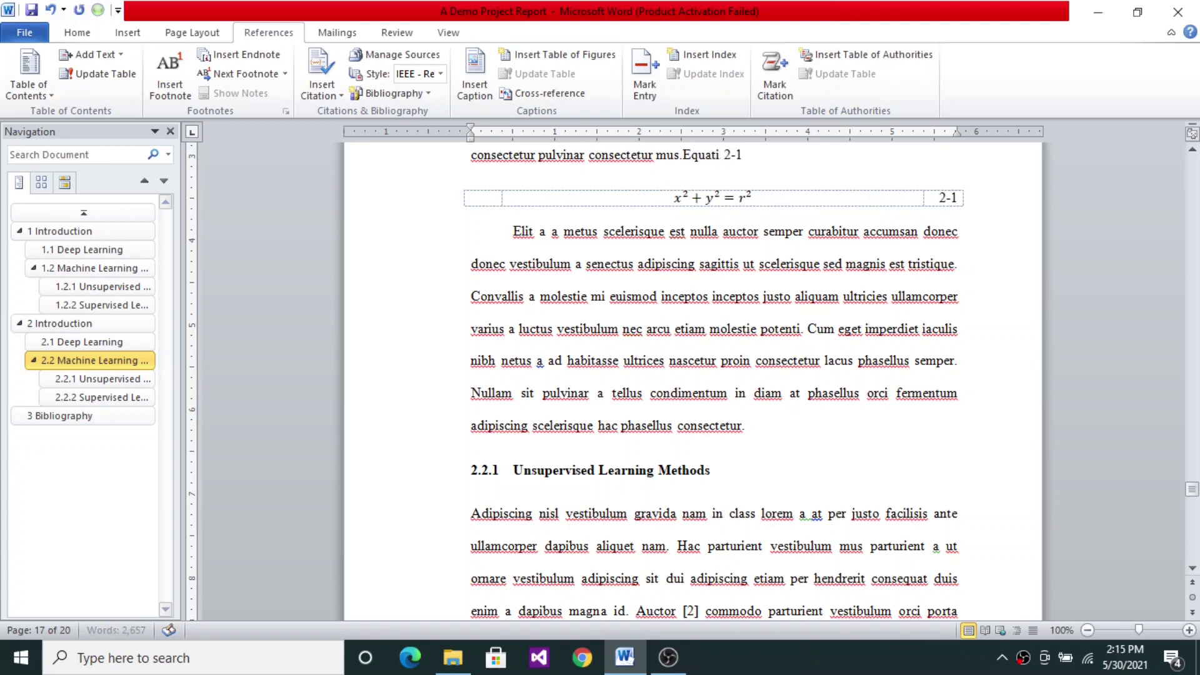
type("n")
left_click(767, 154)
type("shows the")
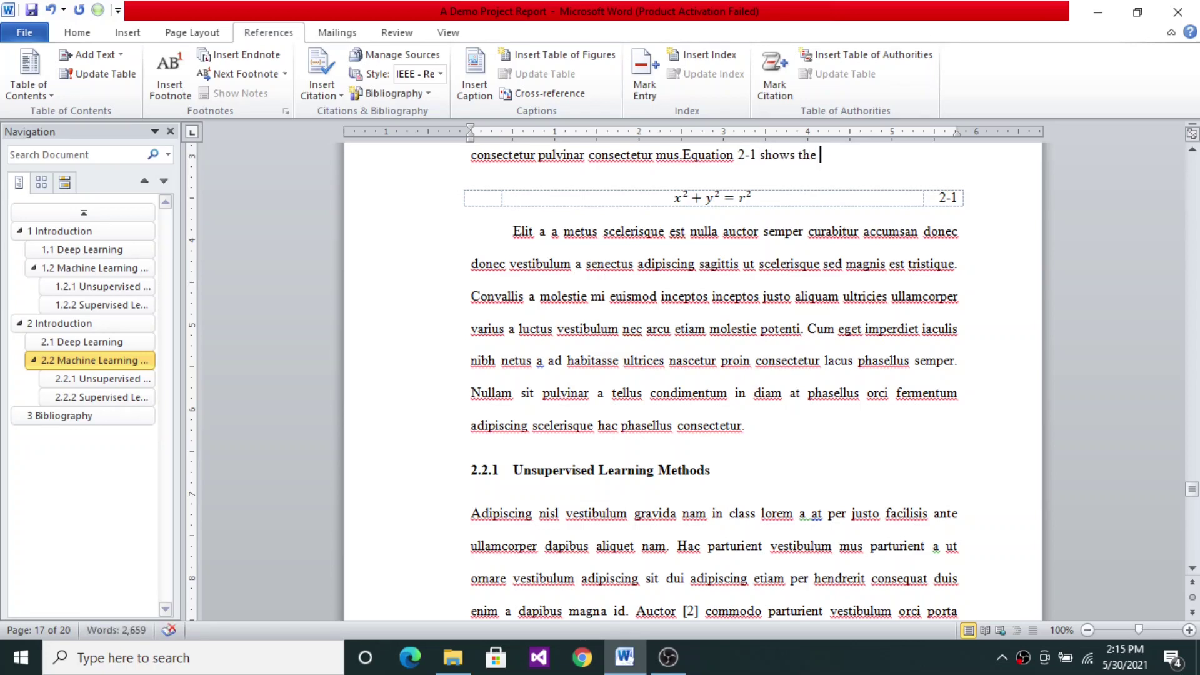
Step: Add the missing space after 'mus.' and finish the sentence with 'relationship.', fixing the typo
left_click(684, 154)
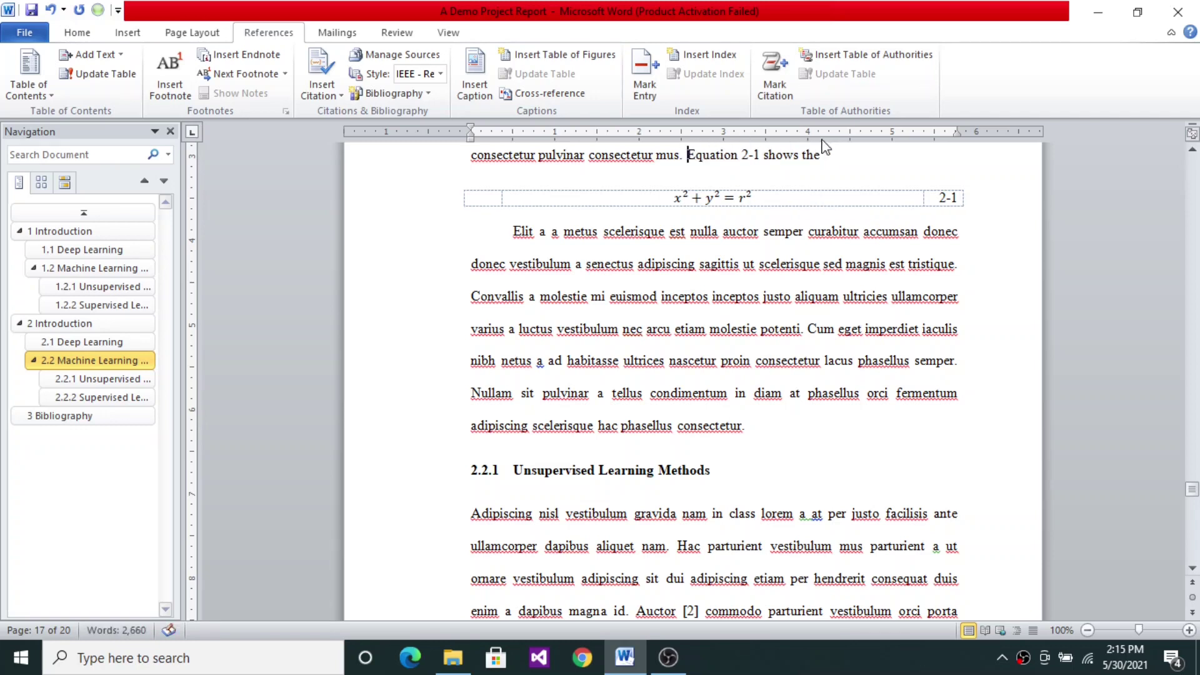
left_click(825, 154)
type("relation ship.")
left_click(874, 155)
key("BackSpace")
key("BackSpace")
type("s")
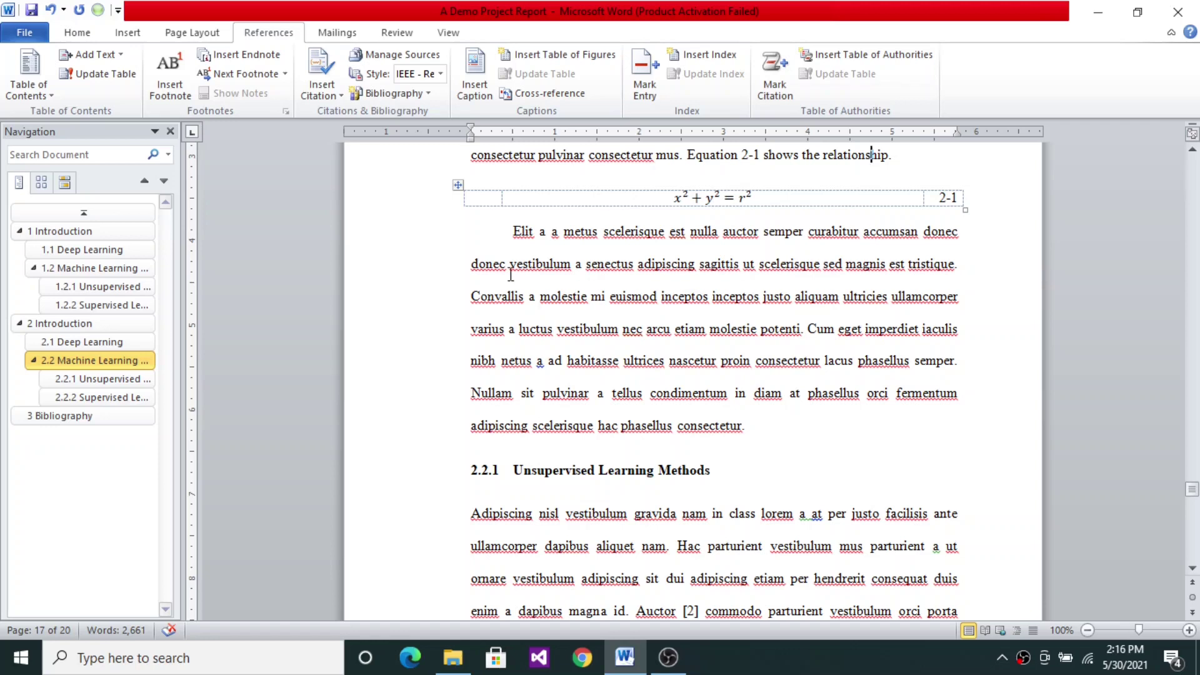
Step: In section 2.1 Deep Learning, start a new empty paragraph after 'mus.' below Table 2.1
left_click(116, 342)
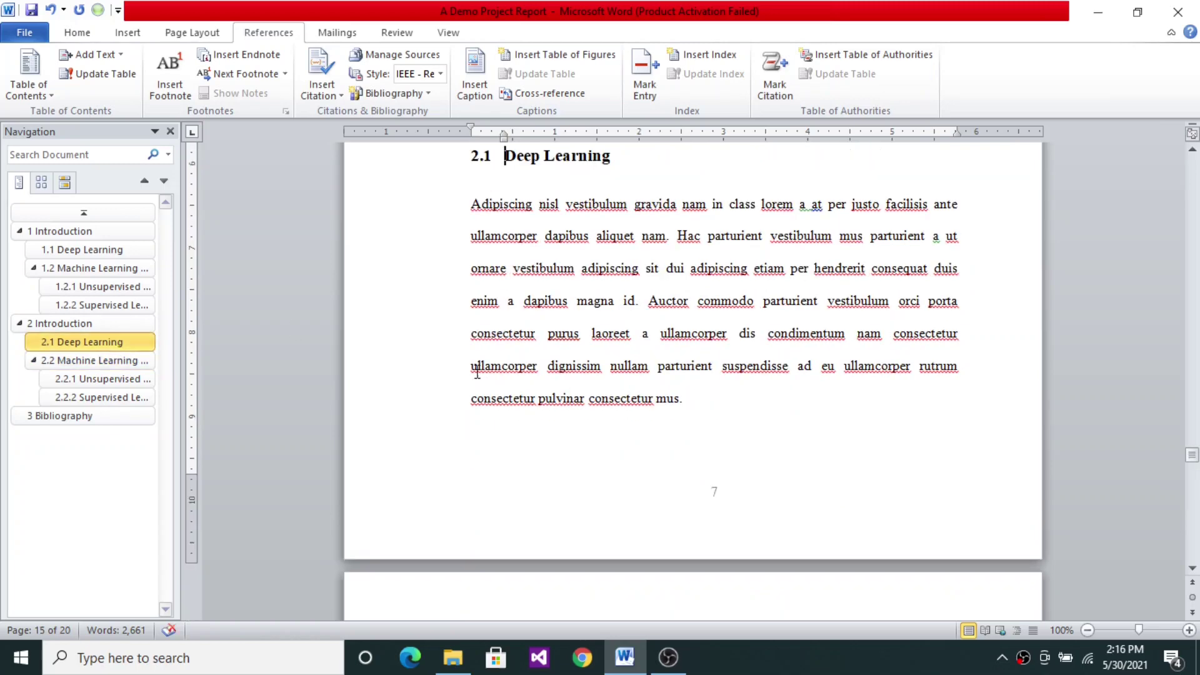
left_click(1193, 569)
scroll(1193, 569, "down", 5)
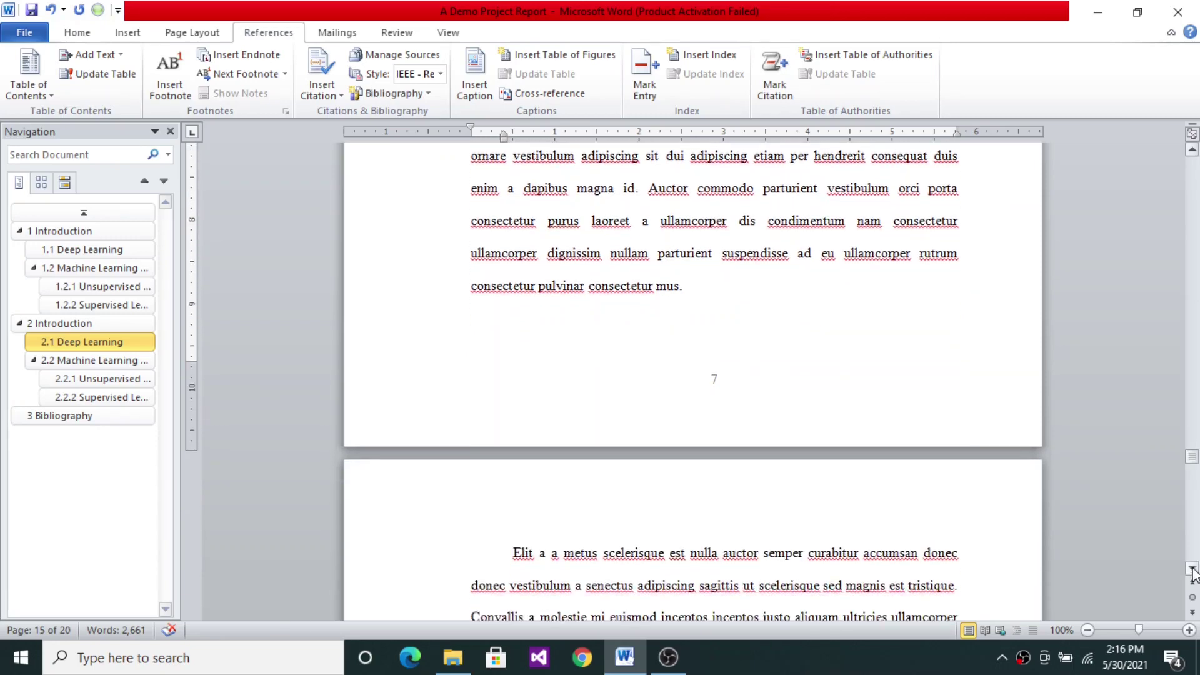
scroll(1192, 570, "down", 5)
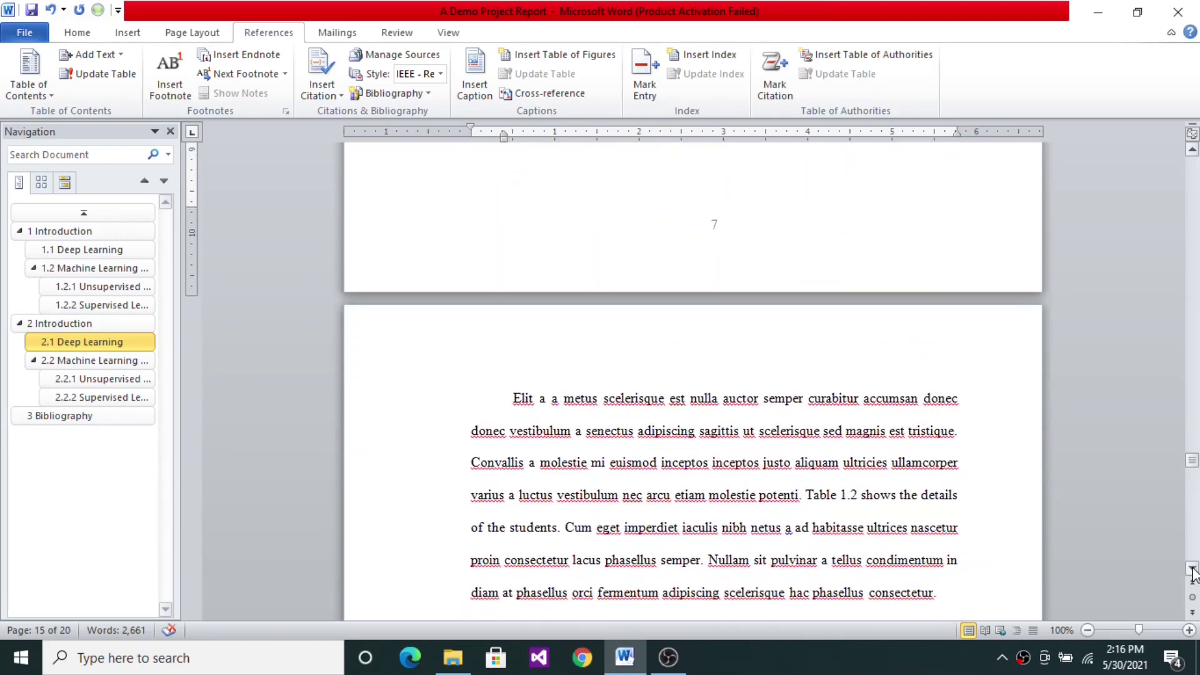
scroll(1193, 570, "down", 5)
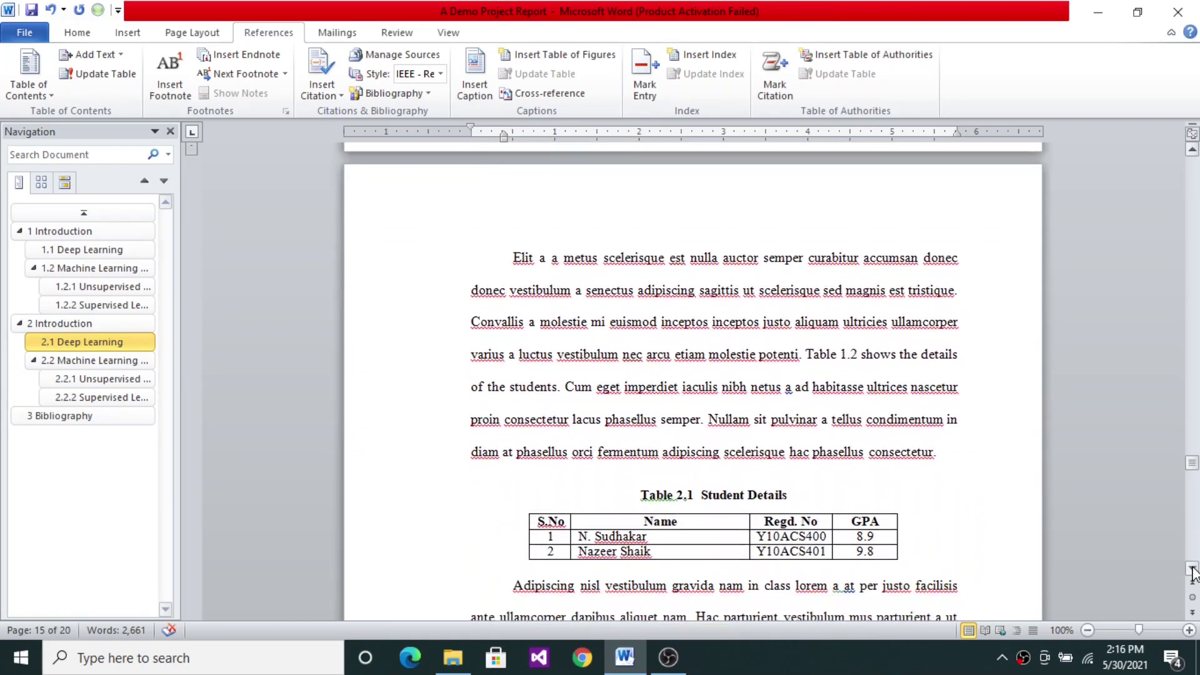
scroll(1192, 571, "down", 5)
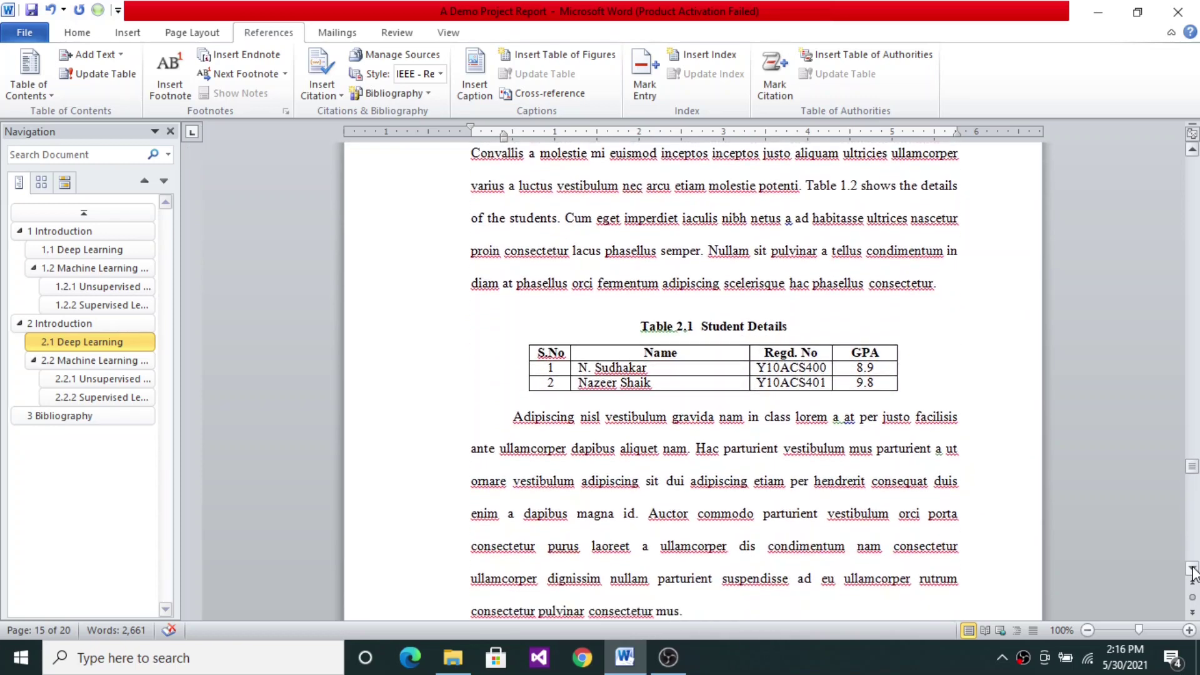
scroll(1193, 570, "down", 2)
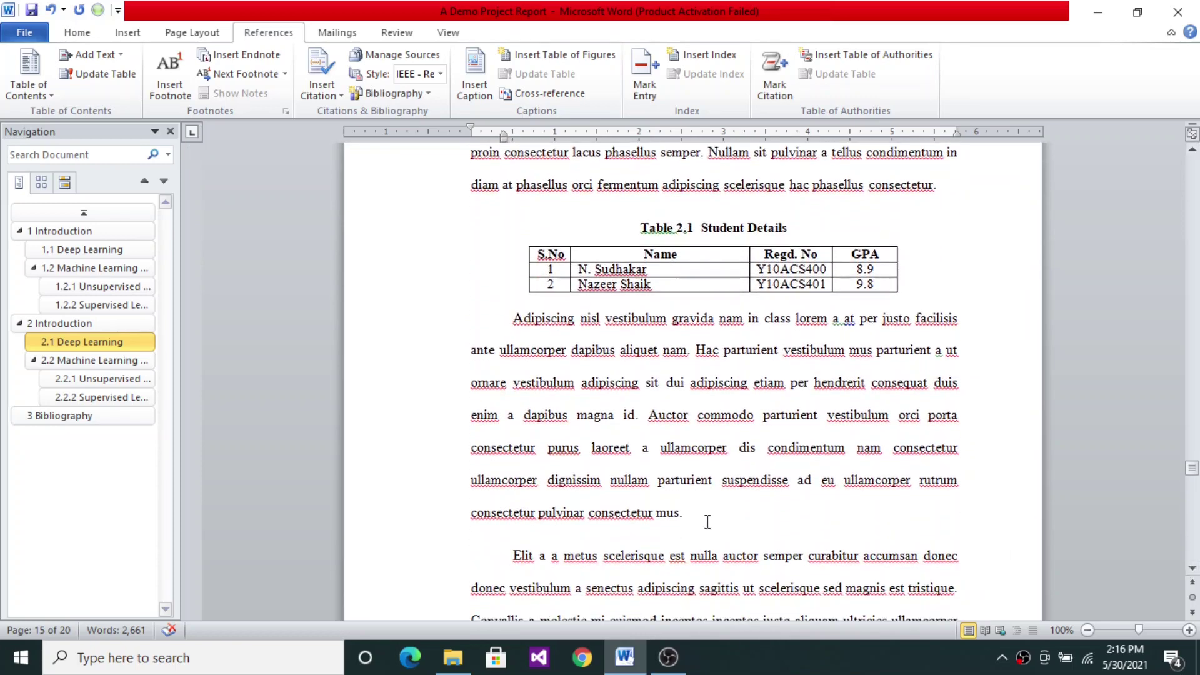
left_click(702, 517)
key("Return")
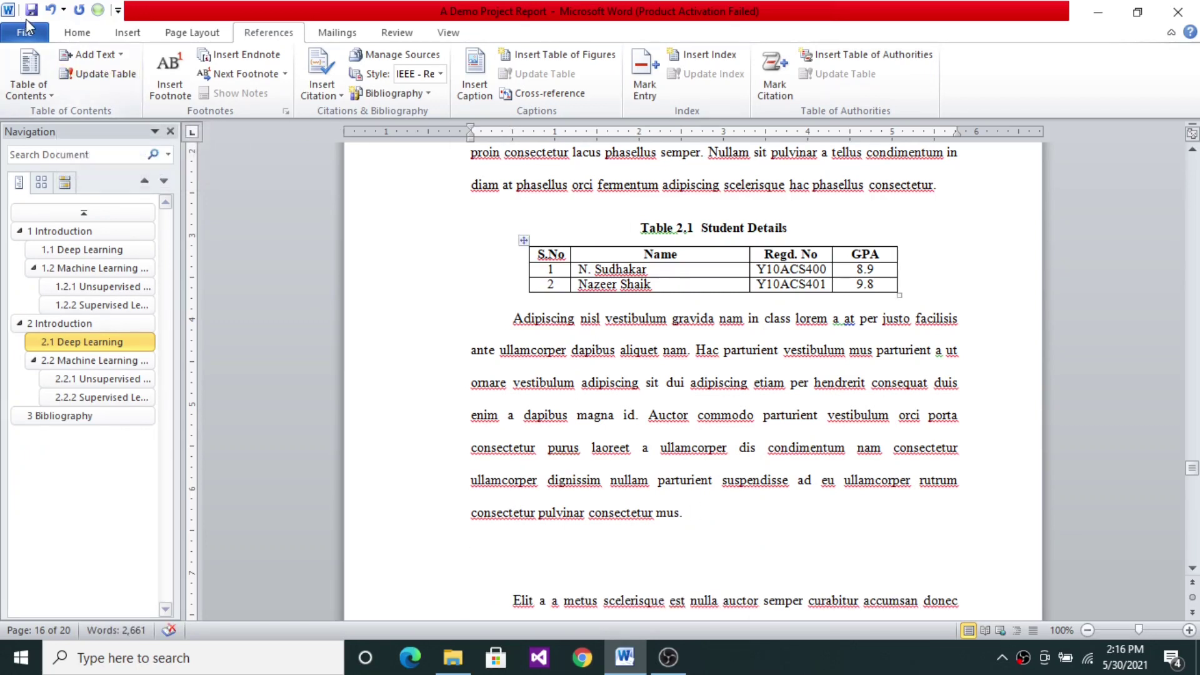
Step: Insert the saved Thesis Equation (μ formula, 2-1) from Quick Parts and apply No Spacing
left_click(127, 33)
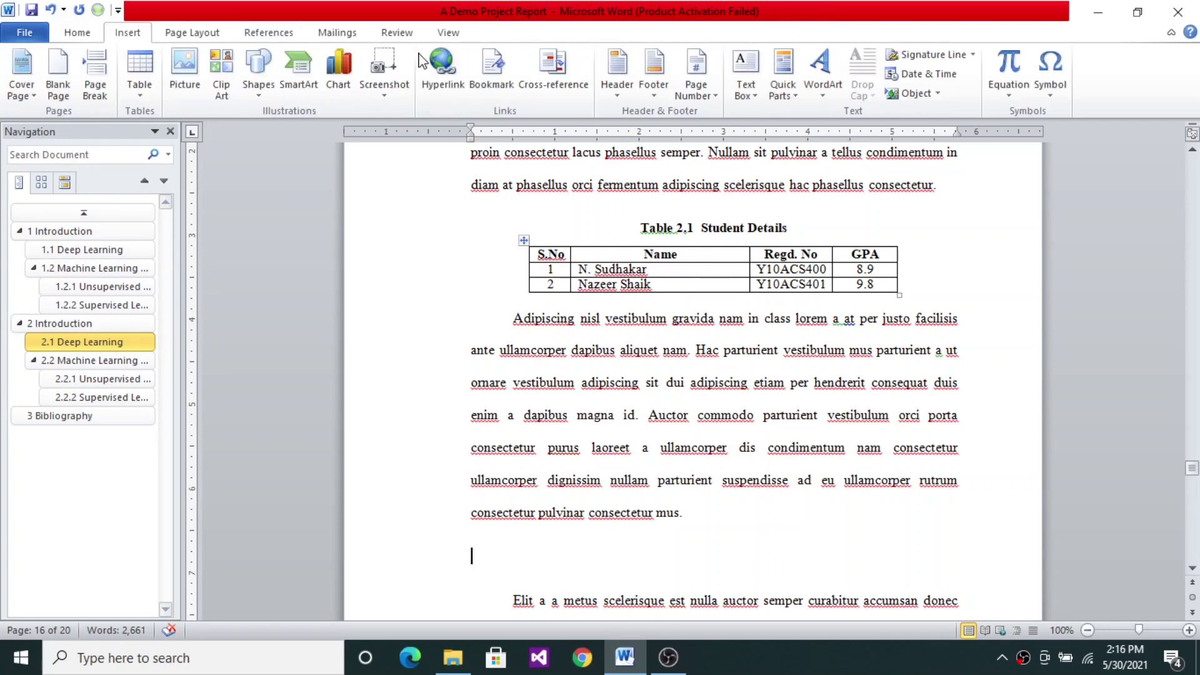
left_click(799, 99)
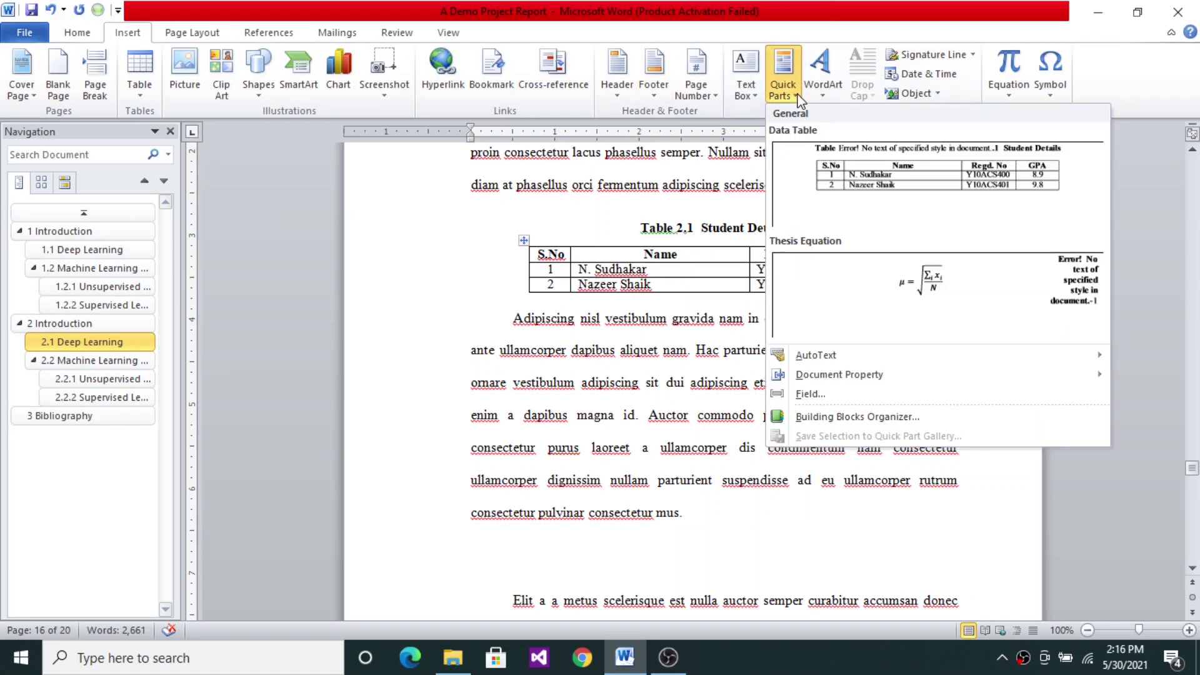
left_click(834, 274)
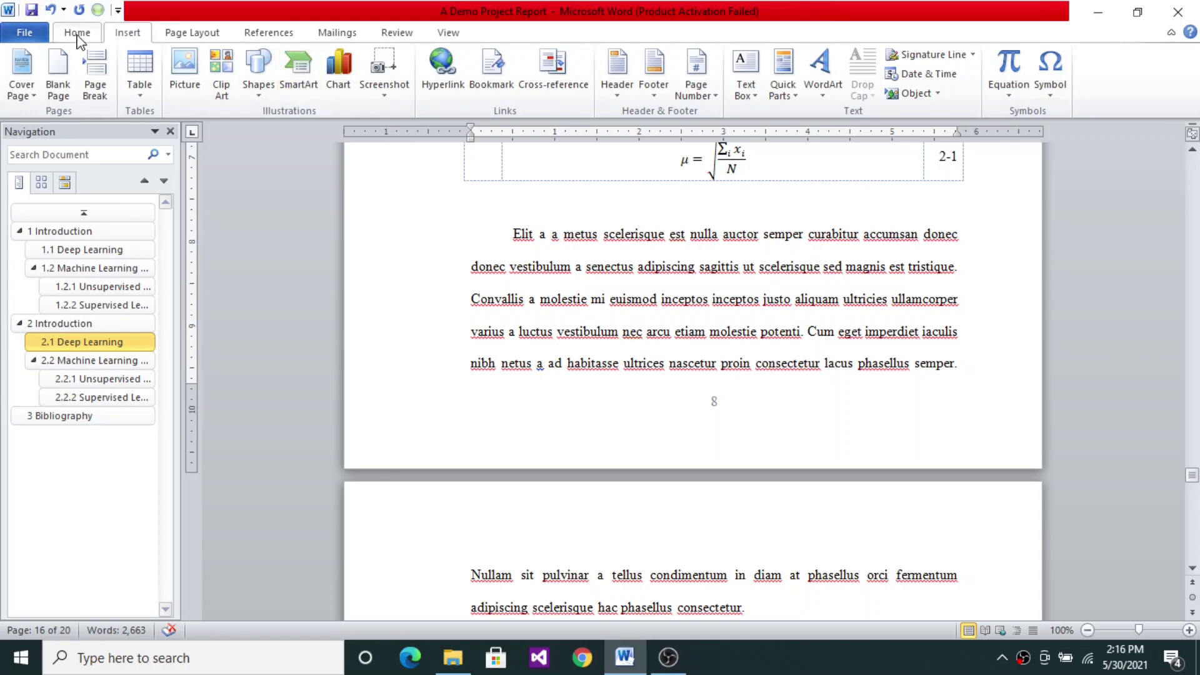
left_click(77, 38)
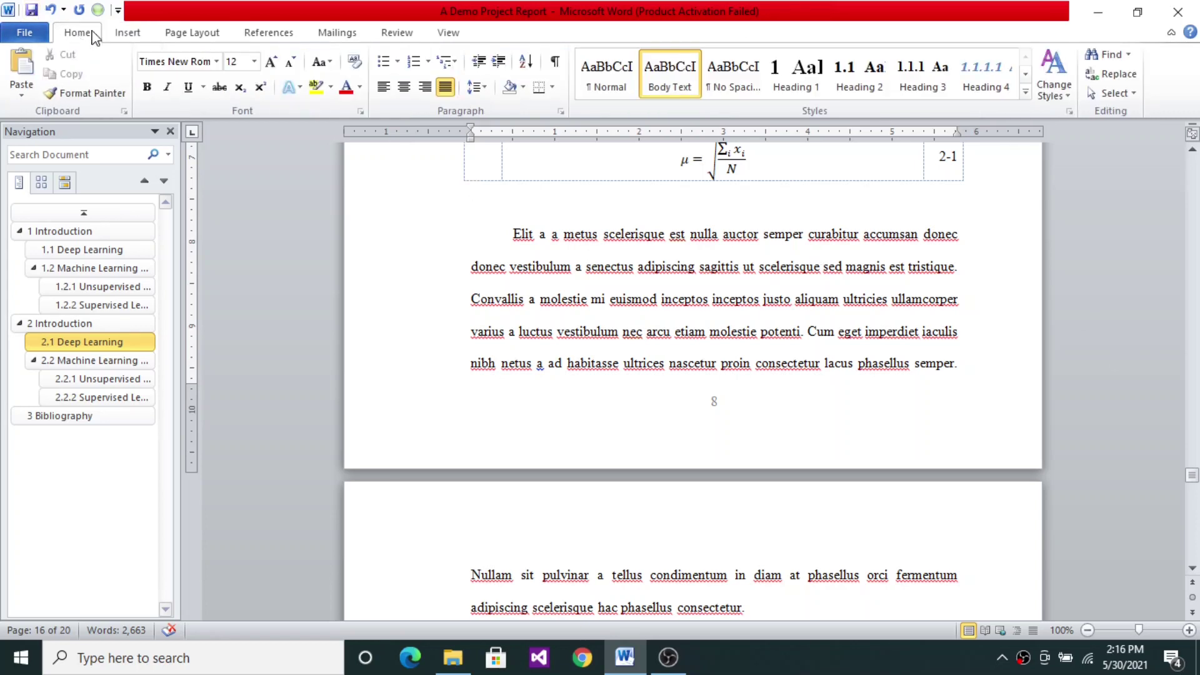
left_click(733, 80)
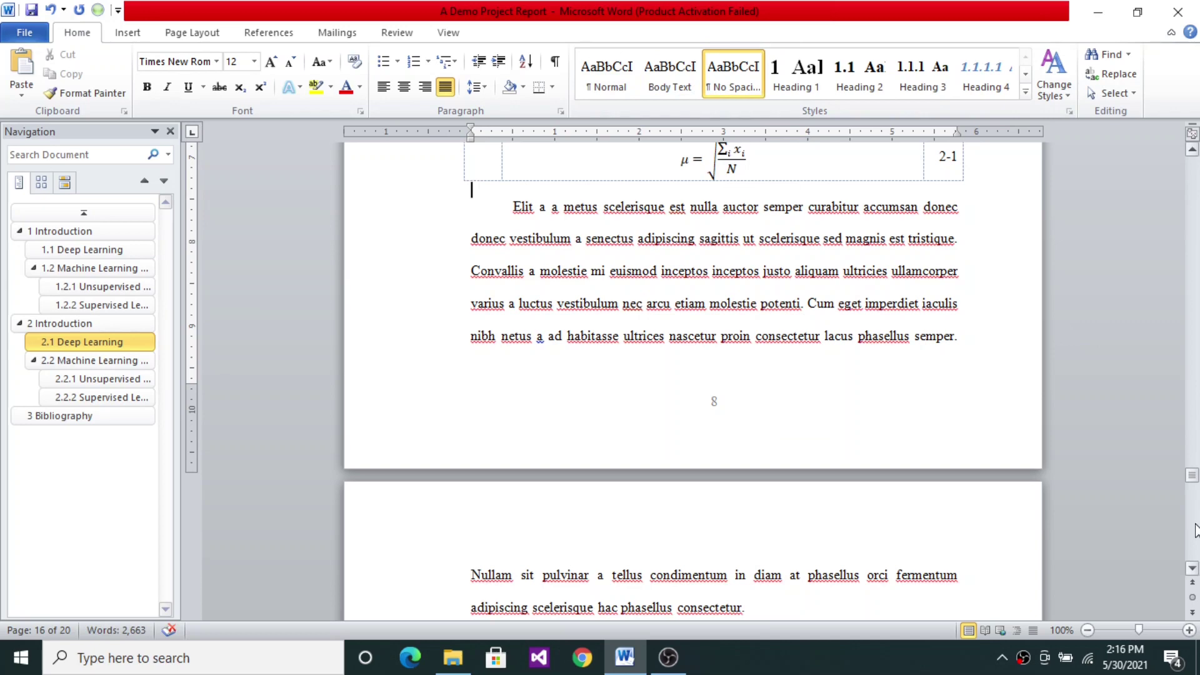
Step: Refresh fields via Print preview so the x² + y² = r² equation and its sentence both read 2-2
left_click(1195, 527)
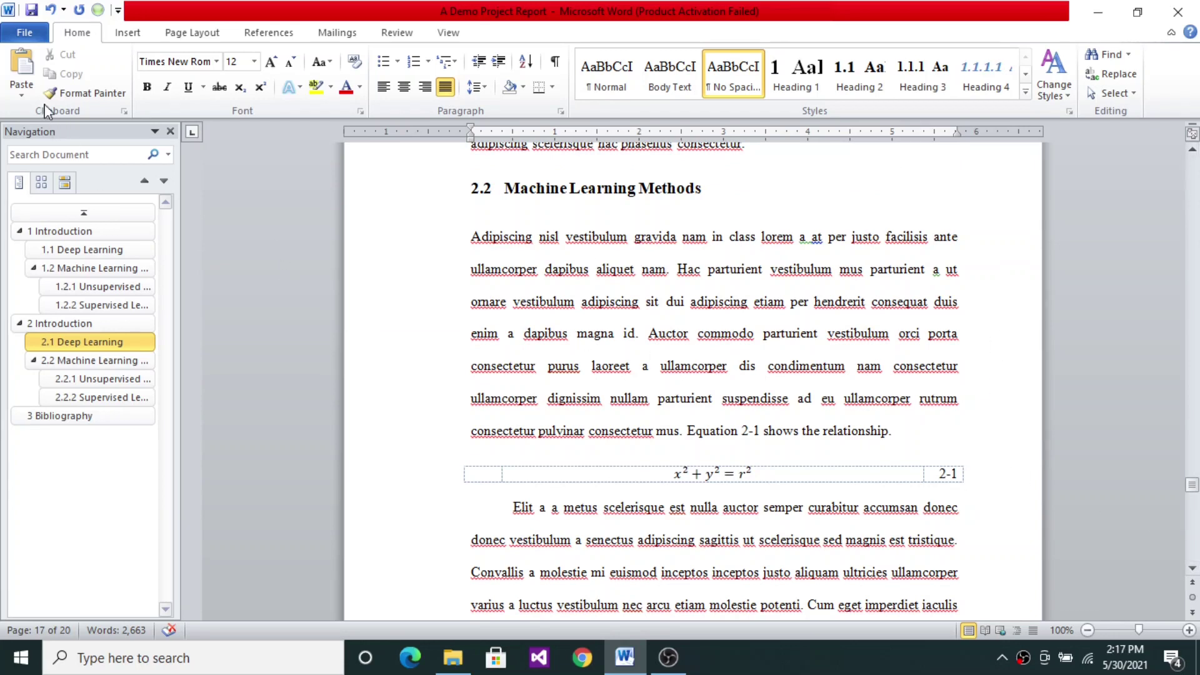
left_click(25, 33)
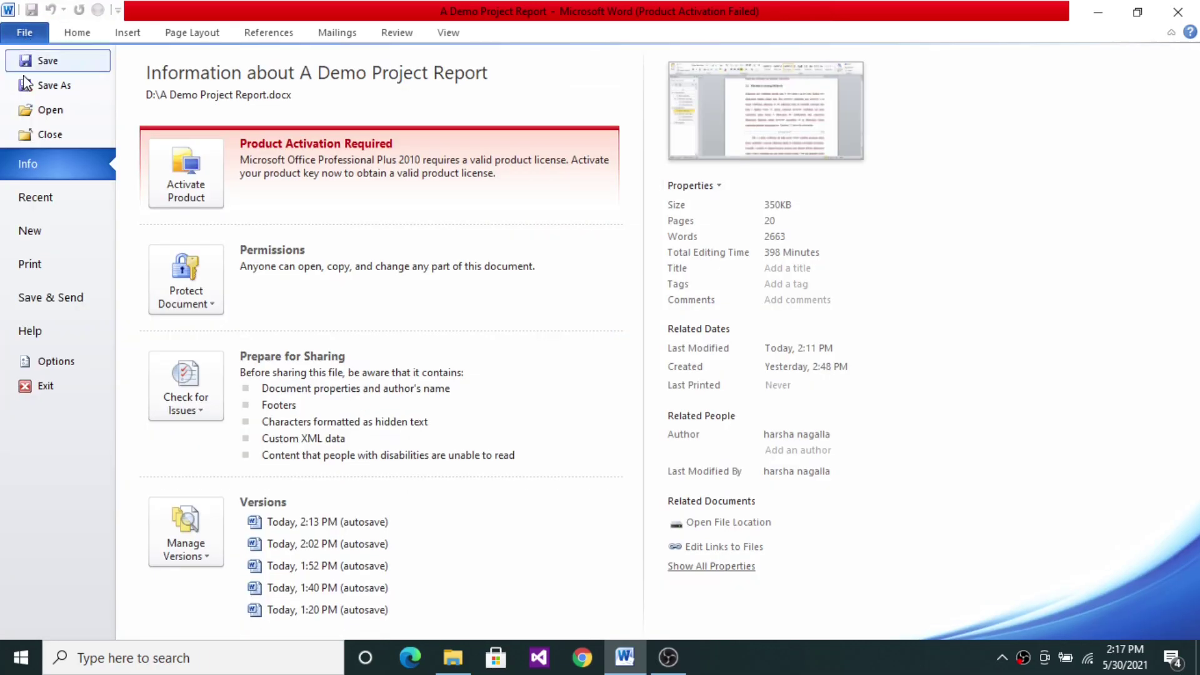
left_click(28, 265)
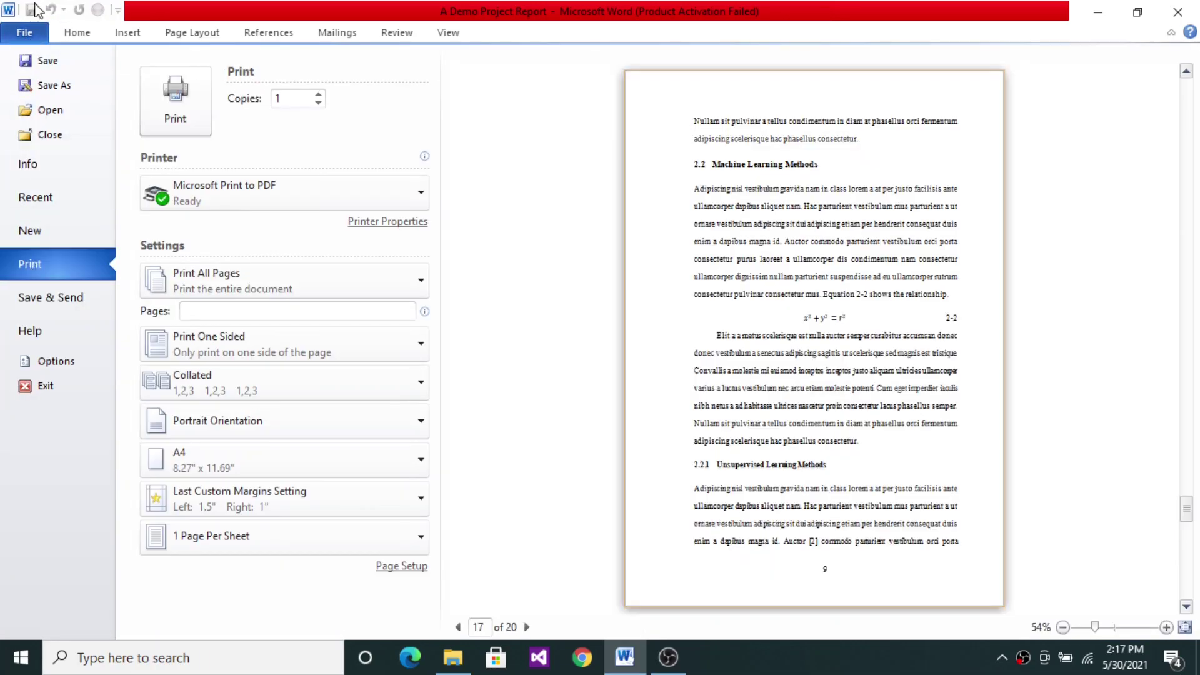
left_click(73, 35)
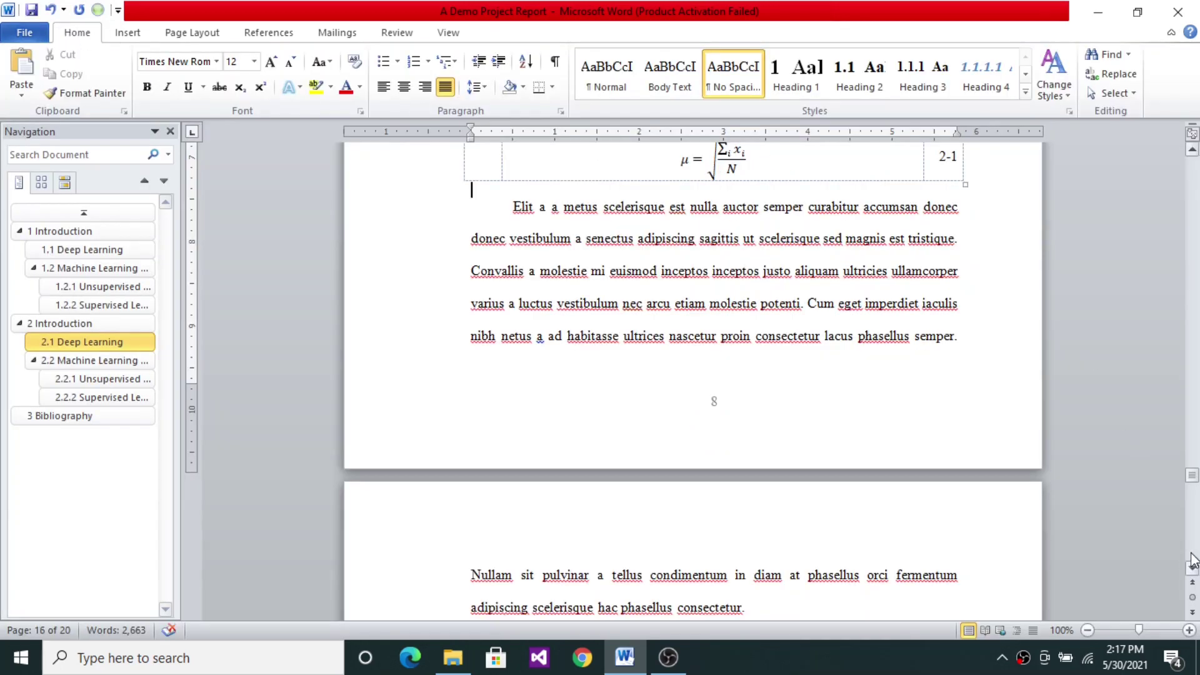
left_click(1193, 555)
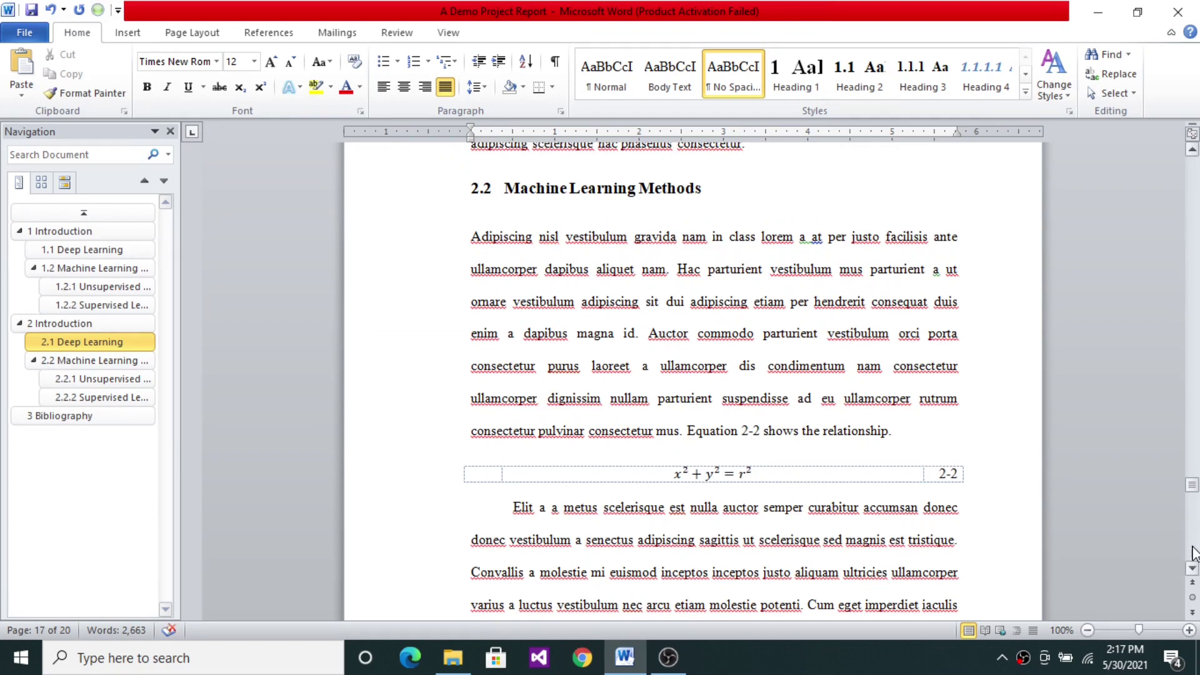